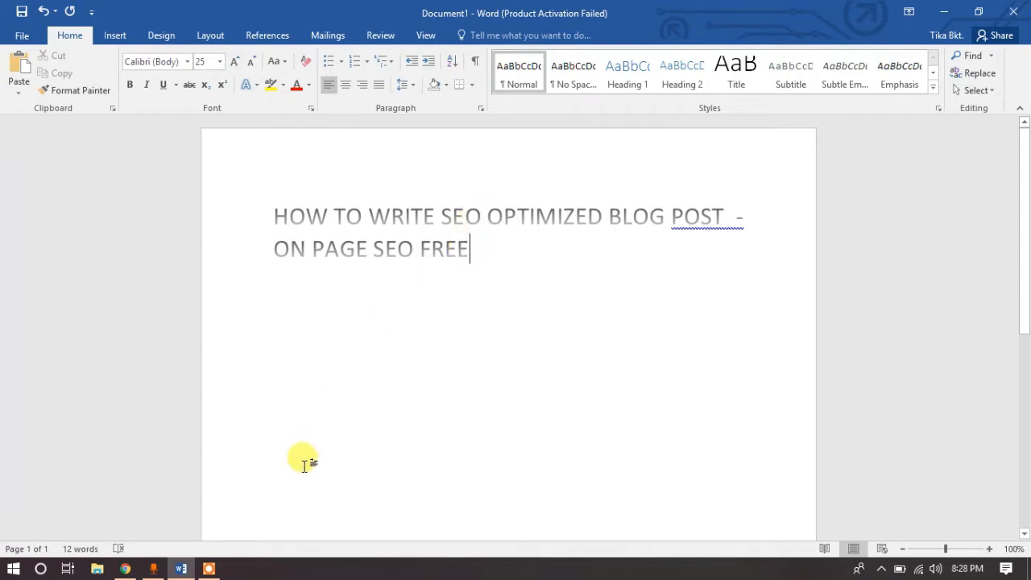
Step: Switch to Chrome and look over the Batika Tech Sansar homepage posts and the Creative Biju YouTube channel
left_click(125, 569)
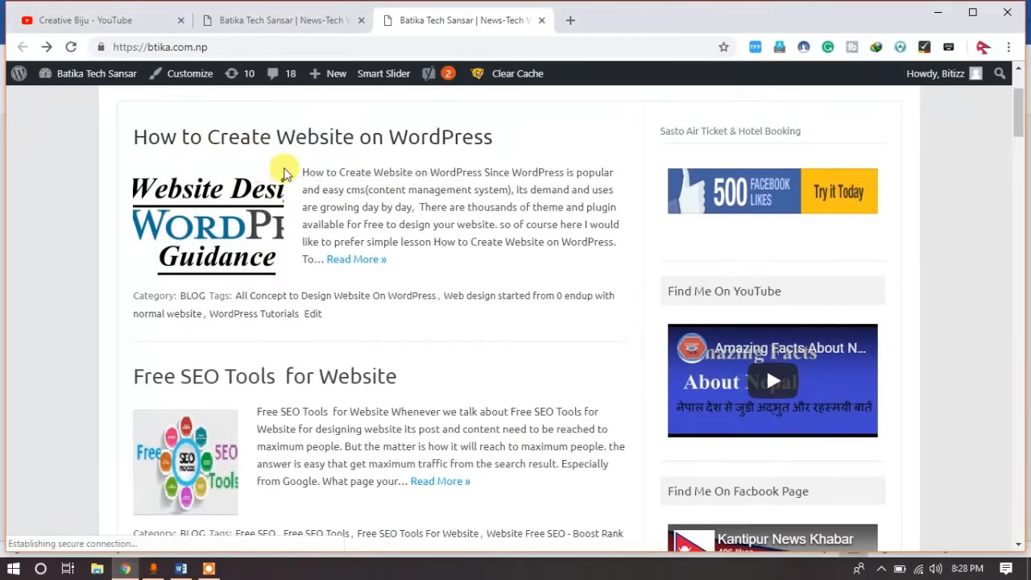
scroll(294, 174, "up", 2)
scroll(346, 277, "down", 1)
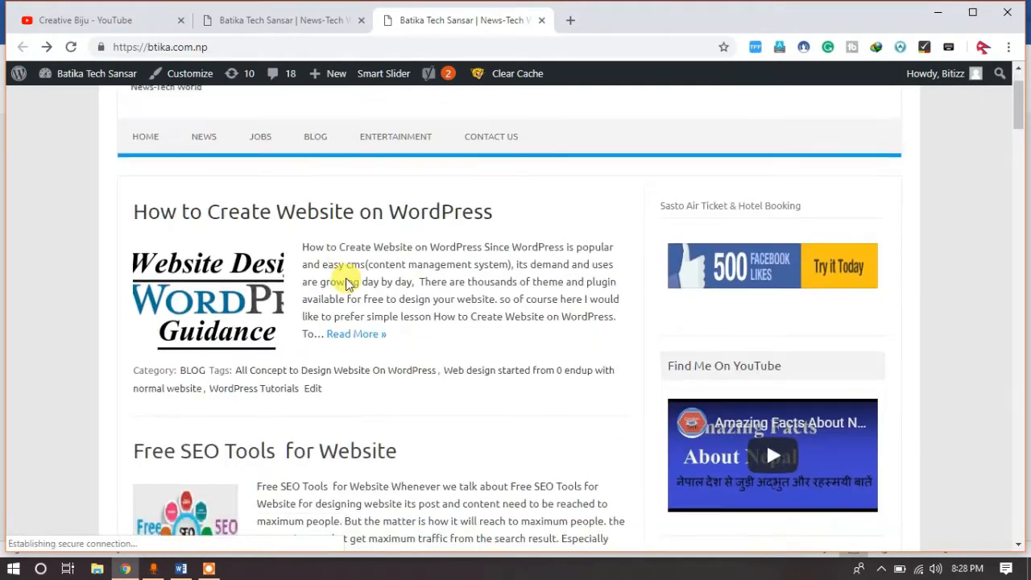
scroll(346, 276, "down", 1)
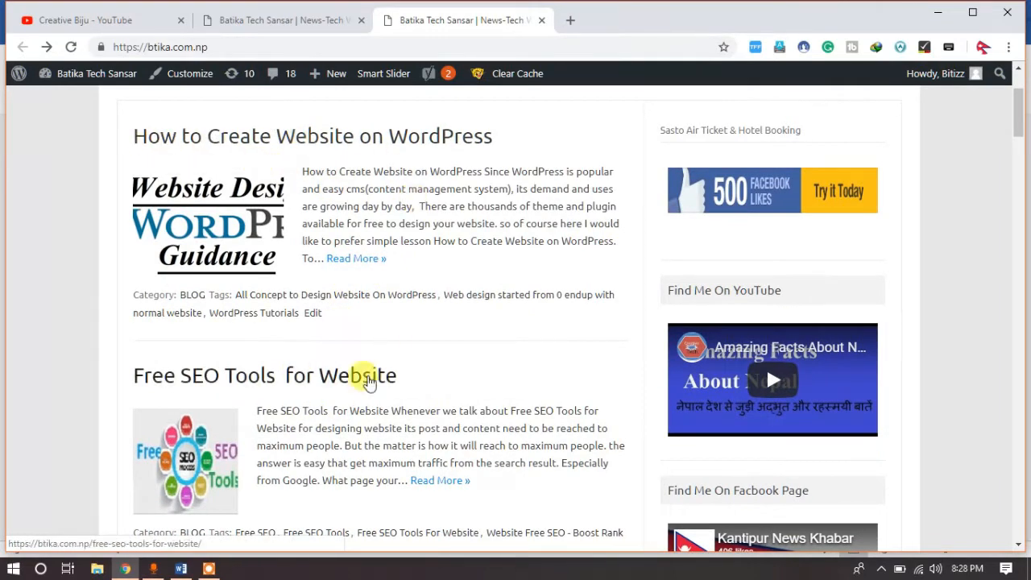
scroll(368, 382, "down", 2)
scroll(368, 383, "up", 1)
scroll(368, 377, "down", 5)
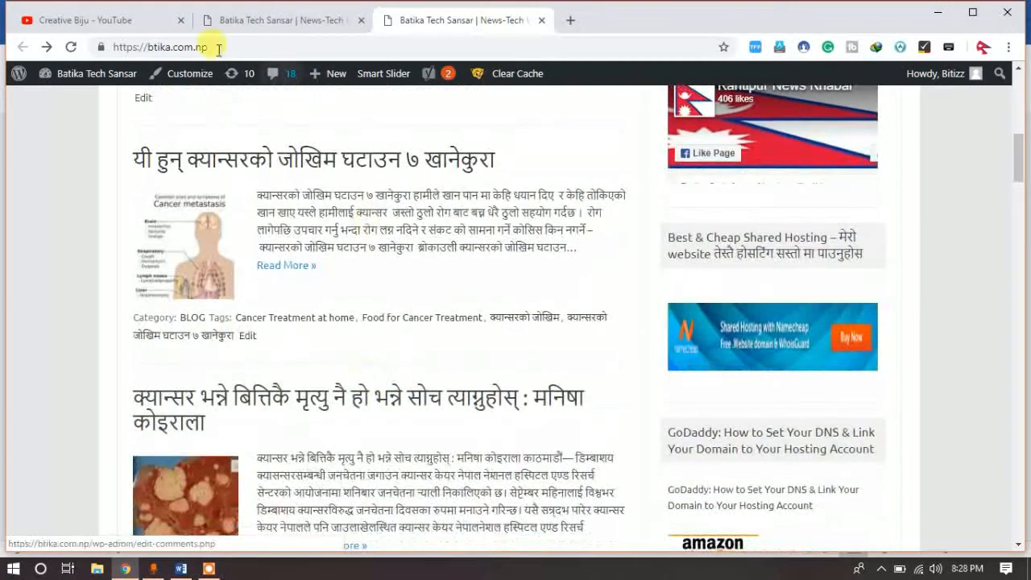
left_click(49, 20)
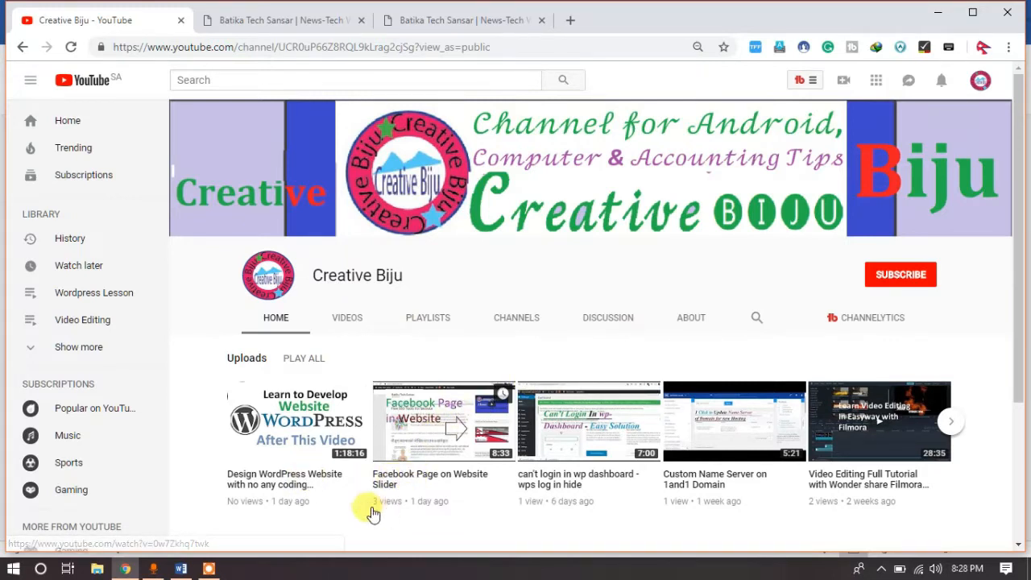
Step: Open the WordPress dashboard of the Batika Tech Sansar site and its list of pages
left_click(271, 22)
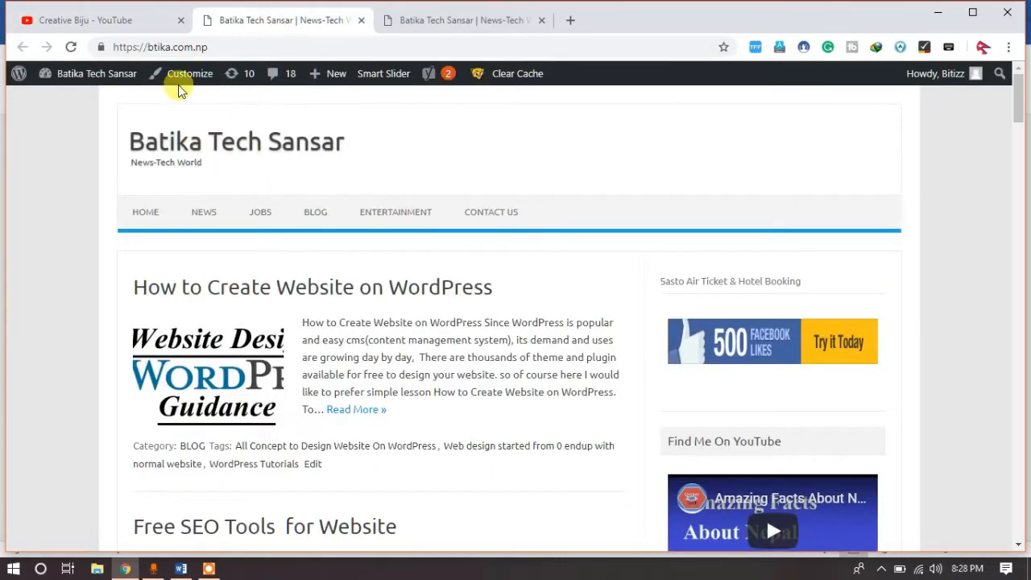
mouse_move(84, 82)
left_click(64, 101)
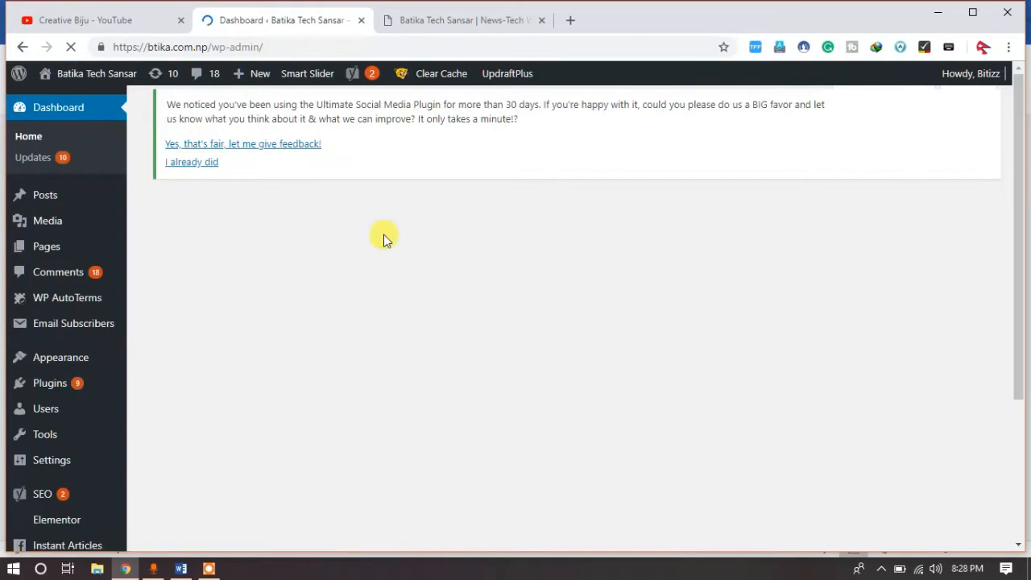
scroll(100, 253, "down", 2)
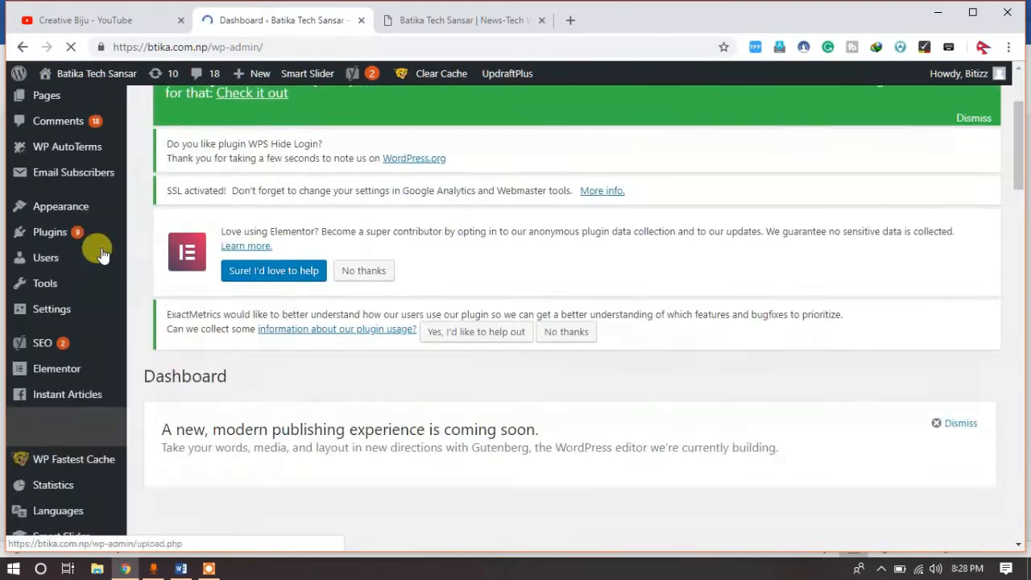
scroll(89, 242, "up", 2)
left_click(37, 250)
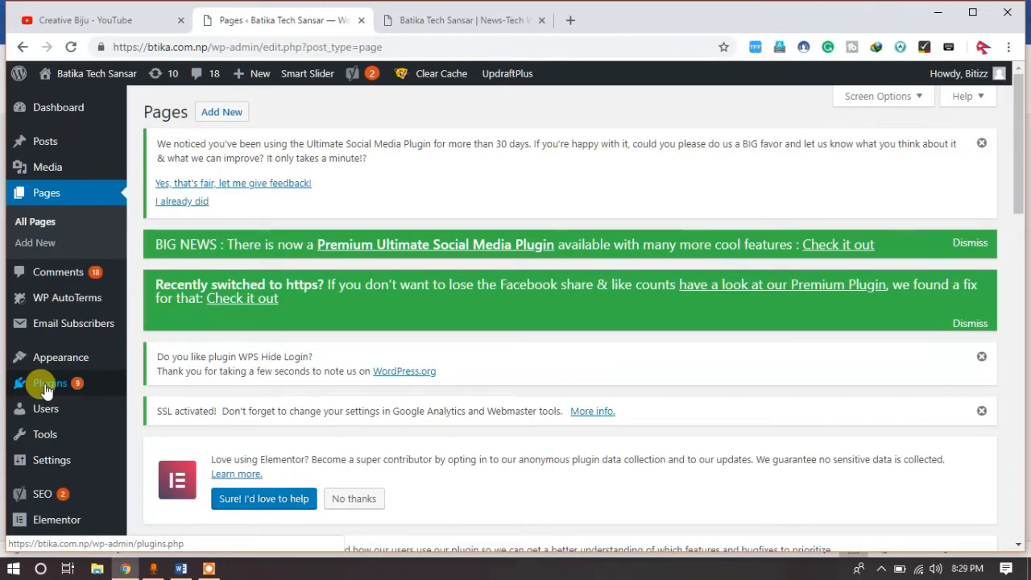
Step: Search the plugins available for installation for "YOAST"
left_click(46, 387)
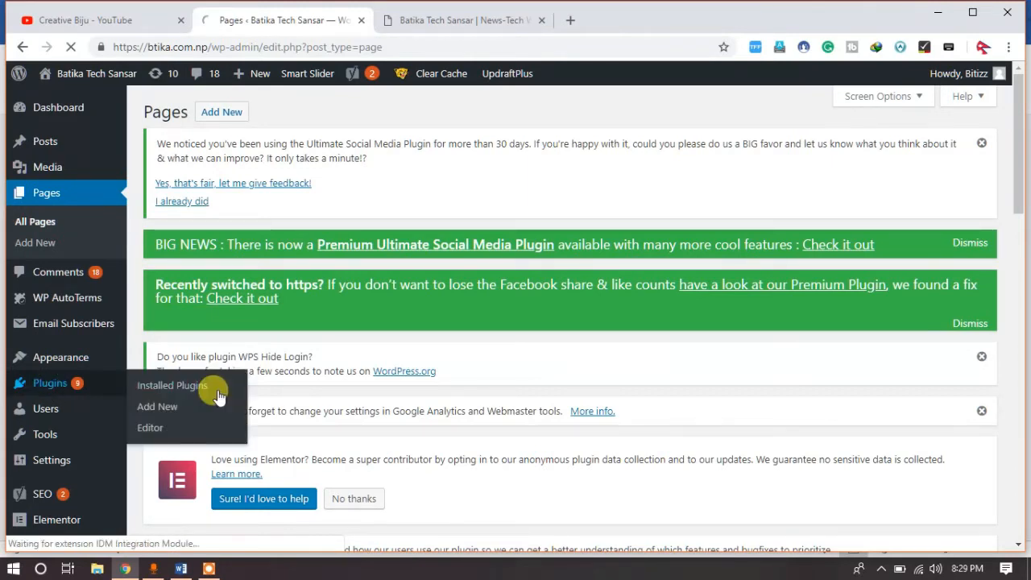
left_click(159, 408)
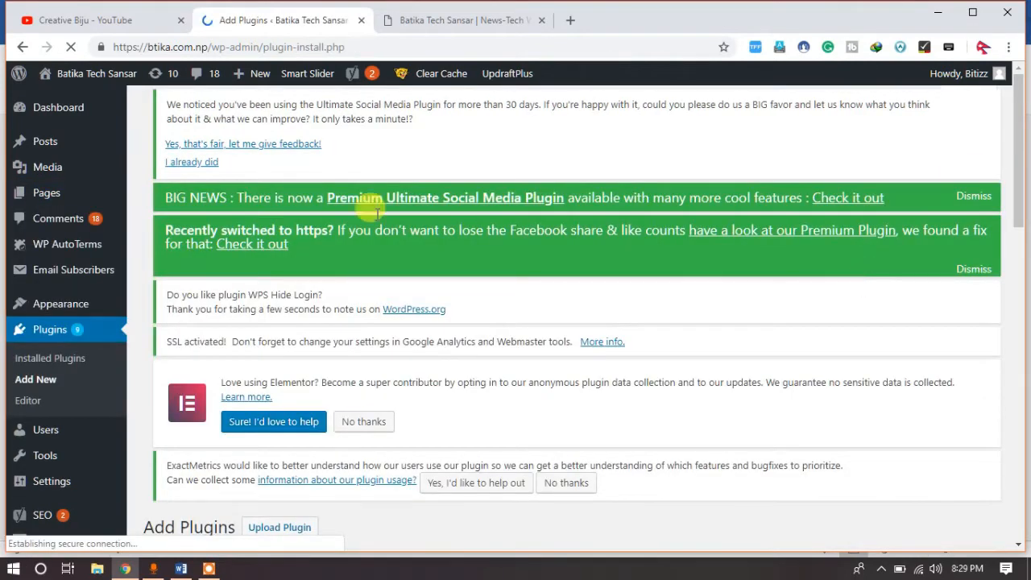
scroll(922, 395, "down", 5)
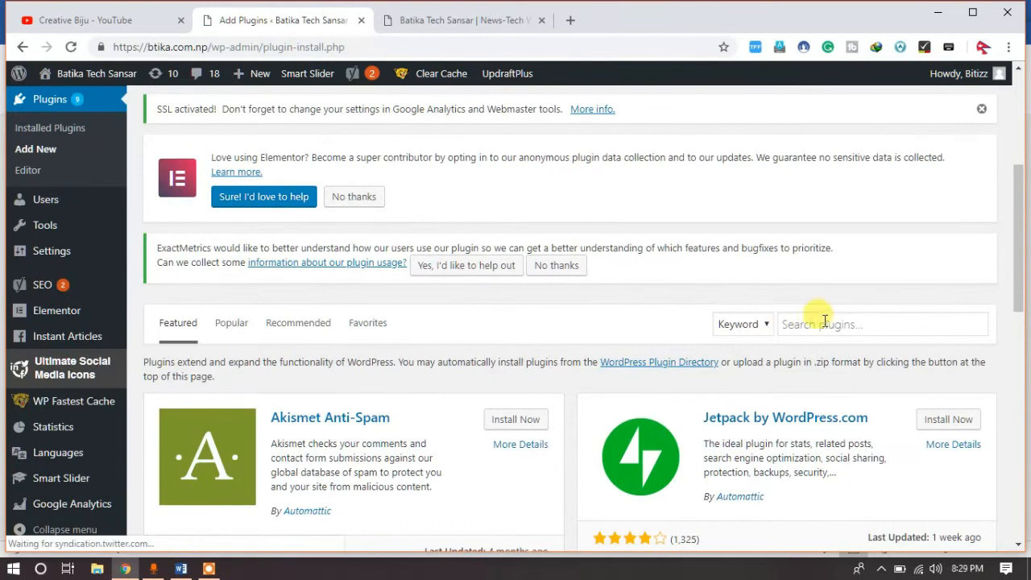
left_click(820, 323)
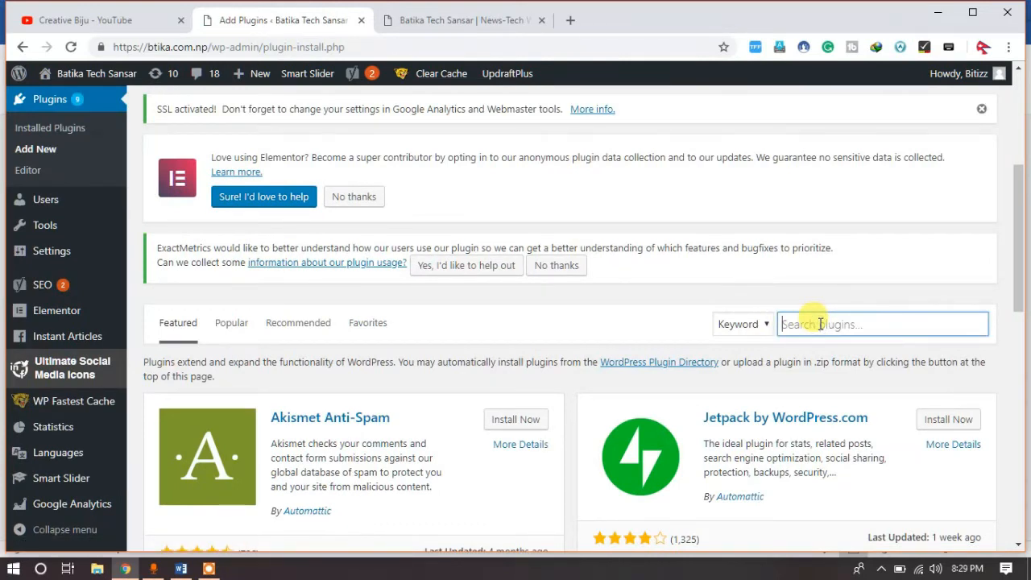
type("YOAST")
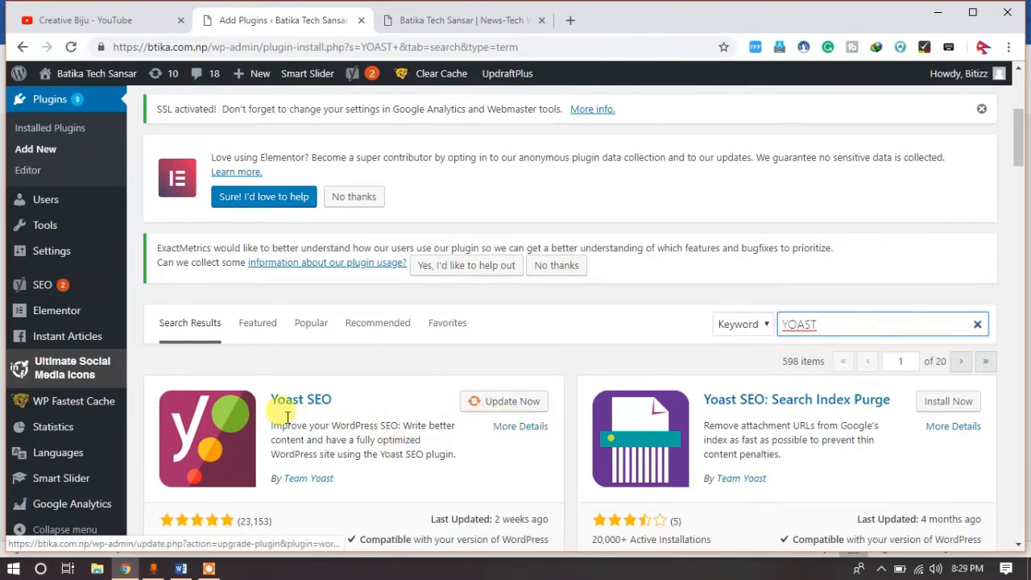
Step: Open the list of all posts on the site
mouse_move(78, 310)
scroll(78, 310, "up", 2)
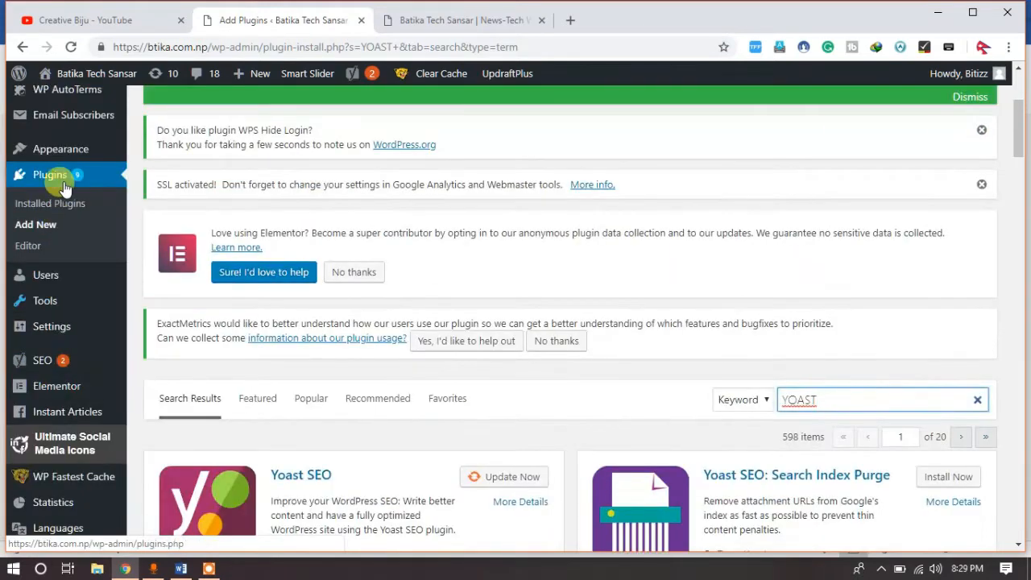
scroll(34, 236, "up", 2)
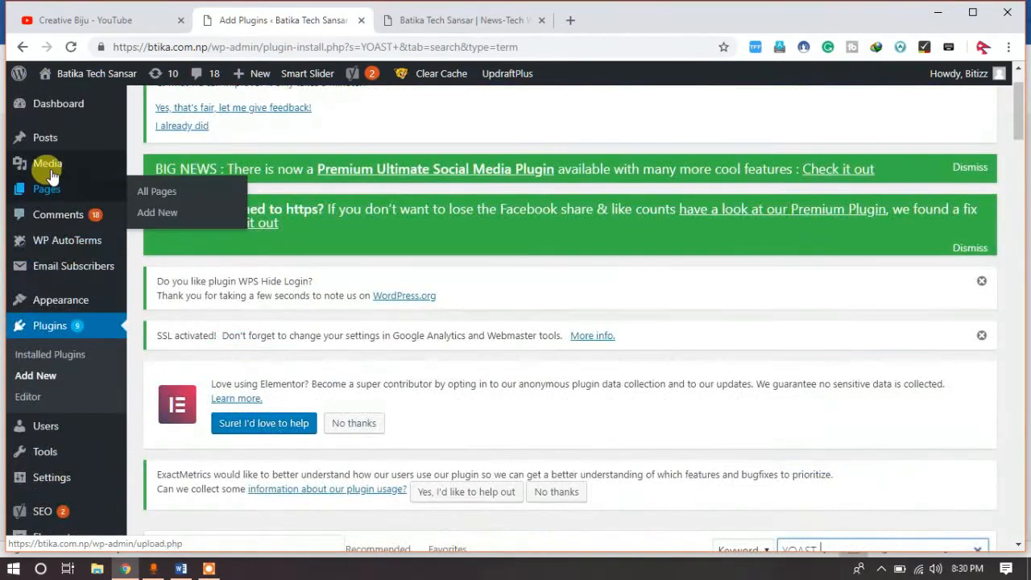
mouse_move(48, 145)
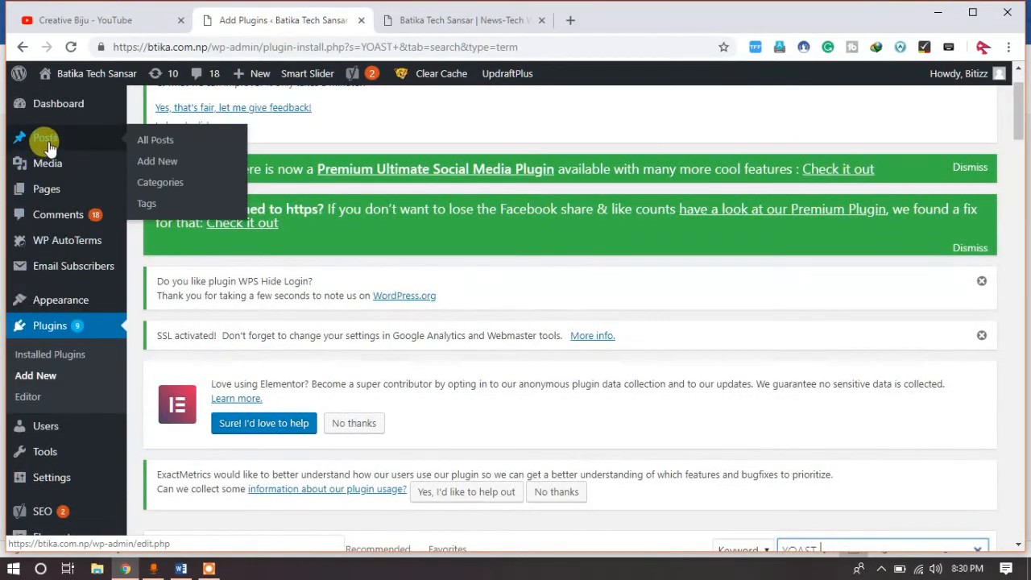
left_click(148, 139)
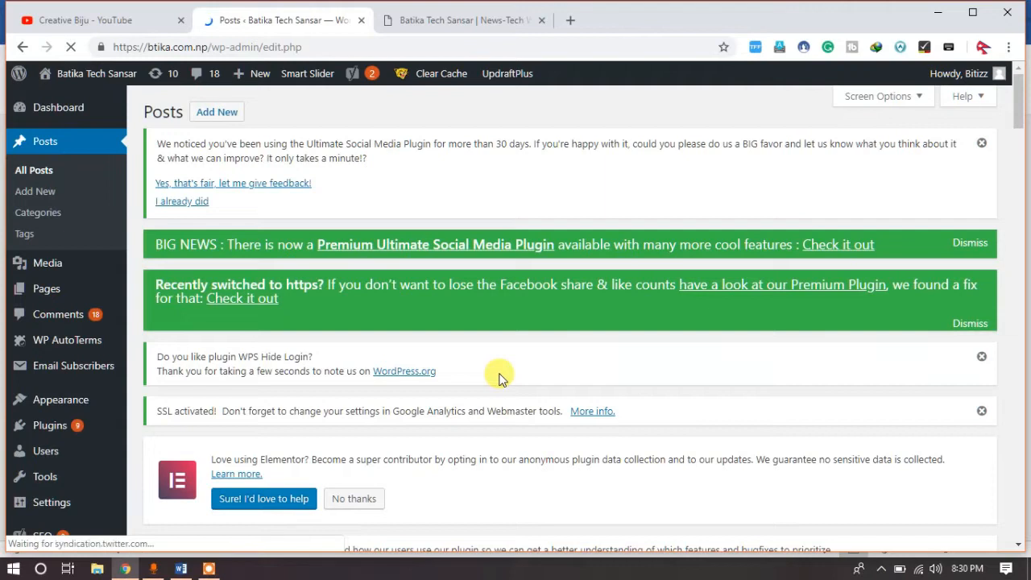
Step: Open the post "Free SEO Tools for Website" for editing after checking the SEO and readability scores in the posts list
scroll(502, 380, "down", 1)
scroll(499, 379, "down", 2)
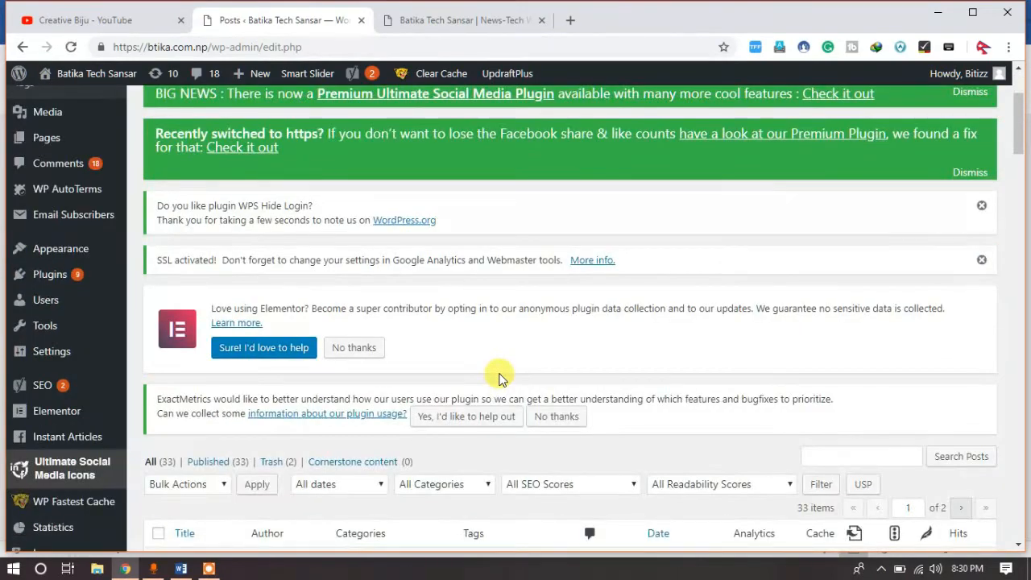
scroll(498, 377, "down", 3)
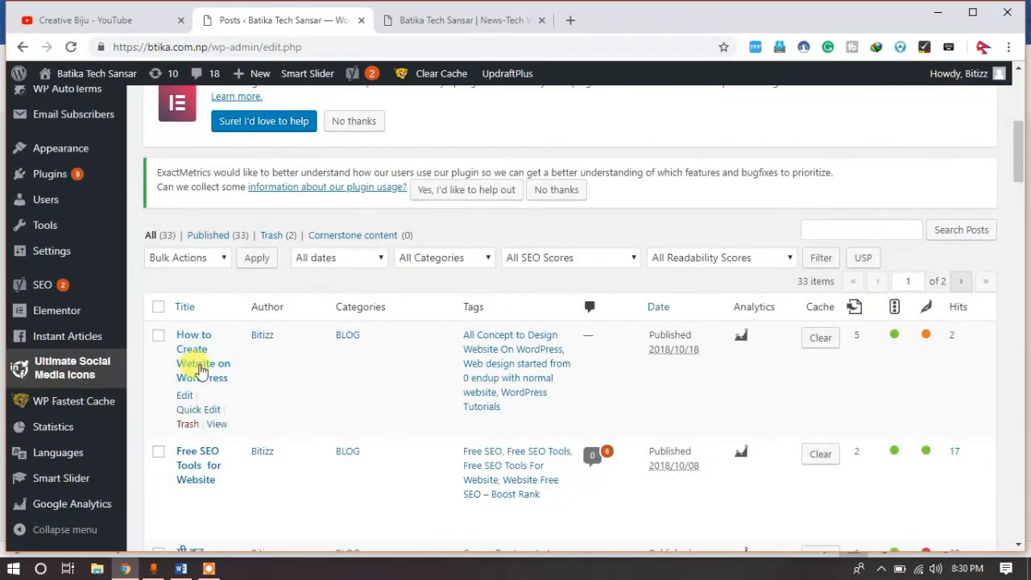
scroll(238, 393, "down", 1)
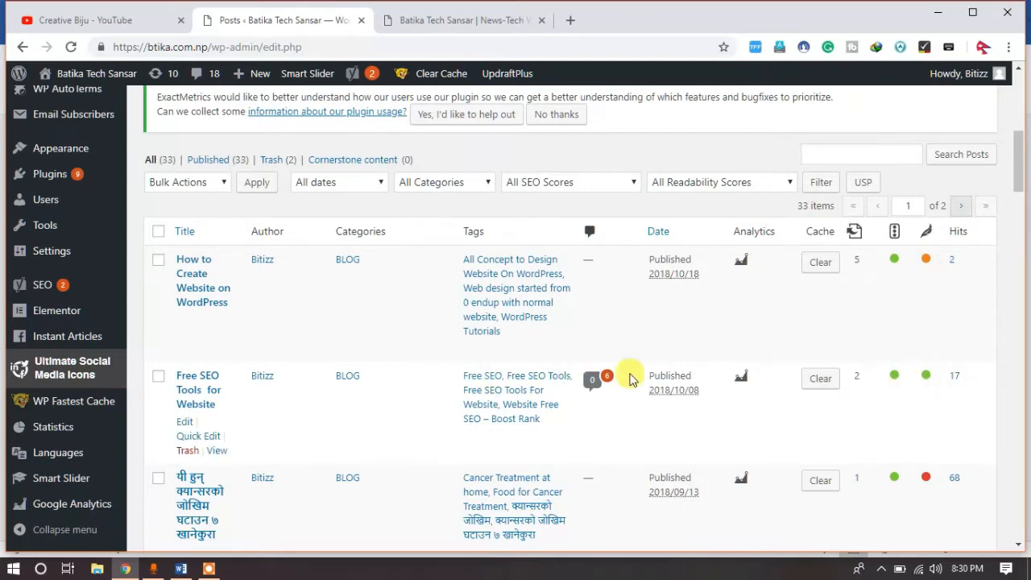
scroll(631, 379, "down", 2)
scroll(630, 379, "down", 1)
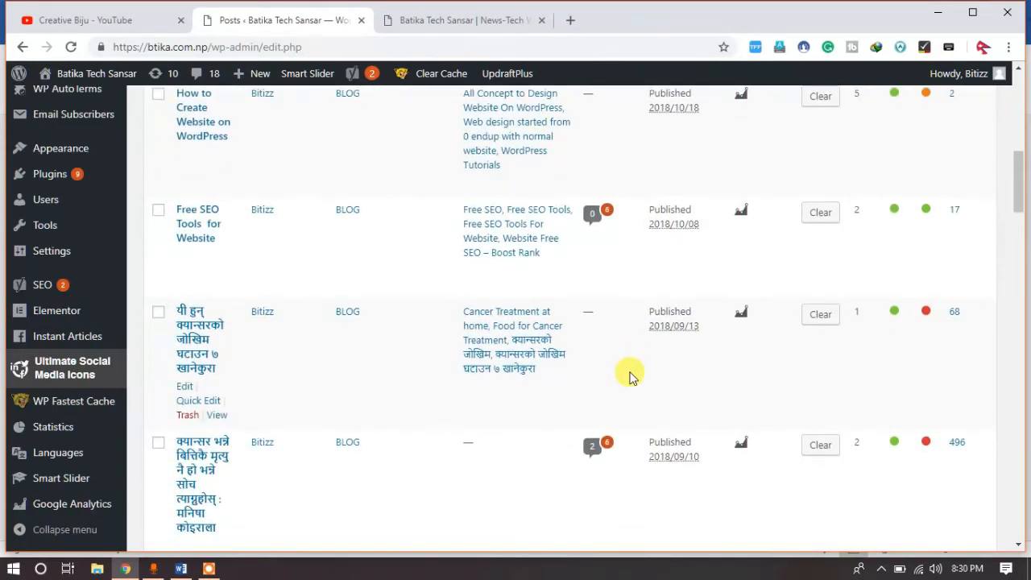
scroll(628, 369, "up", 3)
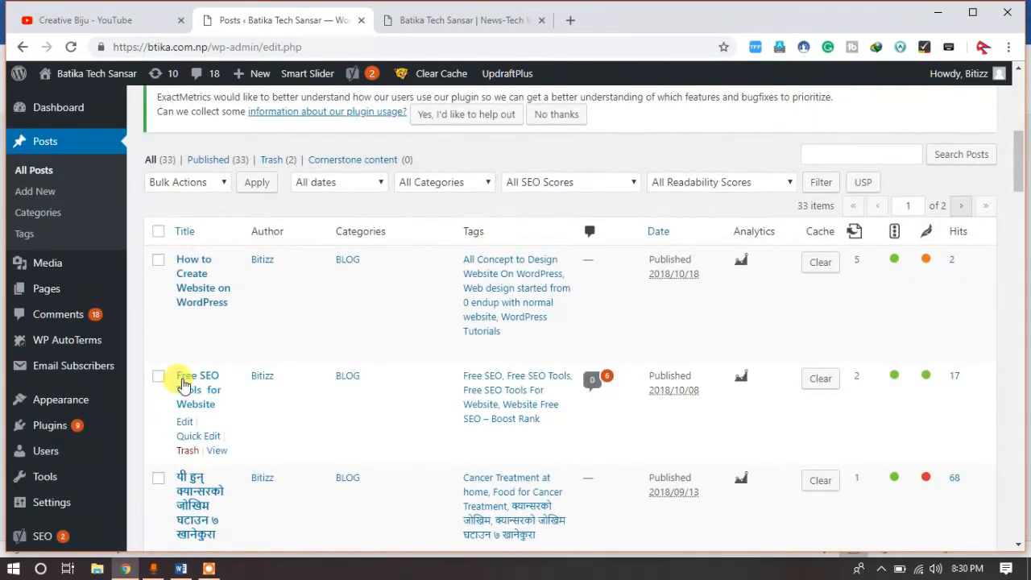
left_click(182, 379)
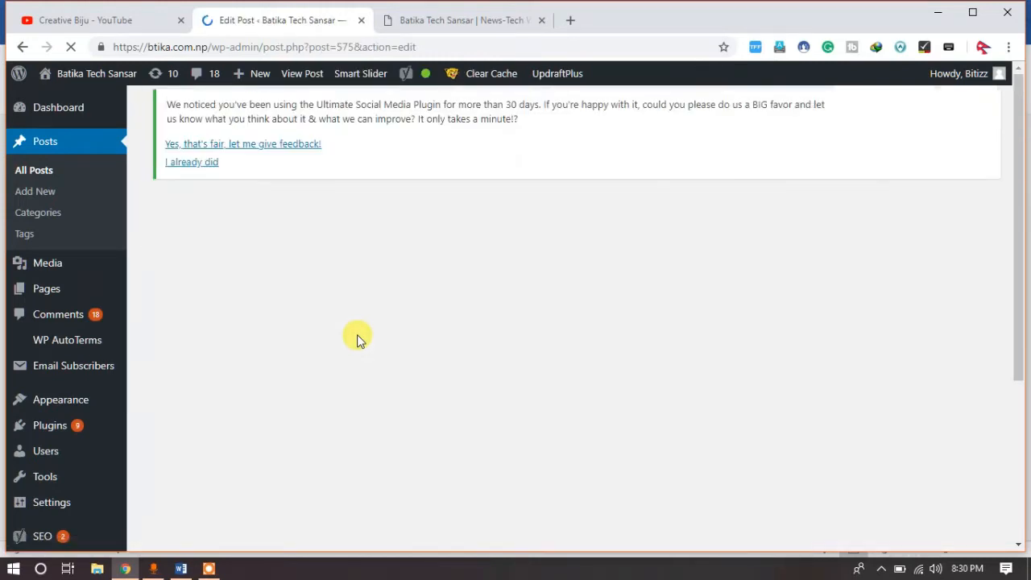
Step: Examine the post's SEO rating, title, heading, image, body text and tags in the editor
scroll(359, 340, "down", 4)
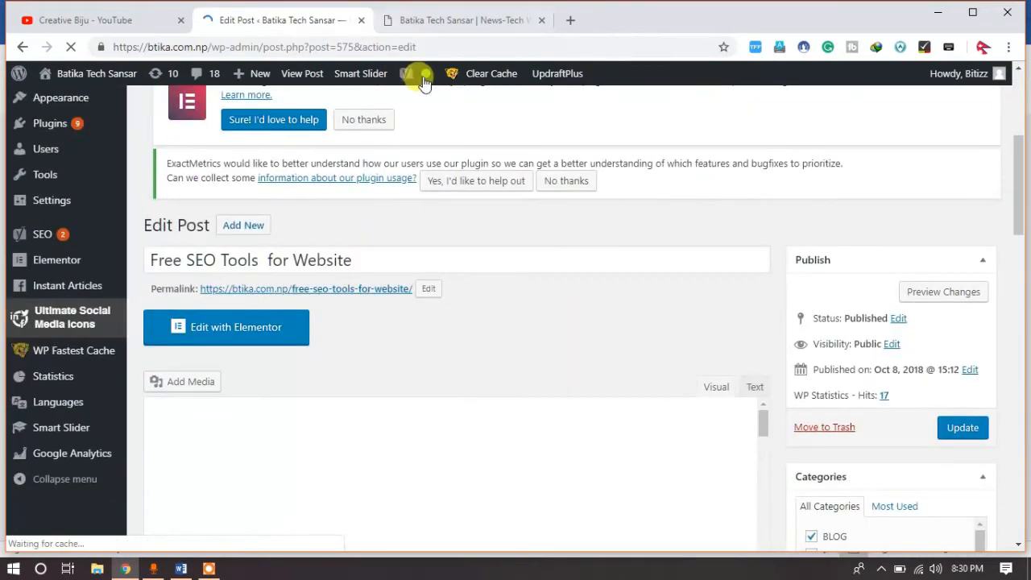
mouse_move(421, 76)
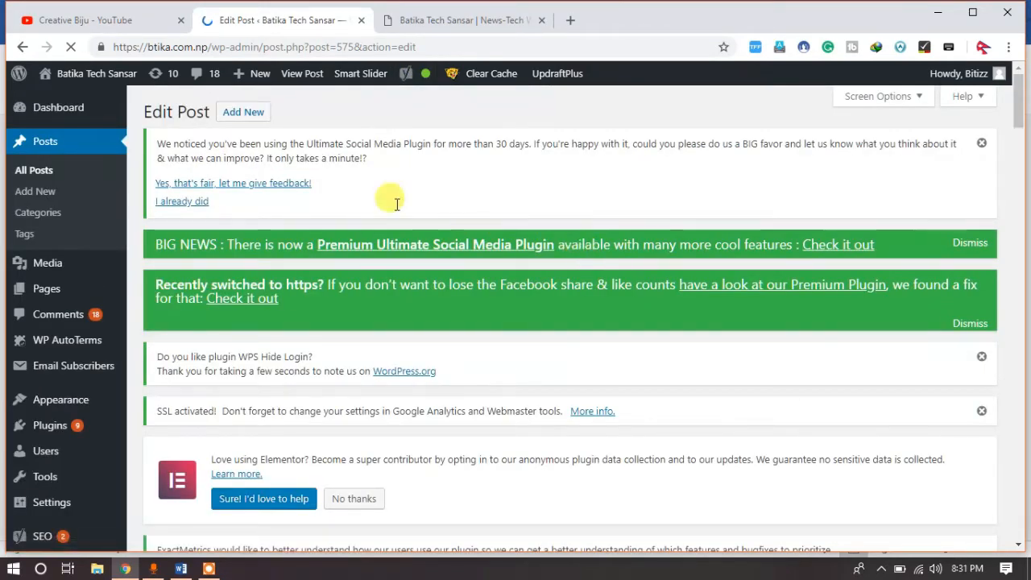
scroll(435, 315, "down", 2)
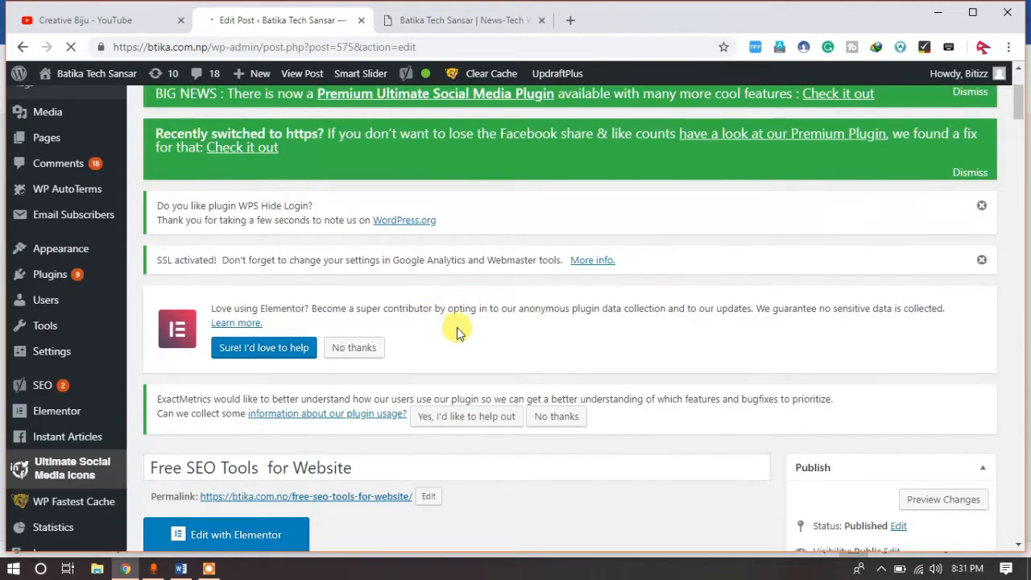
scroll(453, 330, "down", 4)
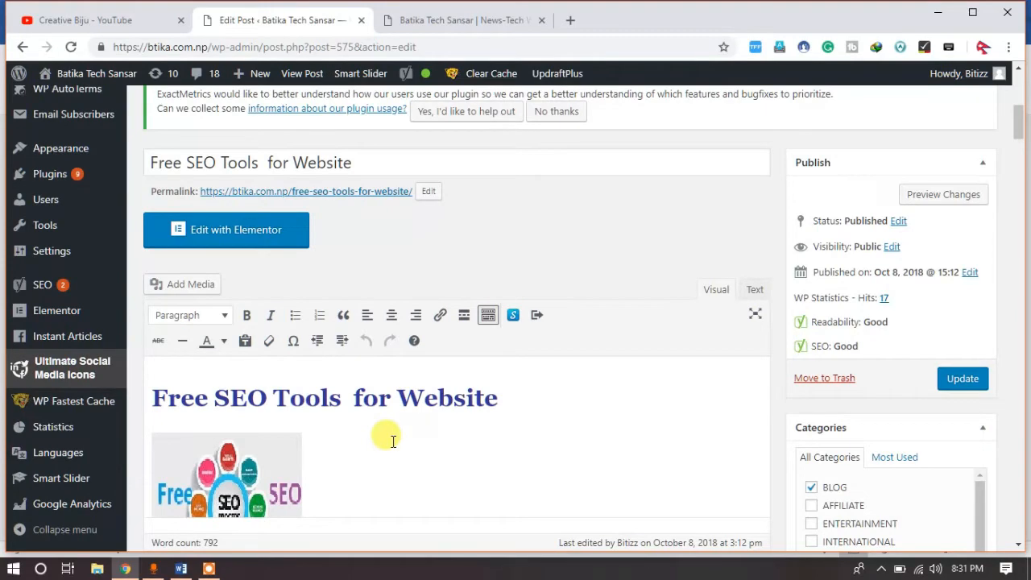
scroll(363, 448, "down", 2)
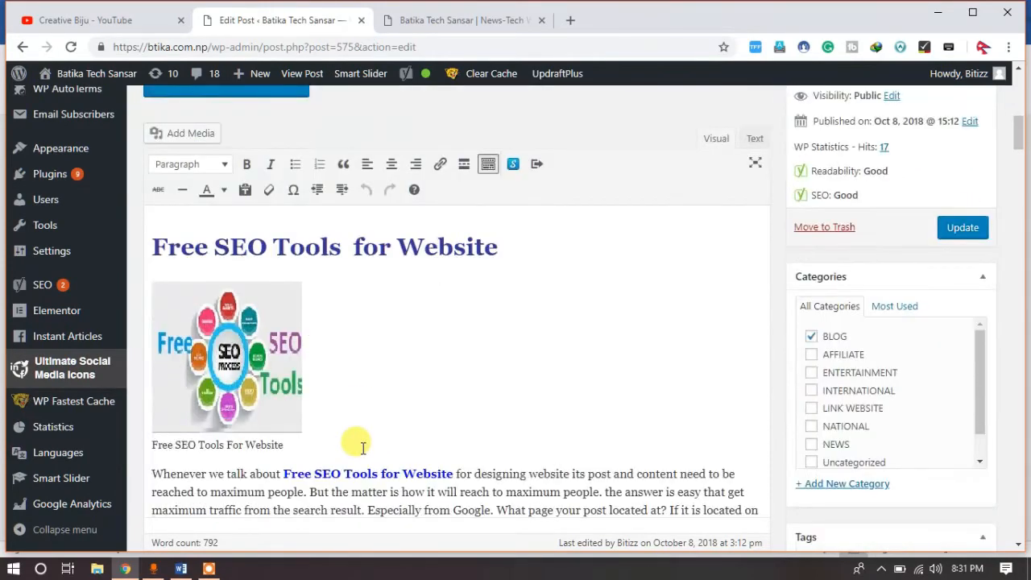
scroll(363, 448, "down", 3)
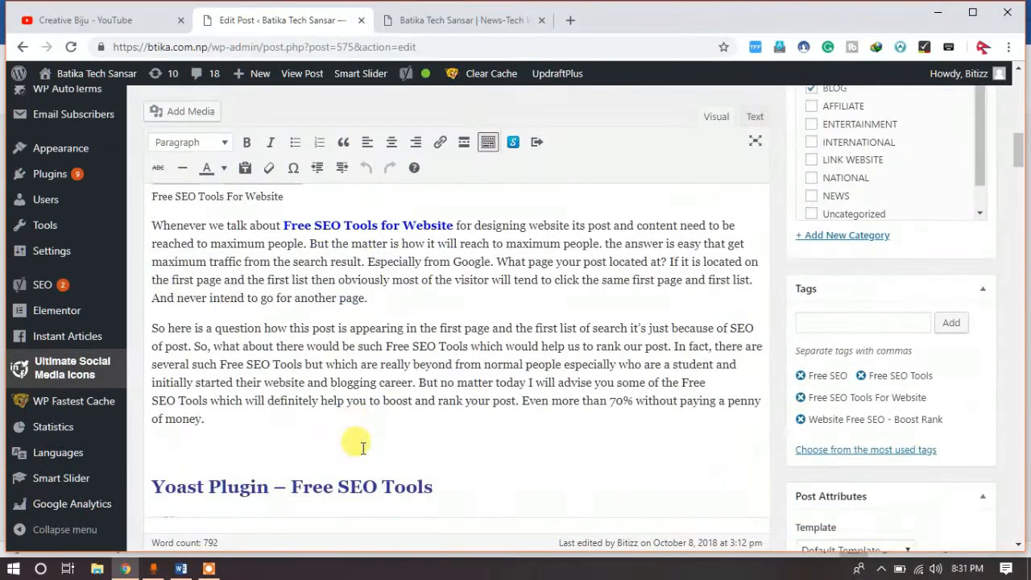
scroll(362, 448, "down", 3)
scroll(362, 448, "up", 4)
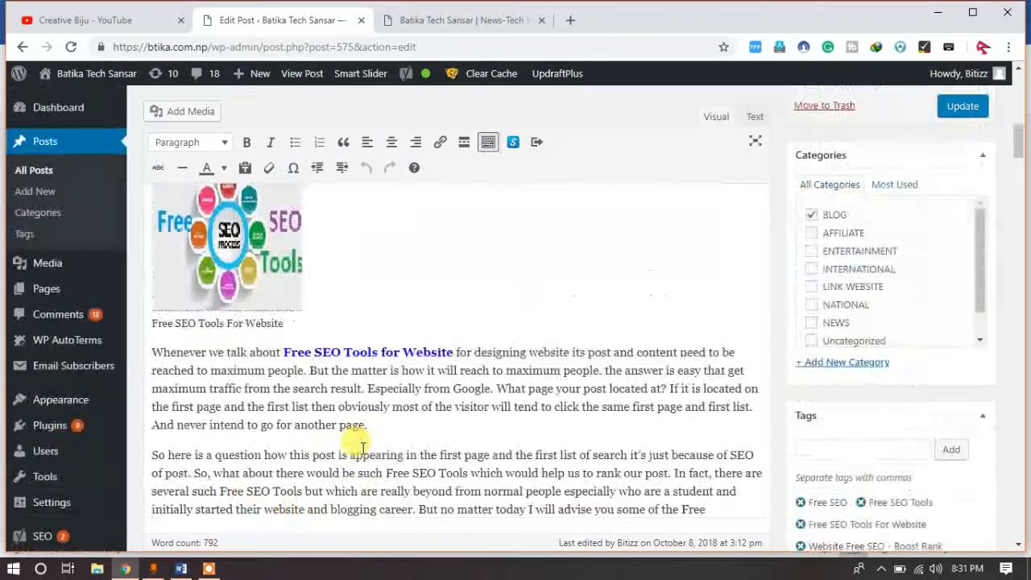
scroll(362, 448, "up", 10)
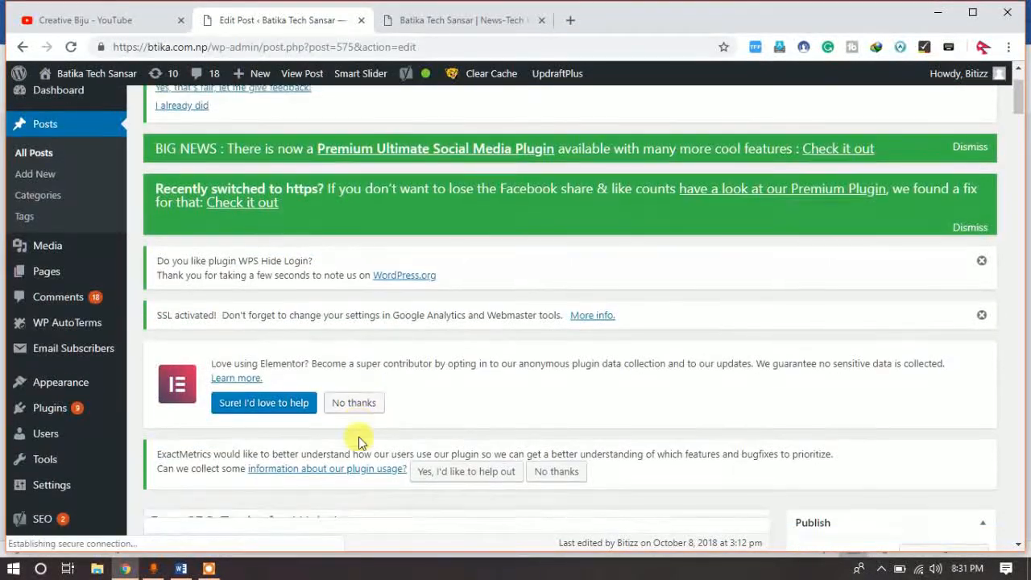
Step: Highlight the post title "Free SEO Tools for Website" and open the permalink slug for editing
scroll(359, 437, "down", 1)
left_click(354, 465)
left_click_drag(363, 465, 110, 460)
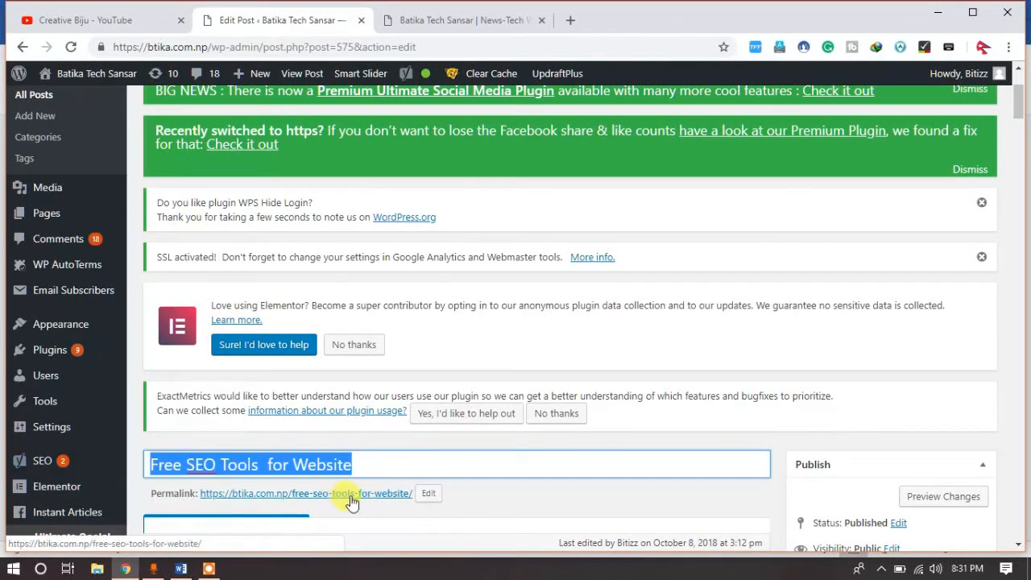
left_click(427, 493)
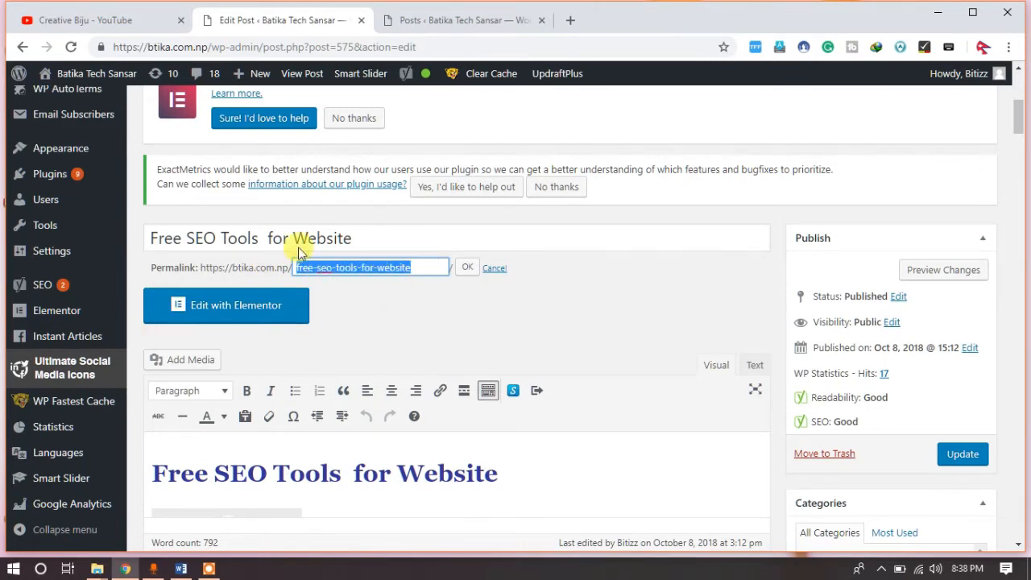
Step: Highlight the slug "free-seo-tools-for-website" in the permalink to compare its wording with the post title
left_click(413, 268)
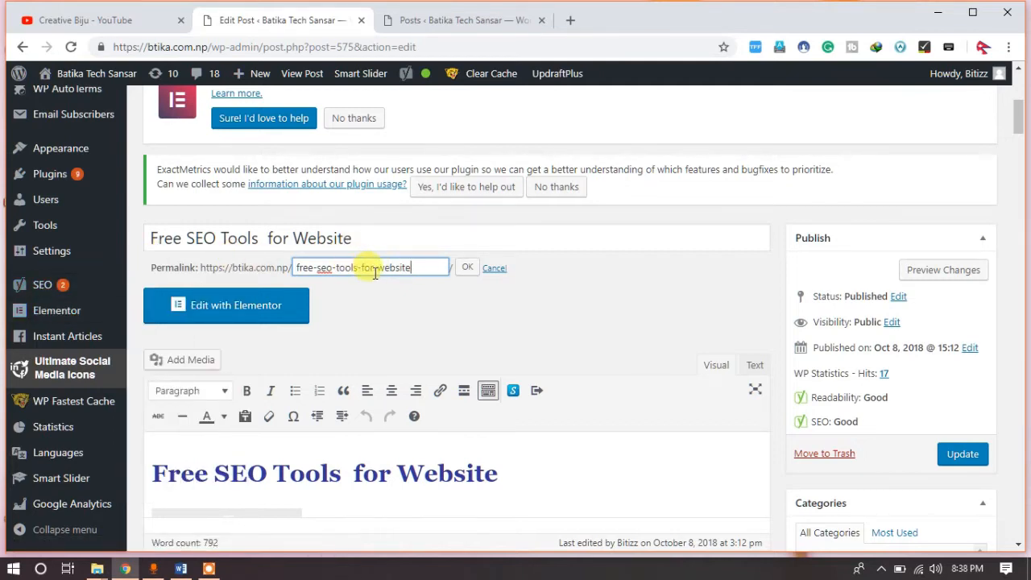
left_click_drag(409, 267, 292, 268)
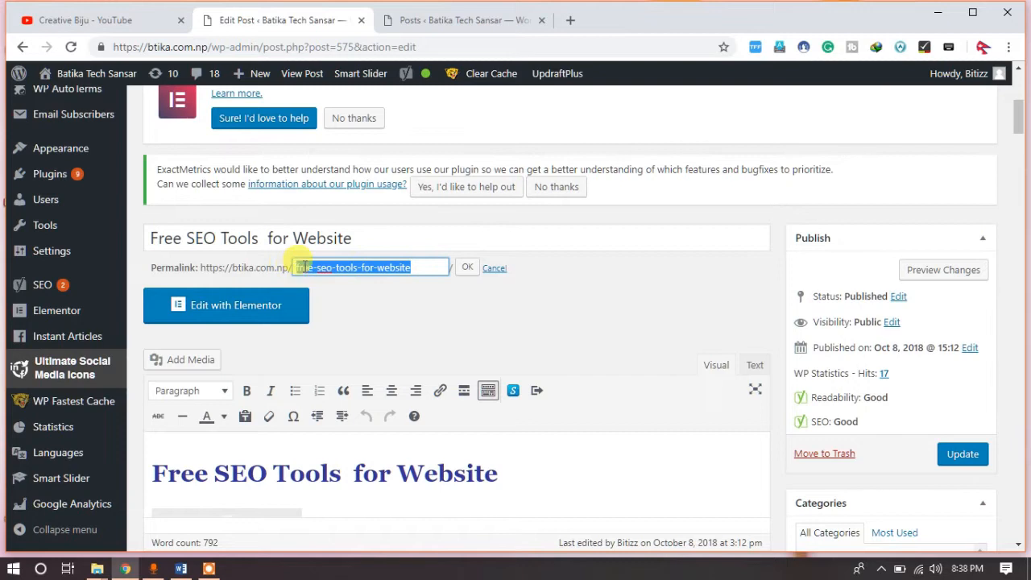
left_click(304, 267)
left_click_drag(420, 266, 294, 267)
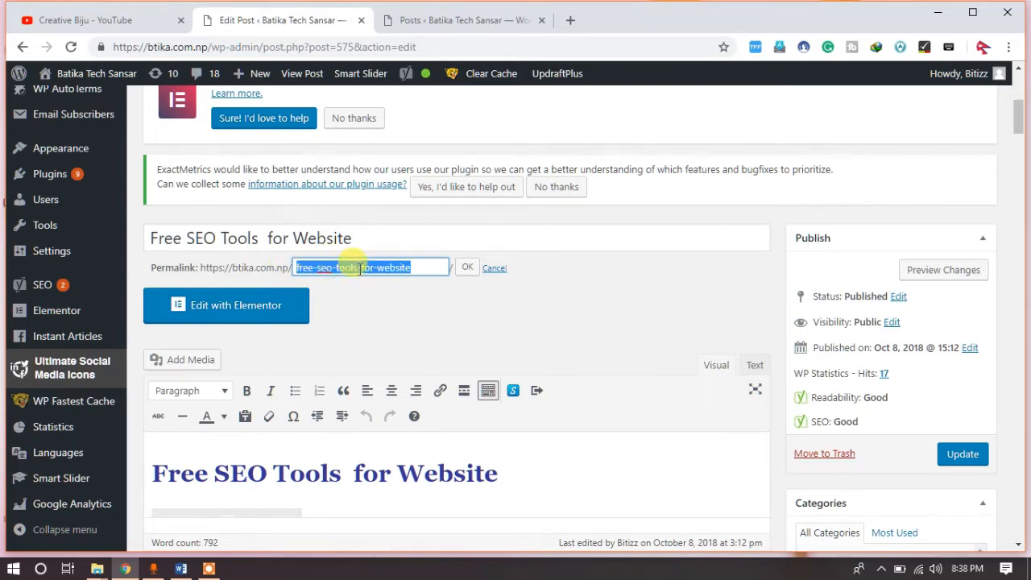
left_click(414, 271)
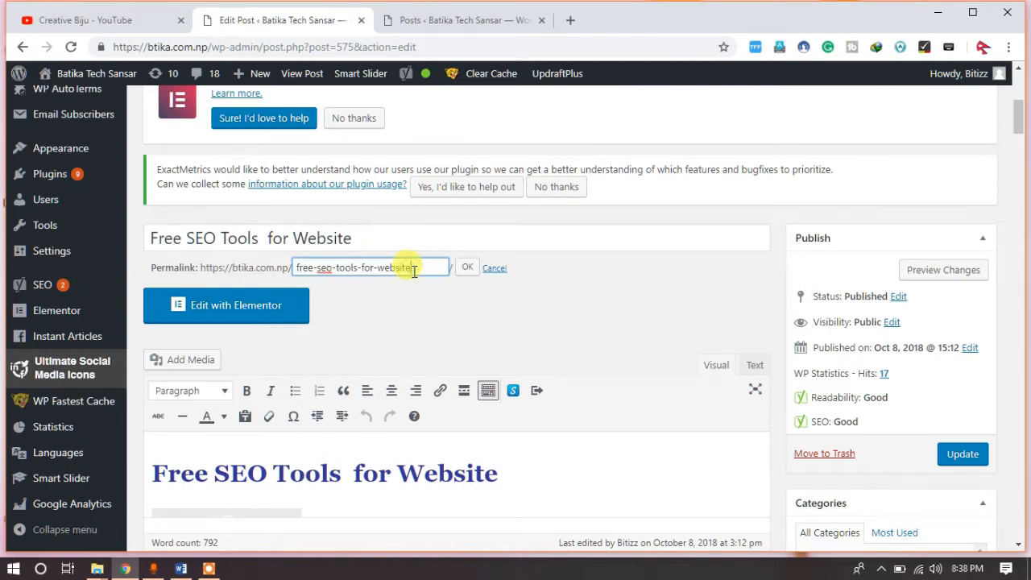
left_click_drag(414, 269, 285, 267)
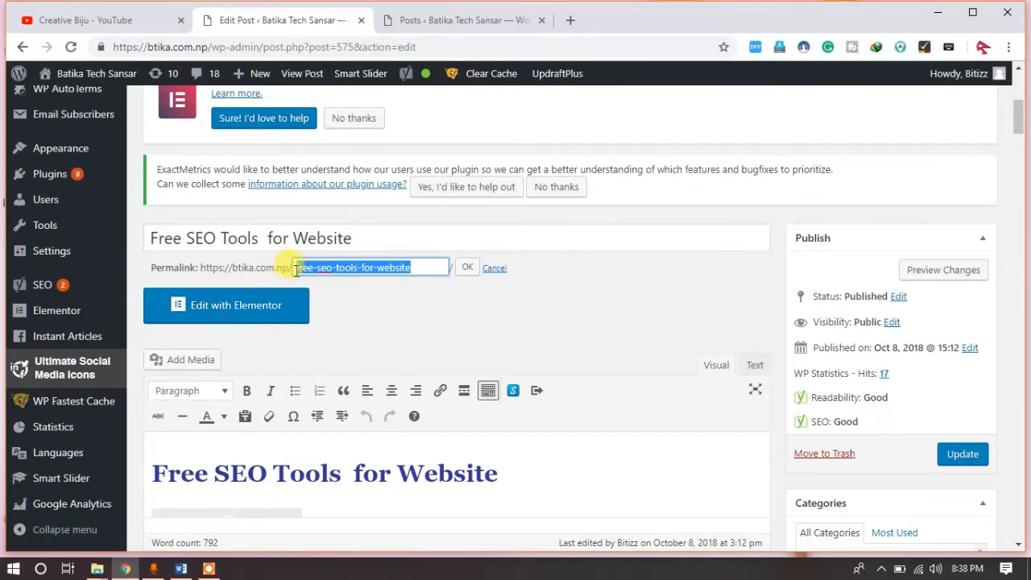
left_click(381, 297)
left_click_drag(412, 268, 291, 266)
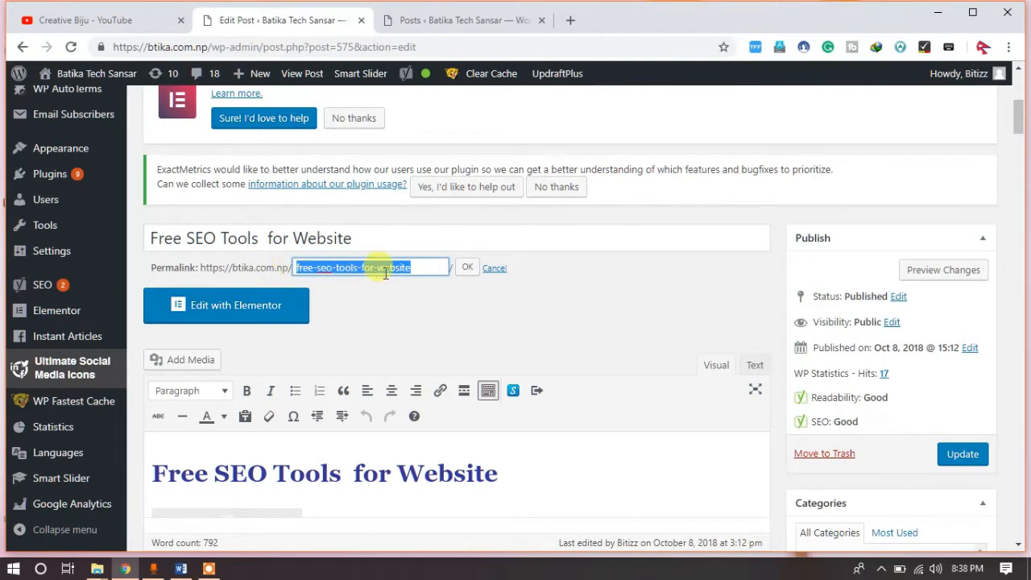
Step: Open the site's permalink settings and examine the common URL structures, including the Post name option
mouse_move(46, 256)
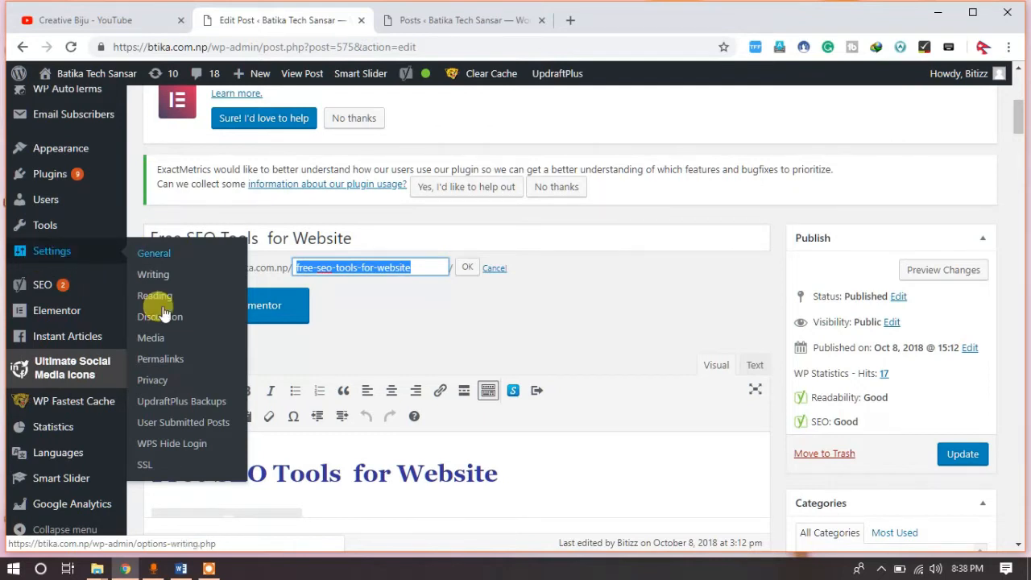
left_click(187, 363)
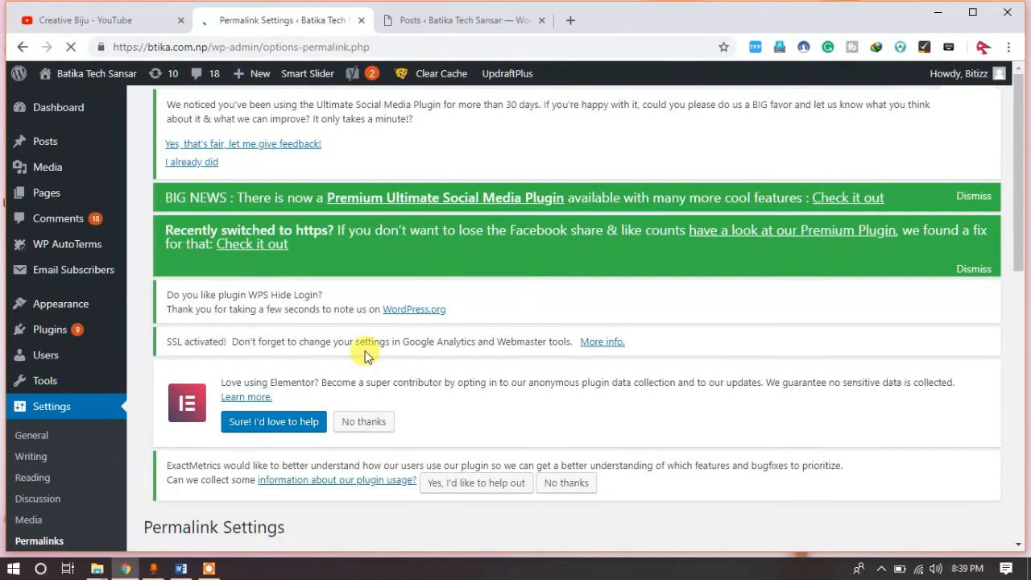
scroll(364, 356, "down", 3)
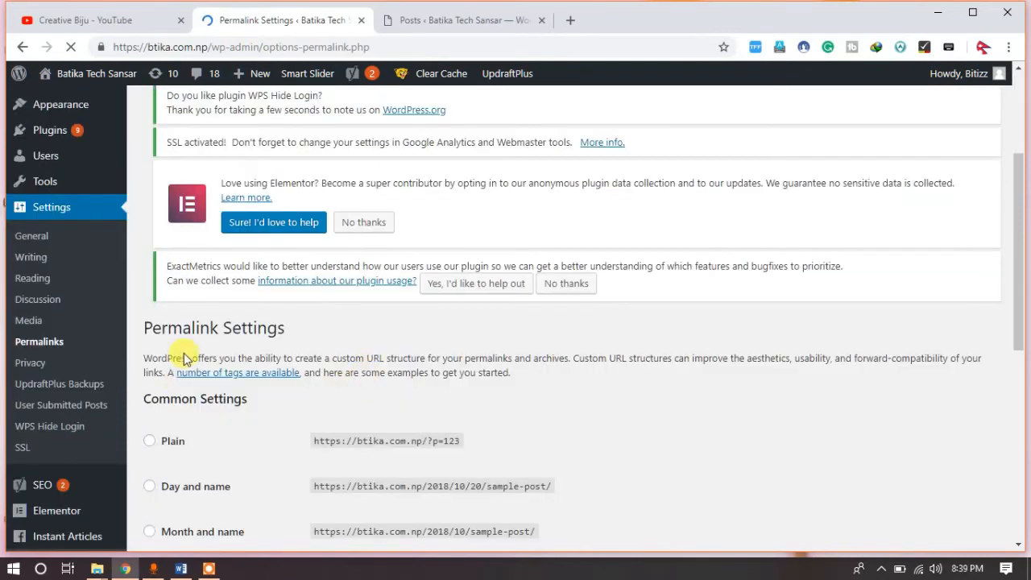
scroll(183, 358, "down", 4)
scroll(274, 354, "down", 3)
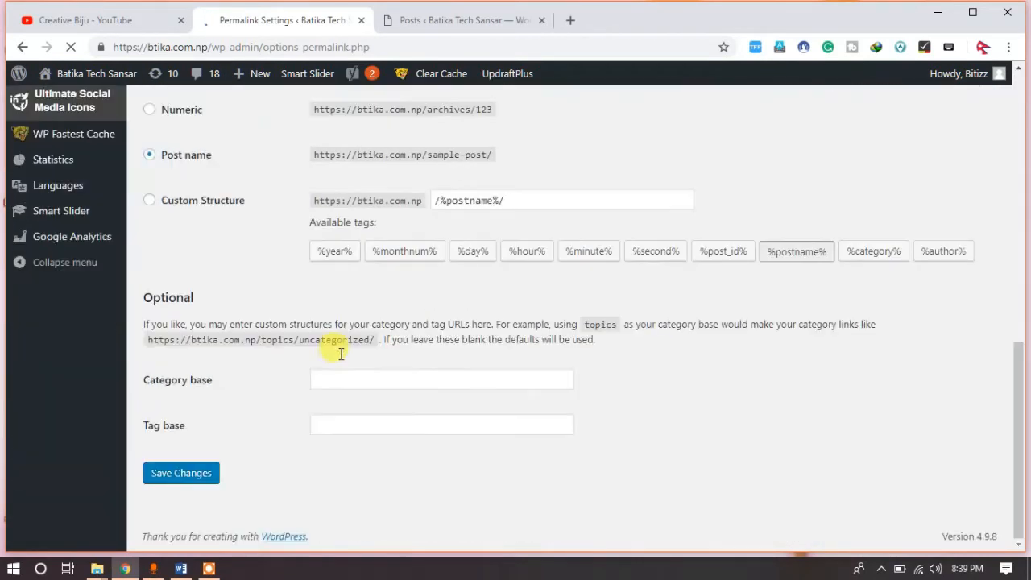
scroll(229, 364, "up", 1)
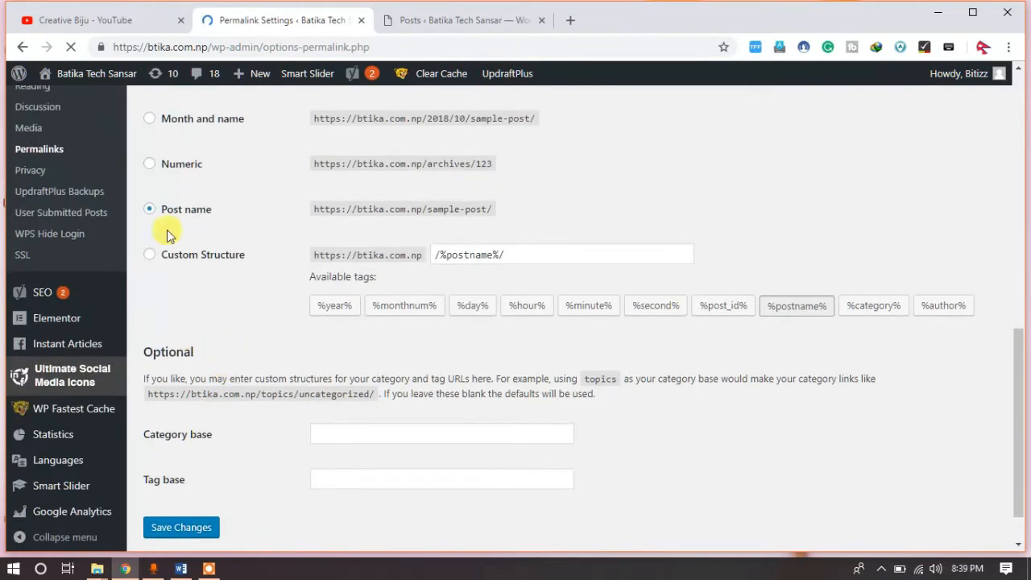
scroll(359, 216, "up", 1)
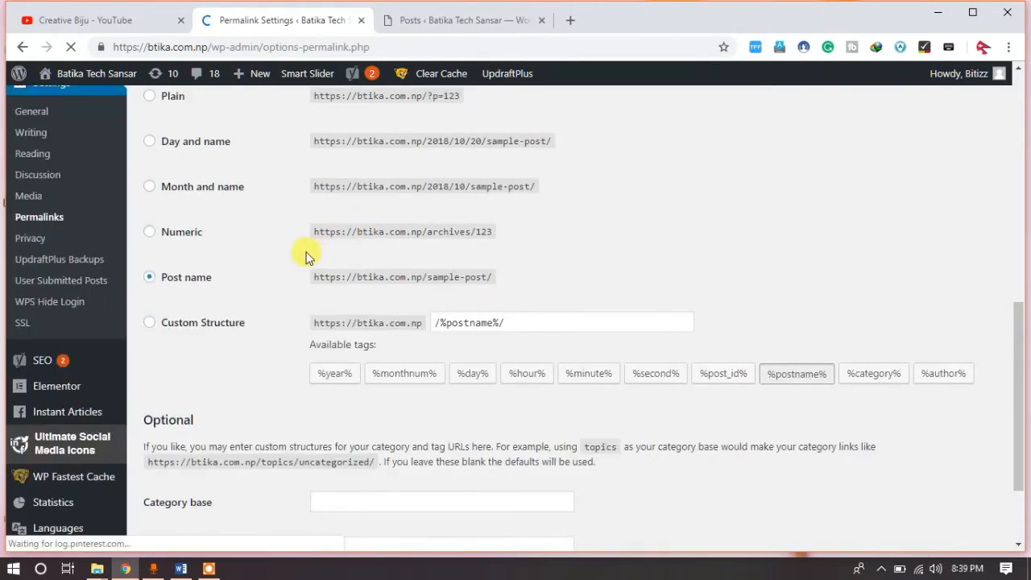
Step: Return from the permalink settings to the editor of the post "Free SEO Tools for Website"
left_click(48, 254)
scroll(48, 253, "up", 3)
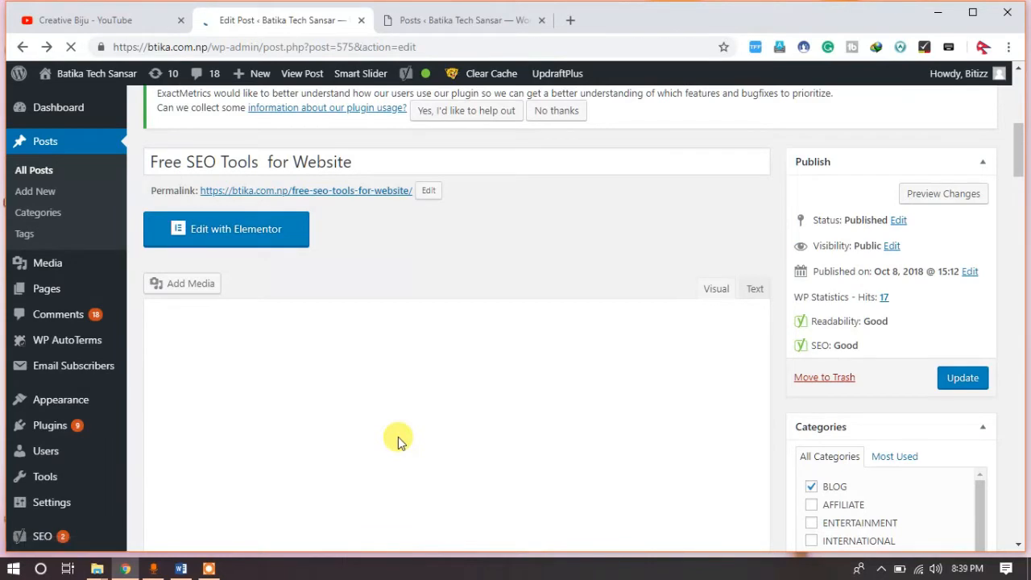
scroll(397, 436, "down", 1)
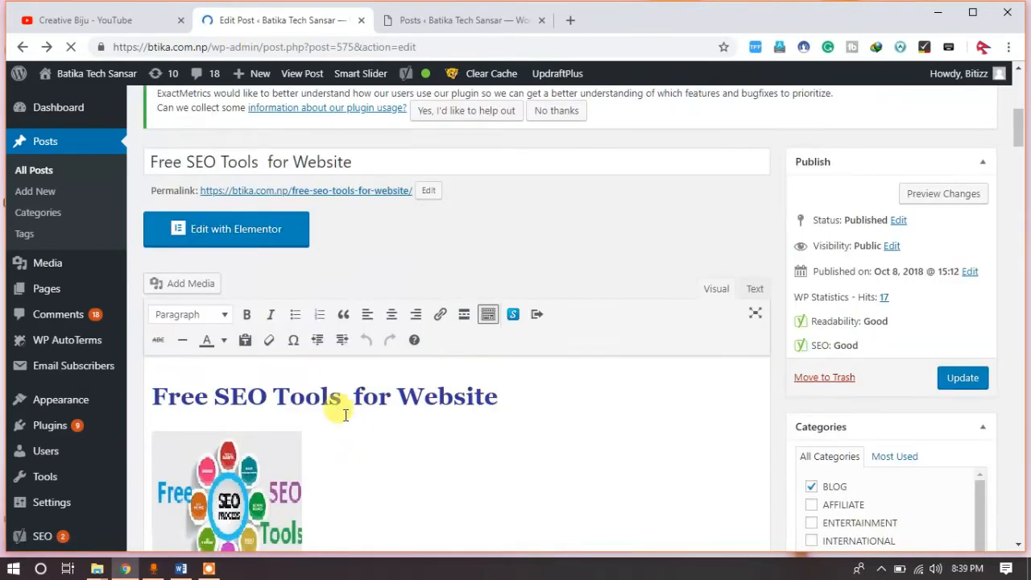
Step: Highlight the heading at the start of the post body and check which heading level is applied to it
left_click(230, 392)
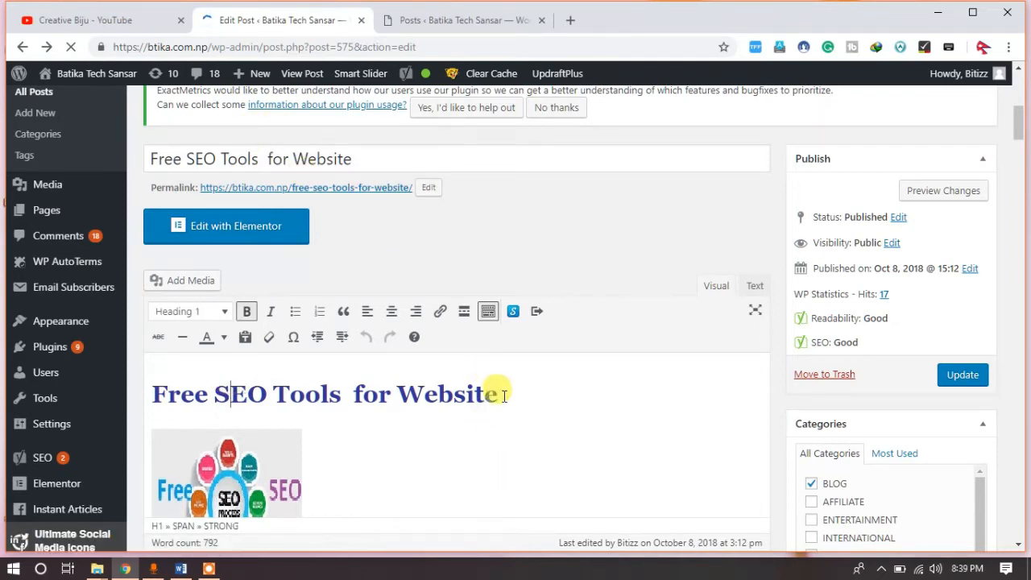
left_click(180, 389)
key("shift+End")
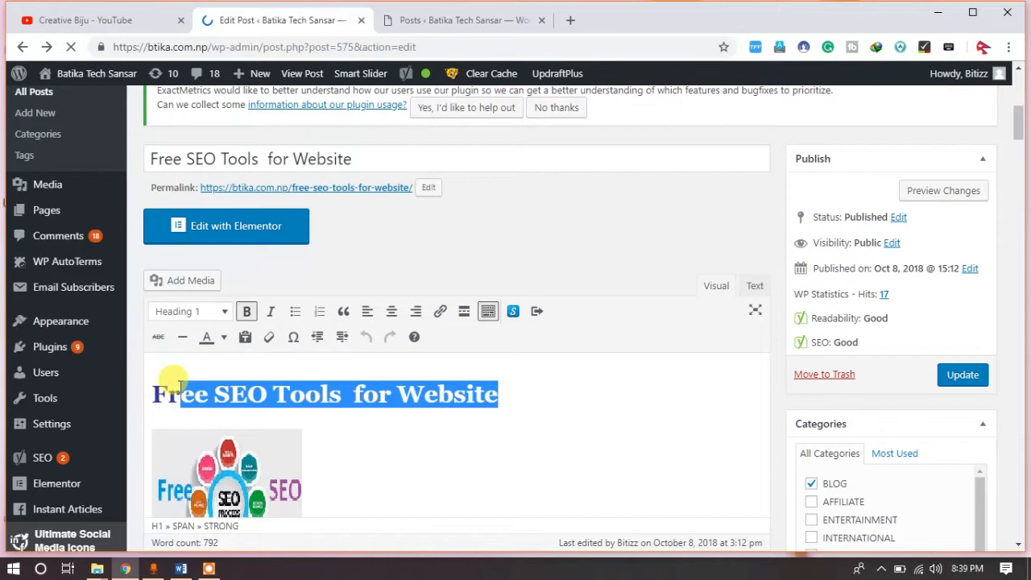
left_click(165, 383)
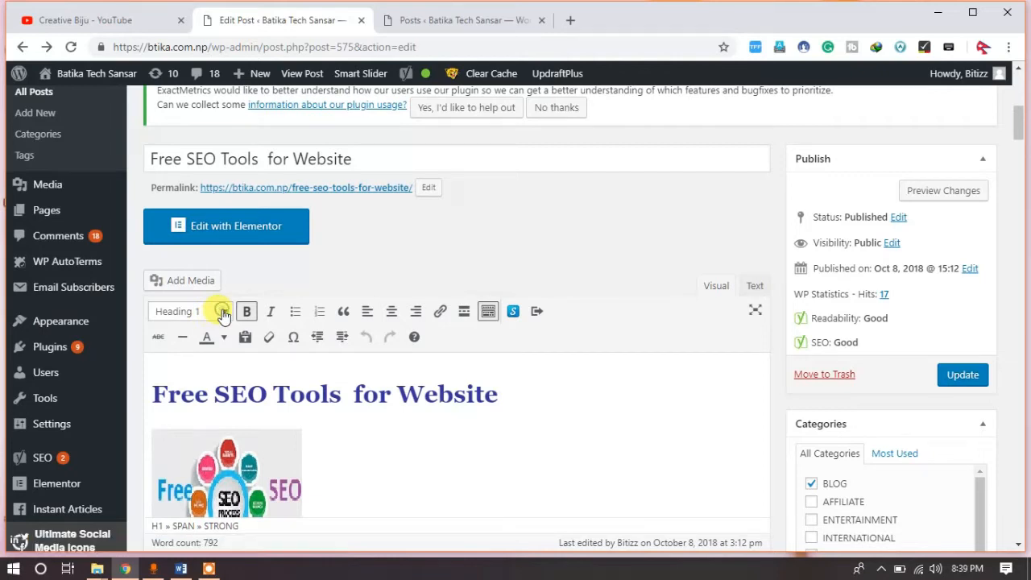
left_click(224, 313)
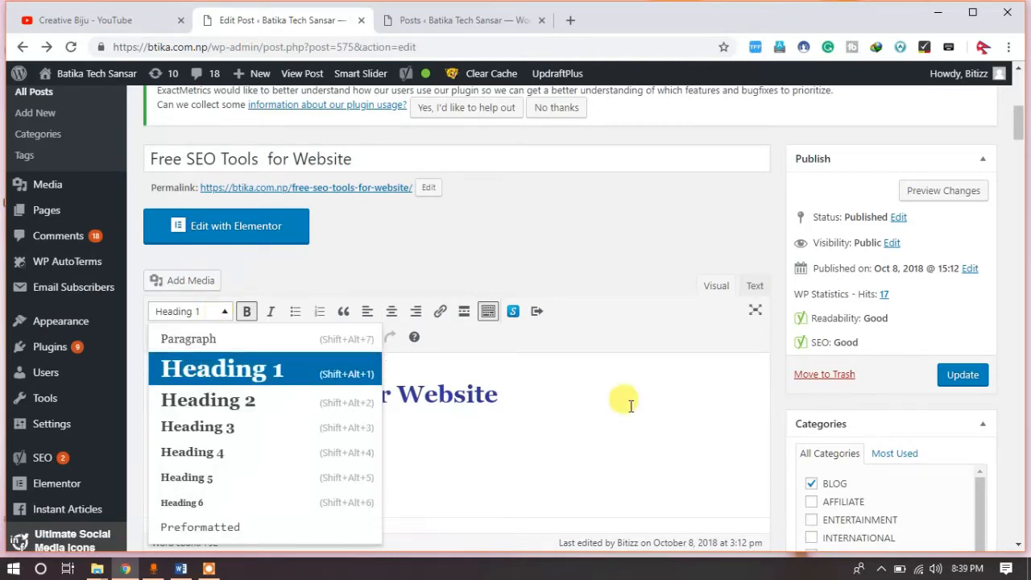
left_click(388, 246)
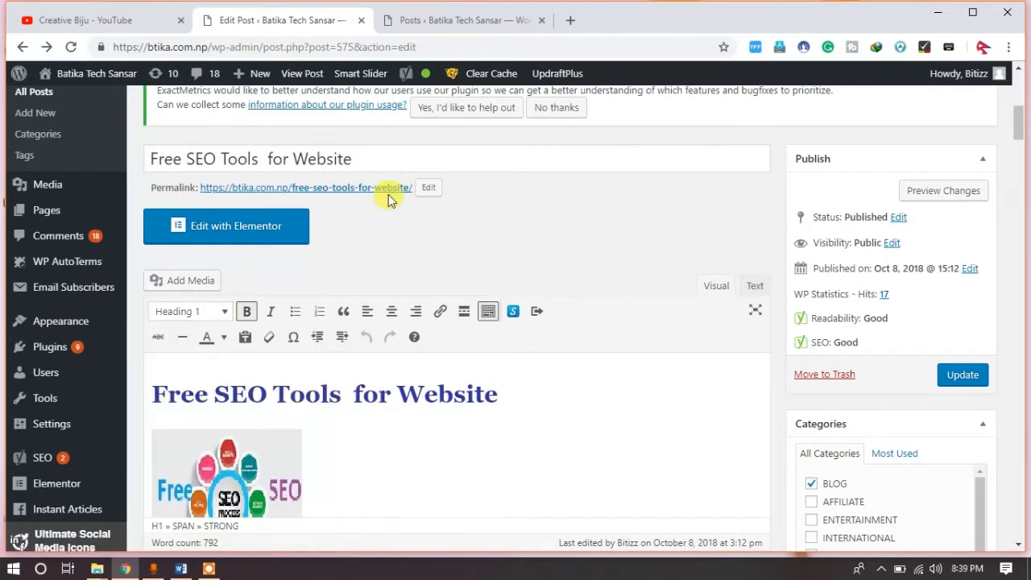
Step: Select the SEO image below the post heading and open its image details
scroll(381, 360, "down", 2)
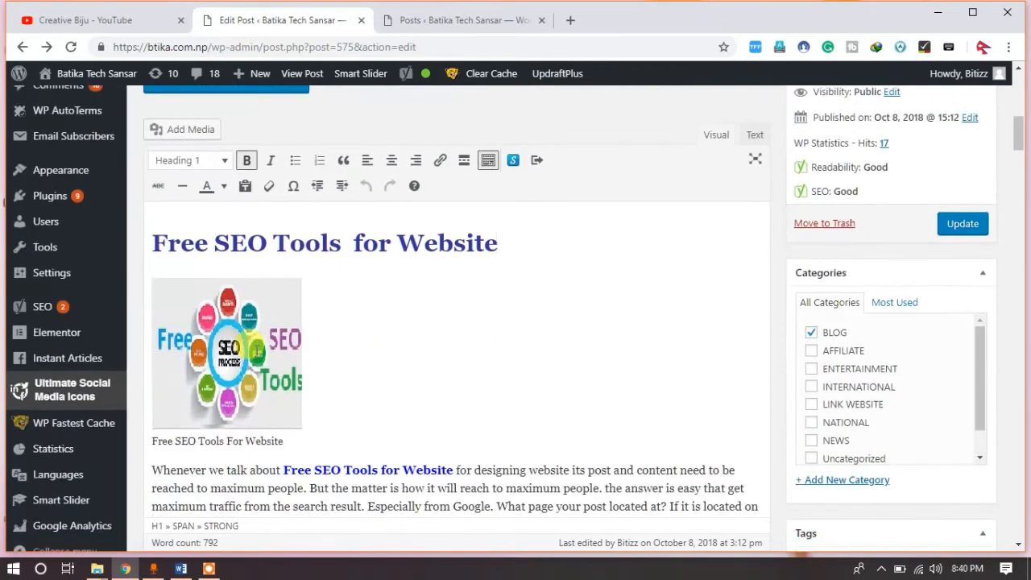
left_click(255, 352)
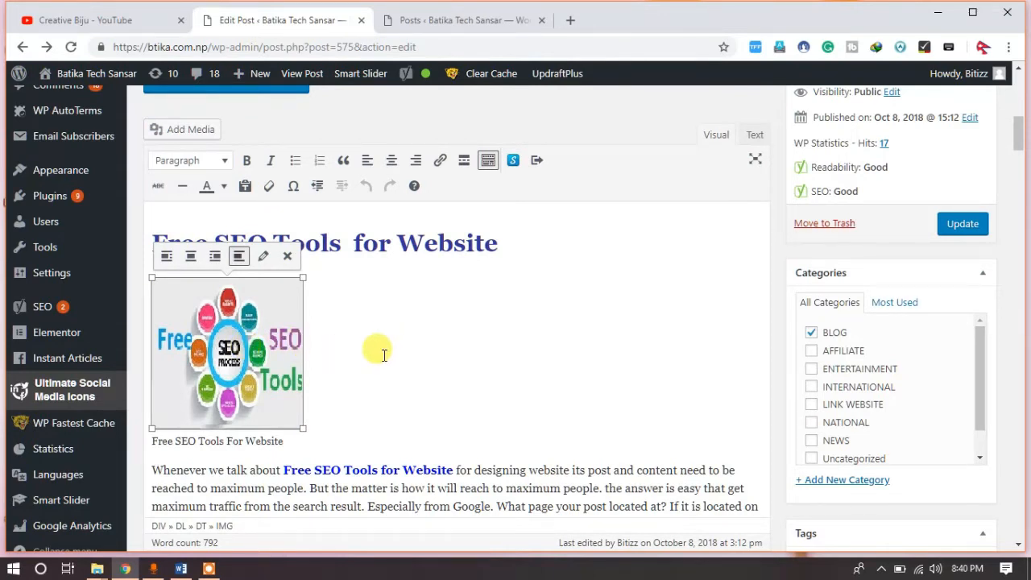
left_click(355, 339)
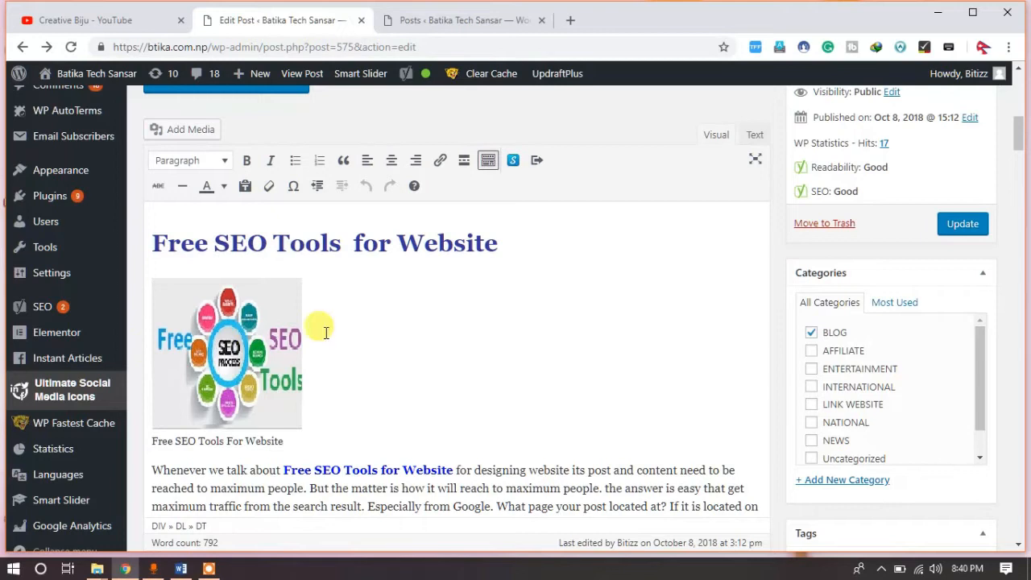
left_click(211, 348)
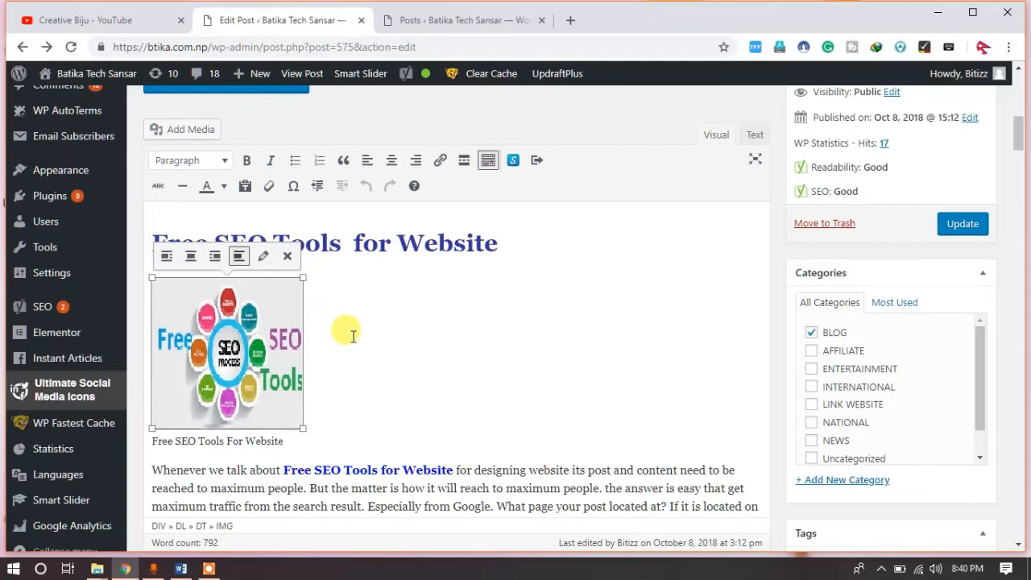
scroll(352, 336, "down", 1)
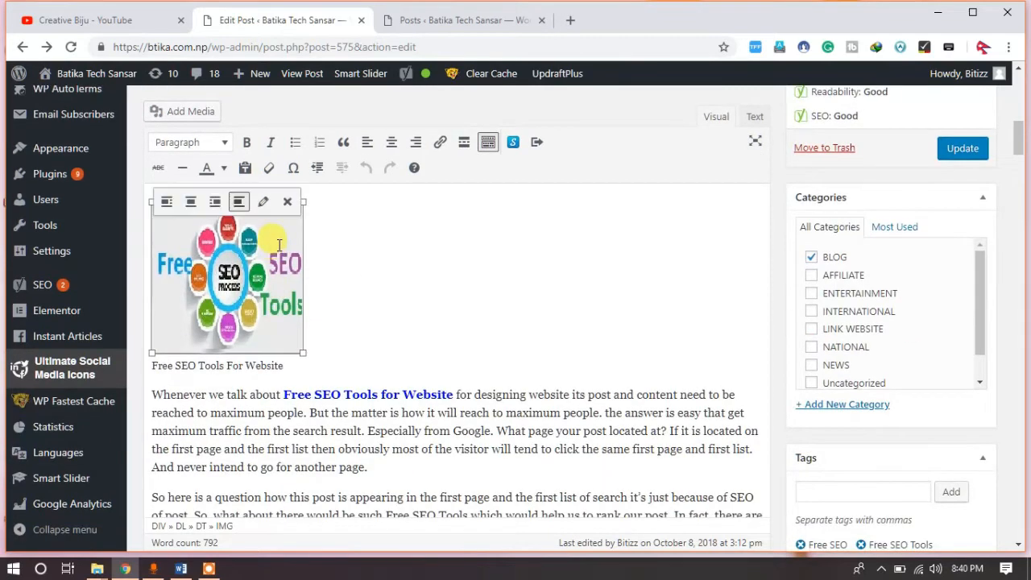
left_click(262, 202)
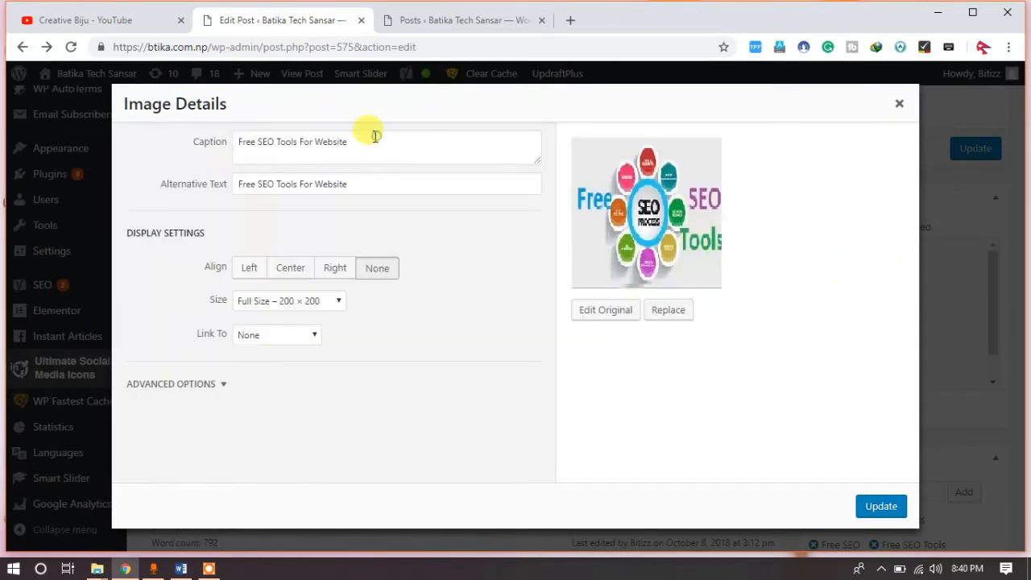
Step: Check the image's caption and alternative text for the keyword phrase, and close the image details
left_click(228, 142)
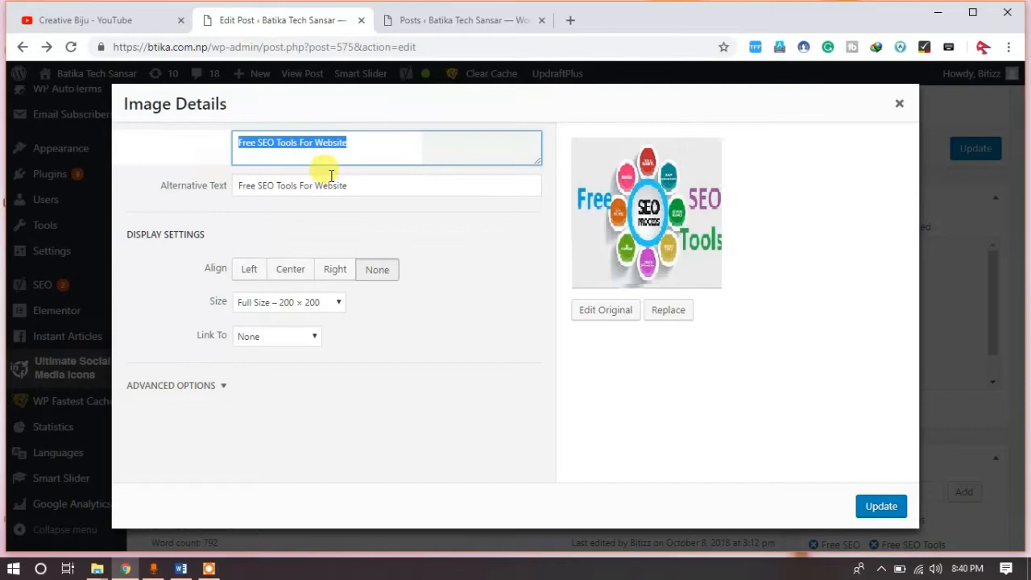
left_click_drag(361, 185, 240, 186)
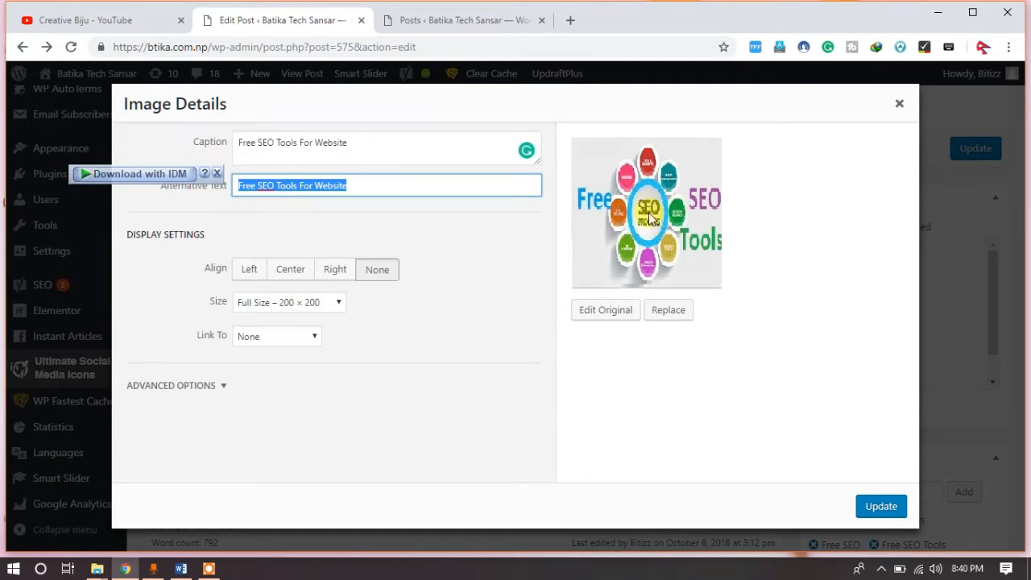
left_click(366, 185)
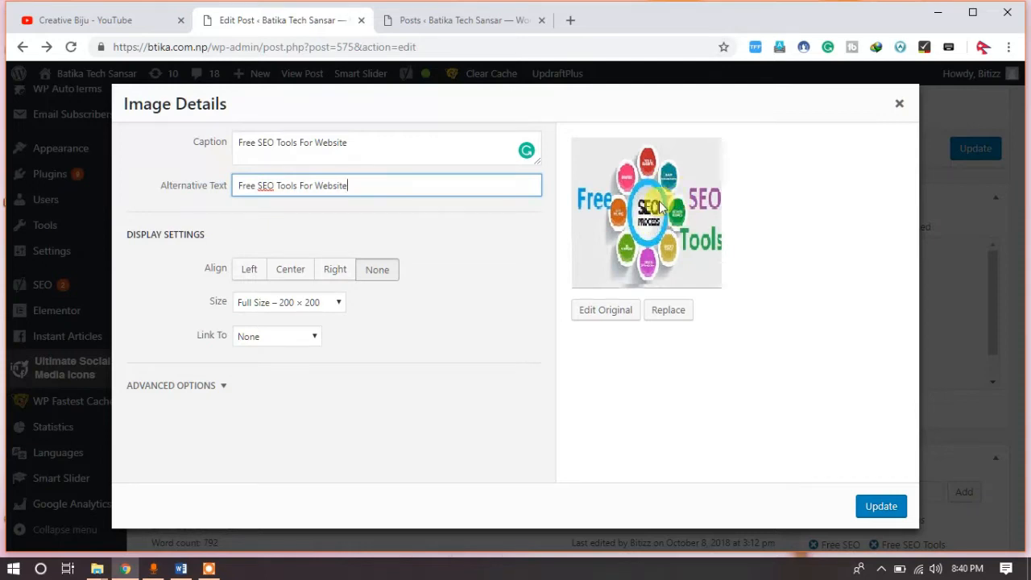
left_click_drag(356, 190, 236, 184)
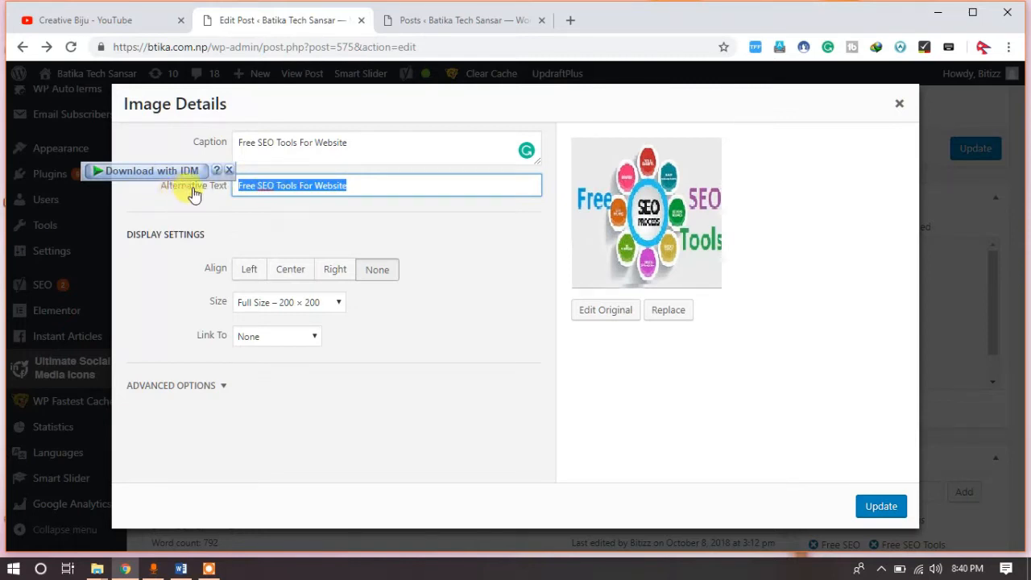
left_click(354, 184)
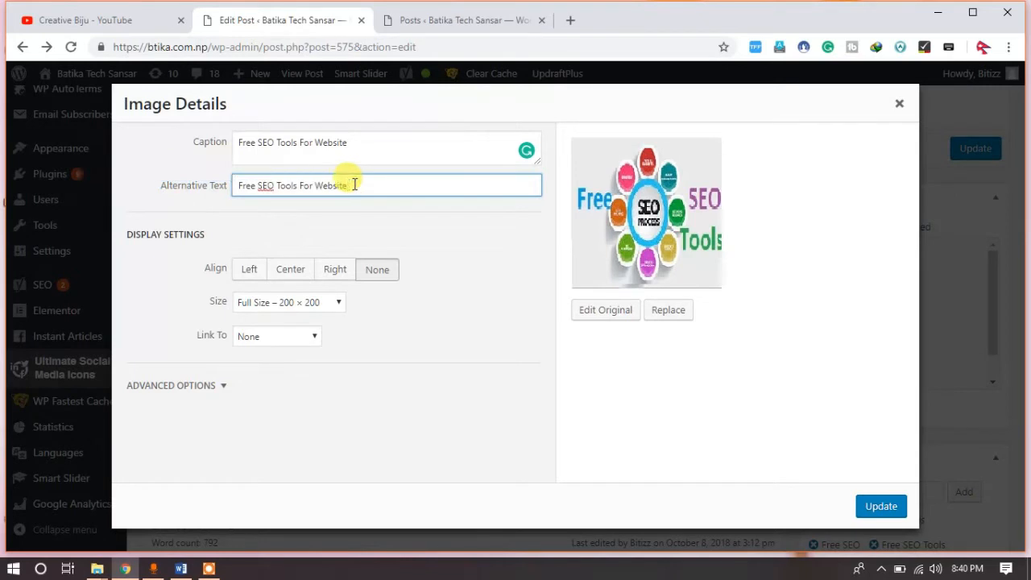
left_click_drag(354, 185, 203, 203)
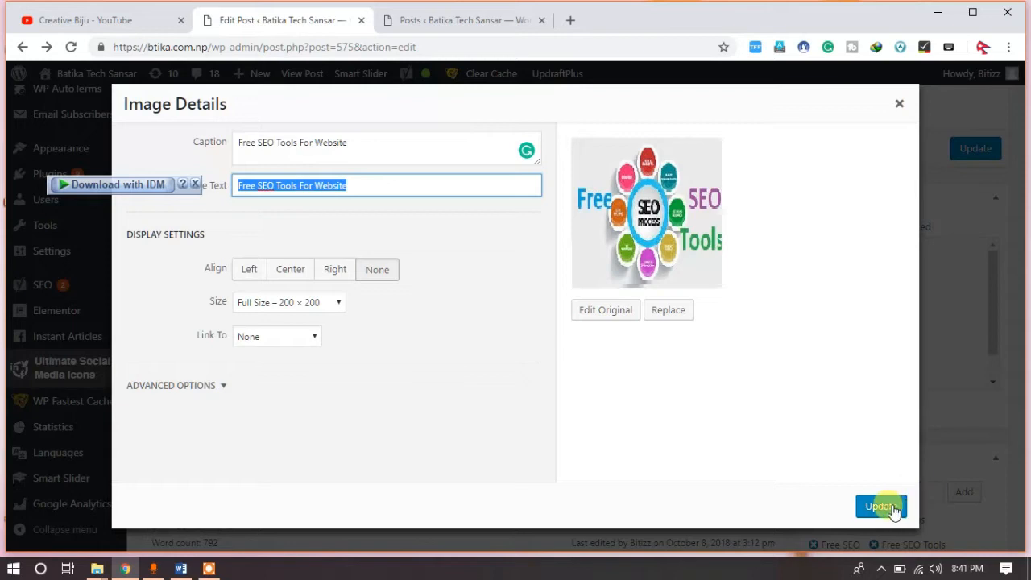
left_click(895, 105)
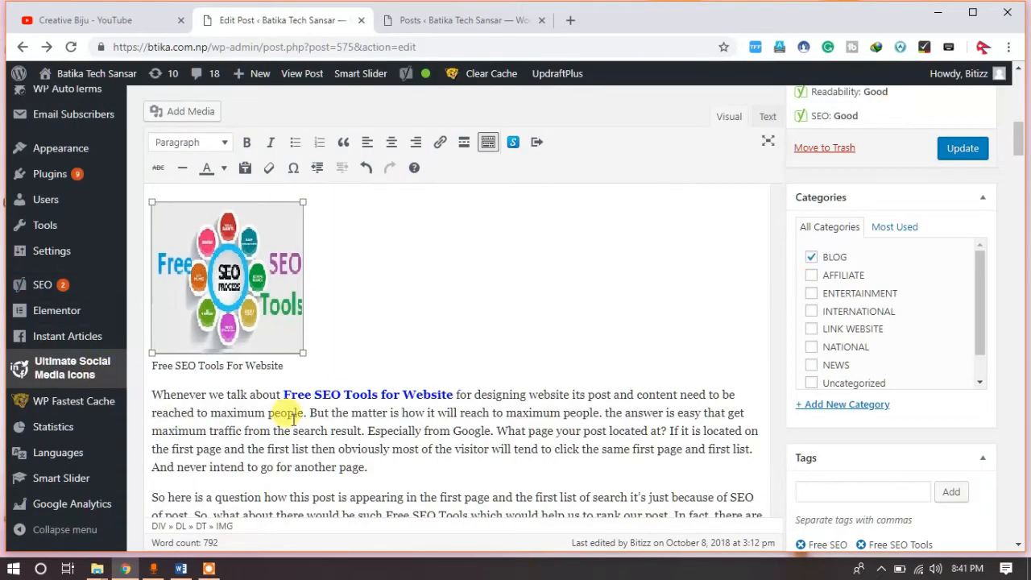
scroll(294, 419, "up", 5)
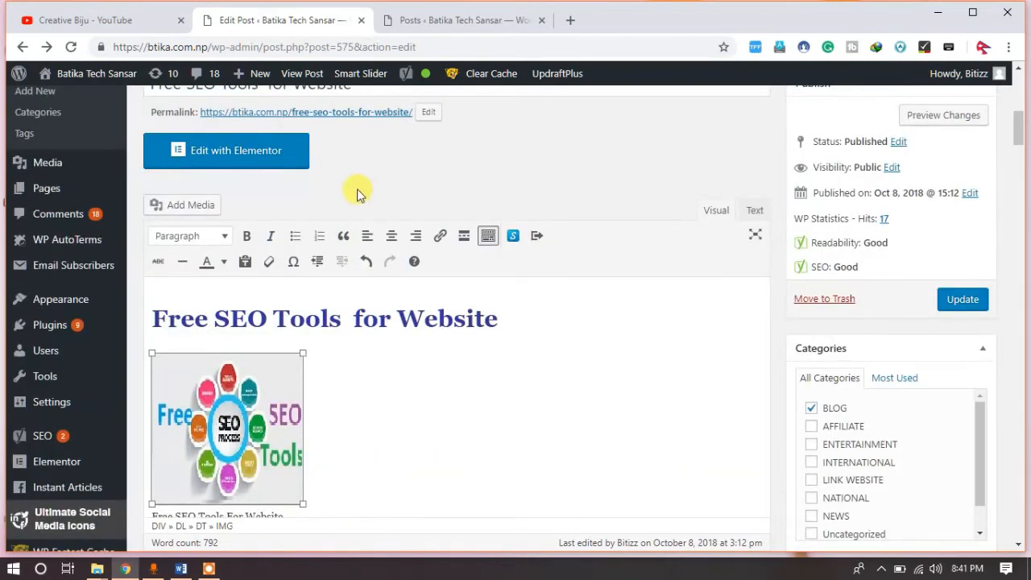
Step: Highlight the post title and the heading at the start of the body, comparing both for the same keyword phrase
scroll(359, 196, "up", 1)
left_click_drag(352, 158, 116, 152)
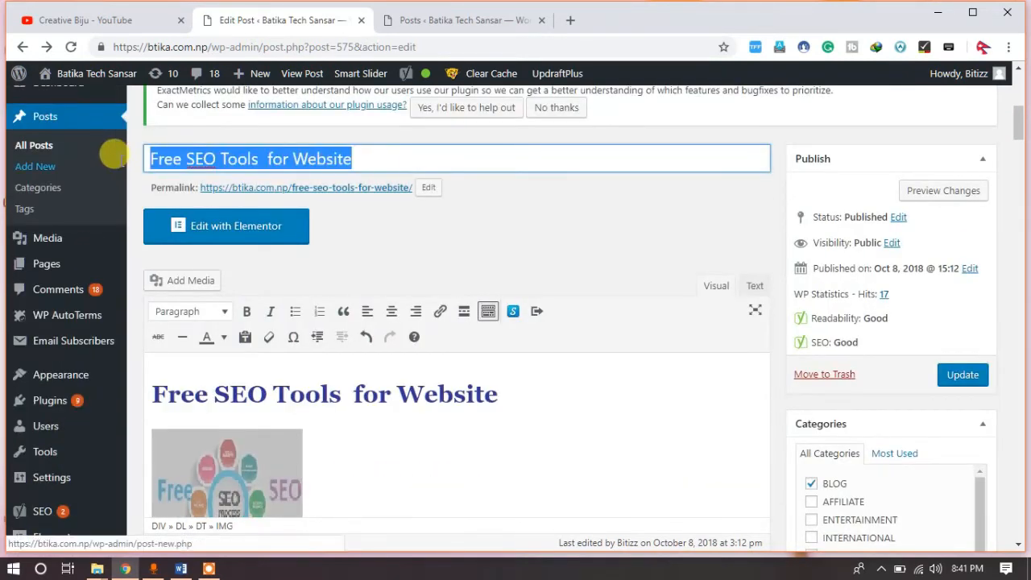
scroll(431, 471, "down", 3)
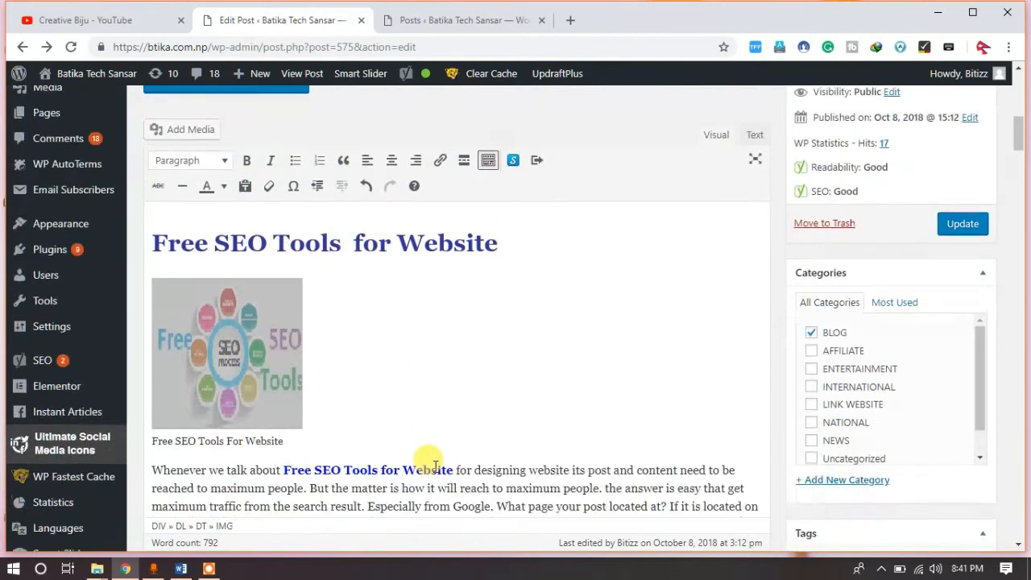
scroll(396, 433, "down", 2)
scroll(368, 376, "up", 2)
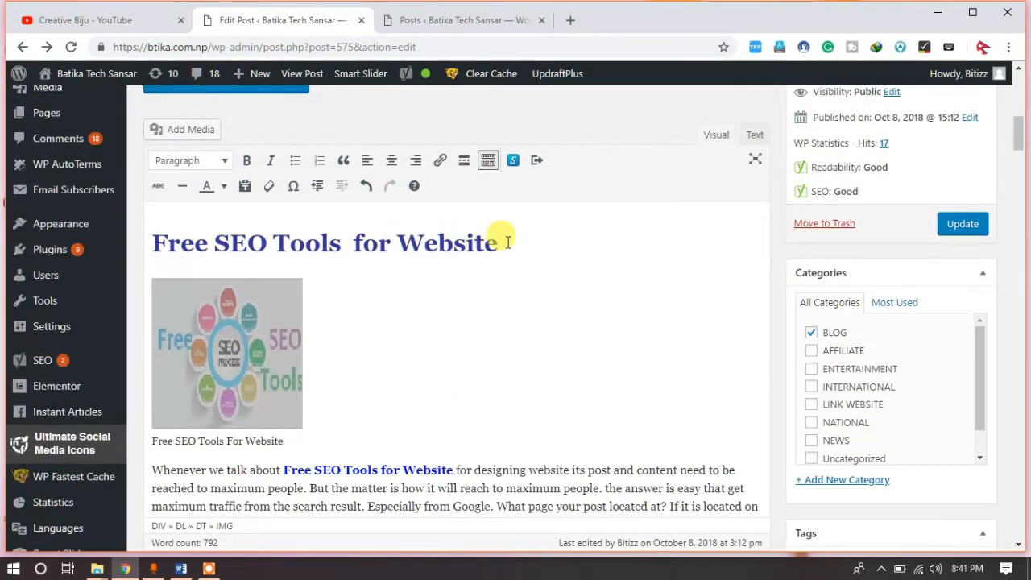
left_click_drag(498, 242, 152, 224)
scroll(386, 273, "up", 2)
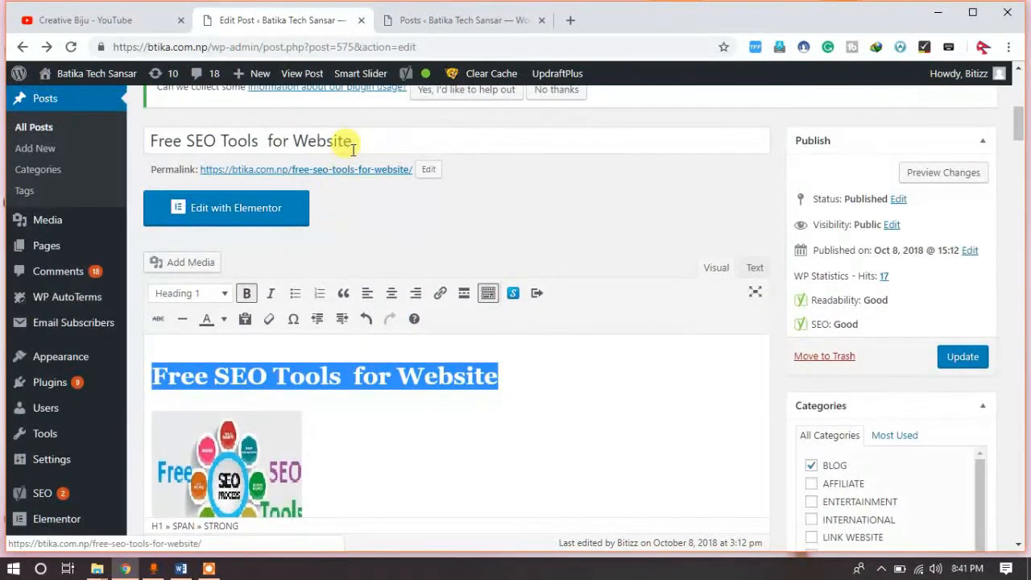
left_click(355, 145)
left_click(510, 384)
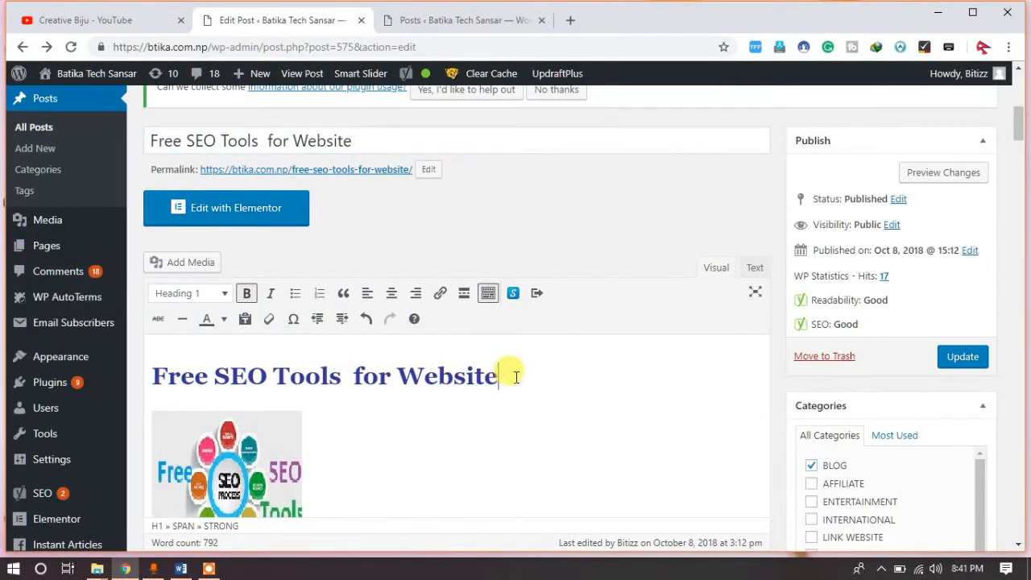
Step: Highlight the opening paragraph below the first image and its bold phrase "Free SEO Tools for Website" to check keyword use
scroll(527, 380, "down", 1)
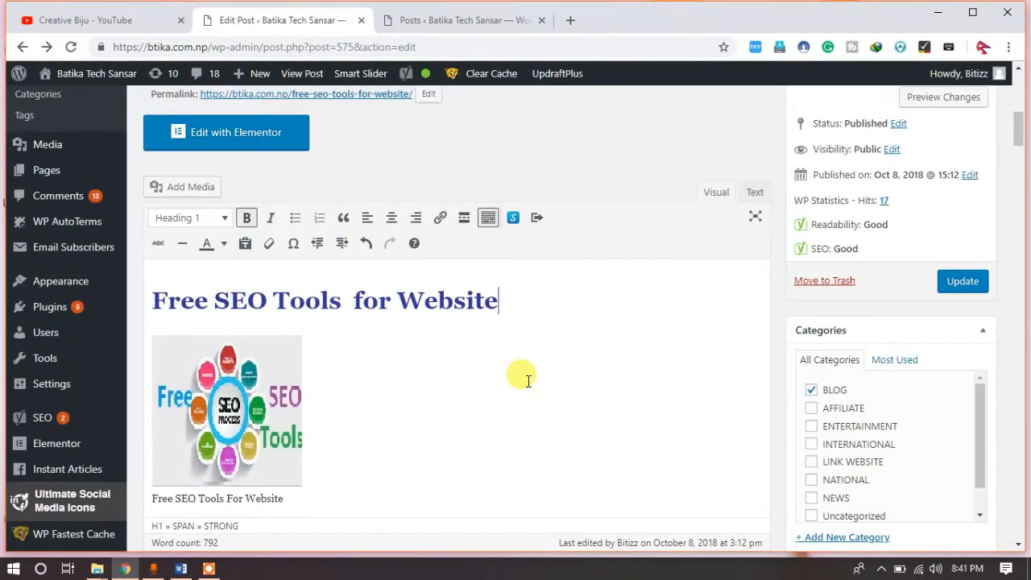
scroll(527, 380, "down", 1)
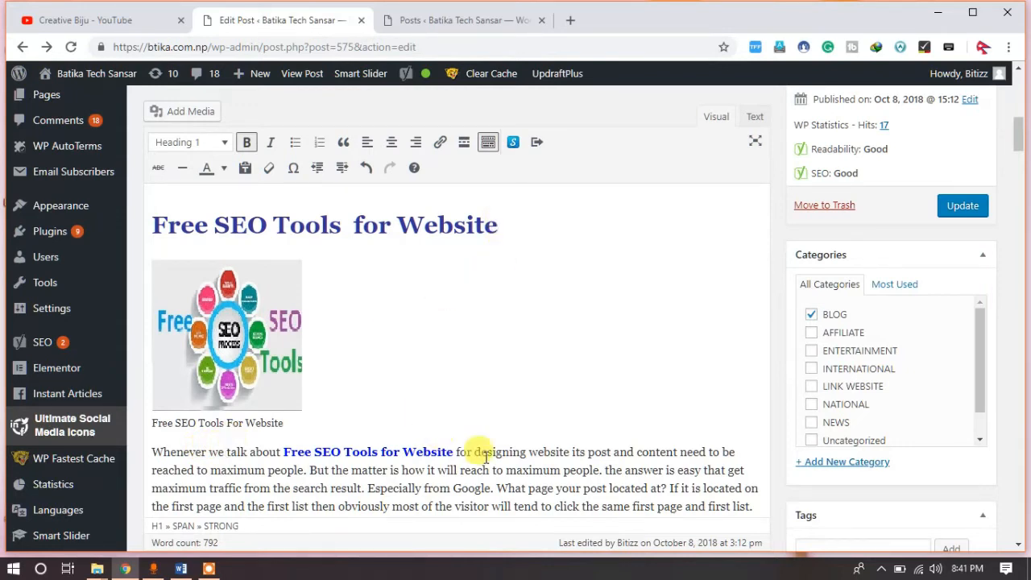
left_click_drag(153, 449, 393, 501)
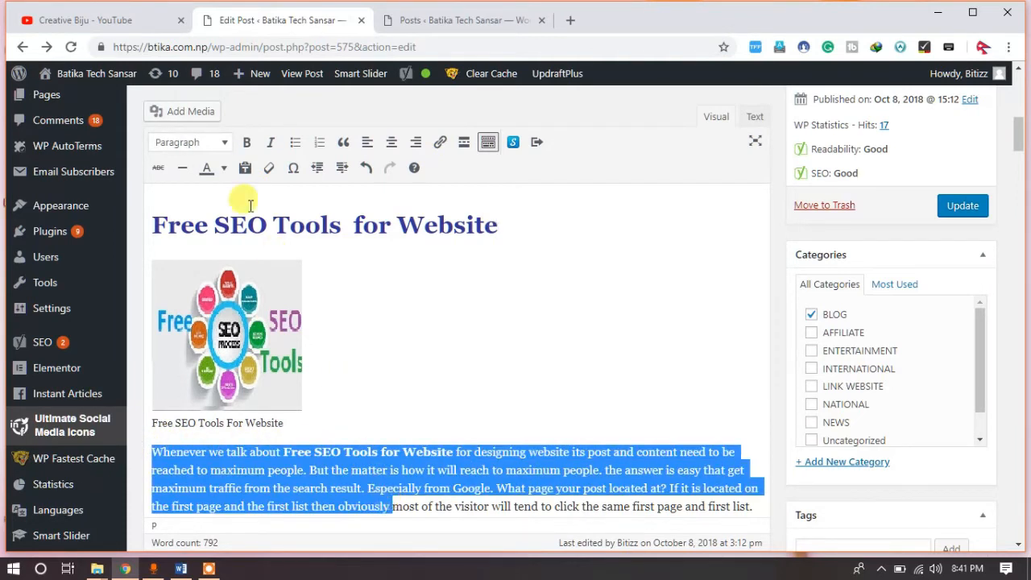
left_click(455, 451)
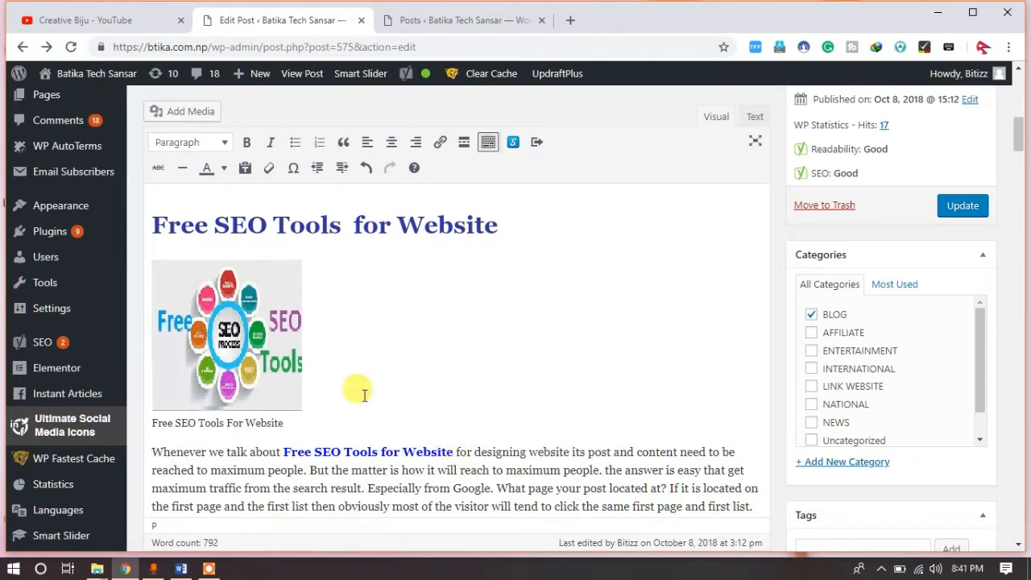
left_click_drag(455, 451, 285, 453)
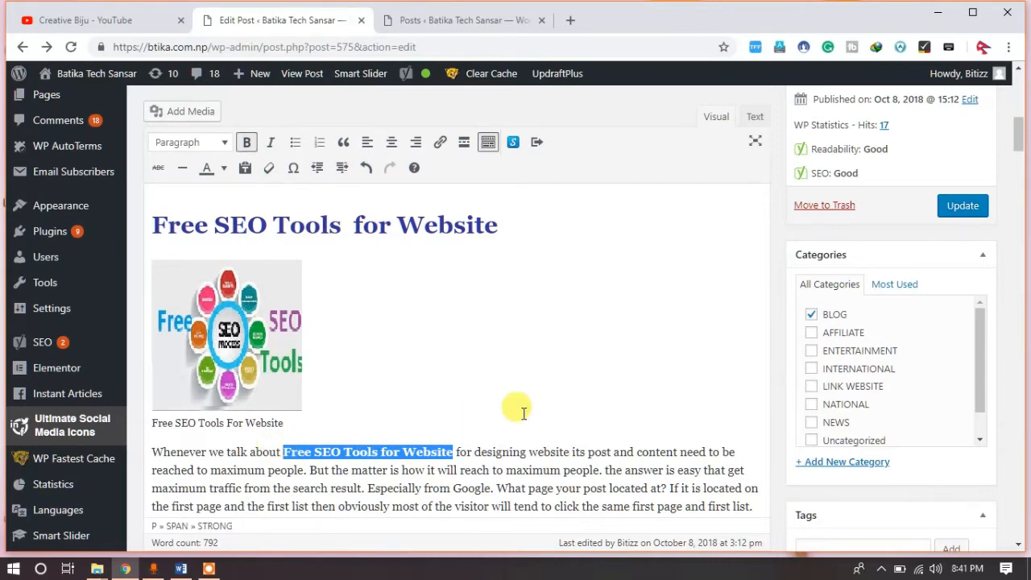
scroll(499, 406, "down", 1)
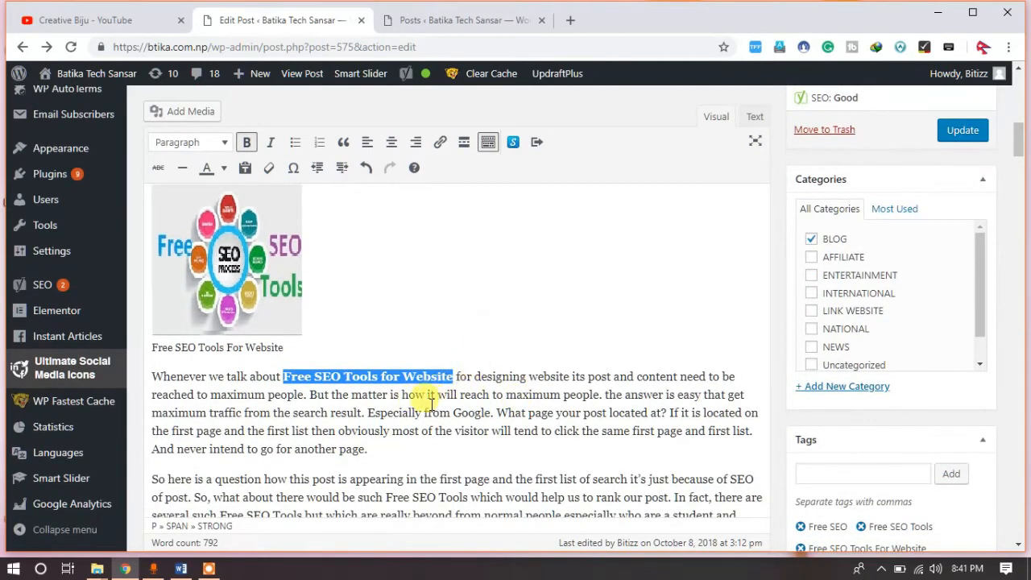
left_click(207, 392)
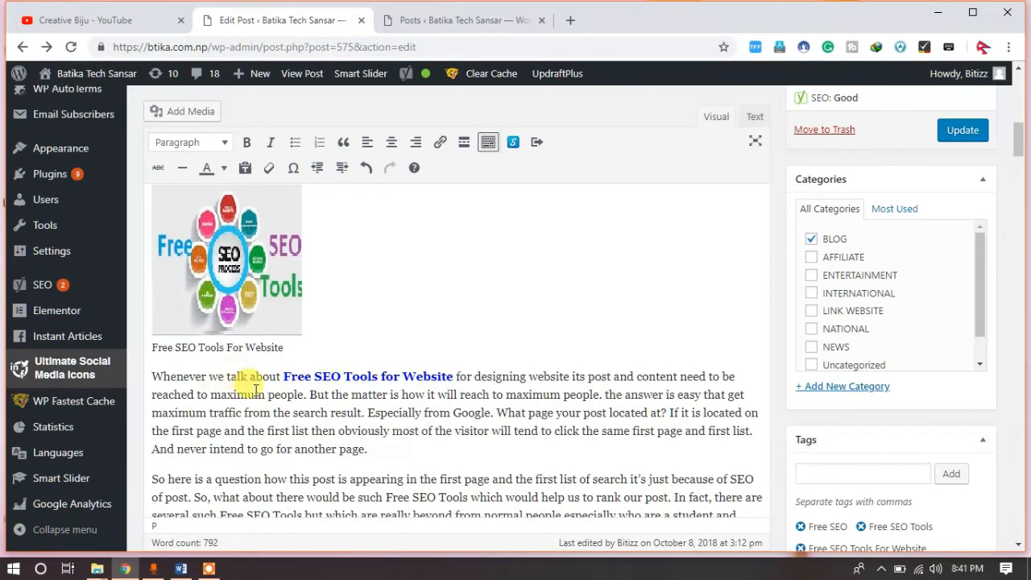
Step: Highlight the "Yoast Plugin – Free SEO Tools" and "Lxr Market Place" subheadings and check their heading levels
scroll(257, 390, "down", 2)
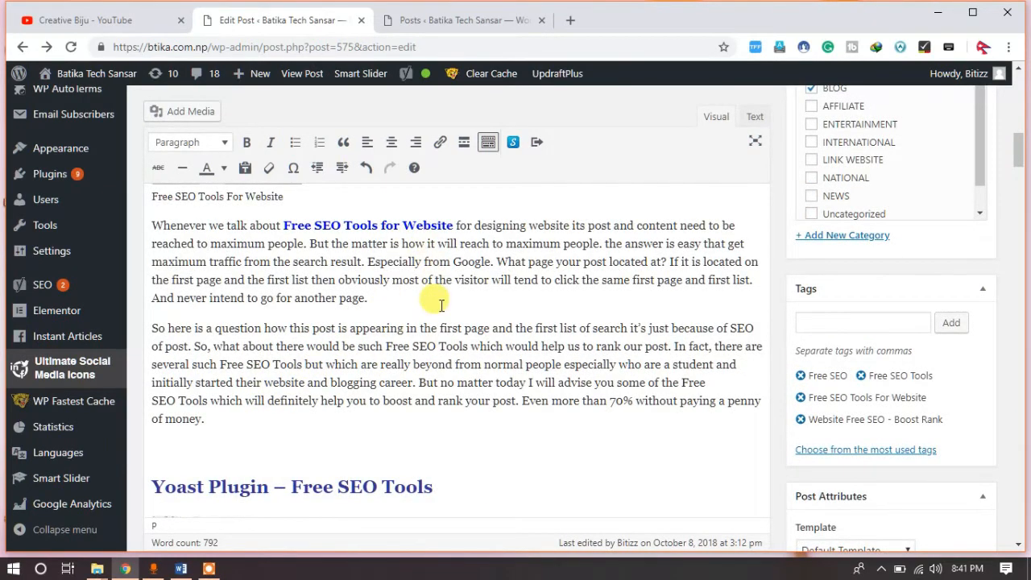
scroll(441, 312, "down", 1)
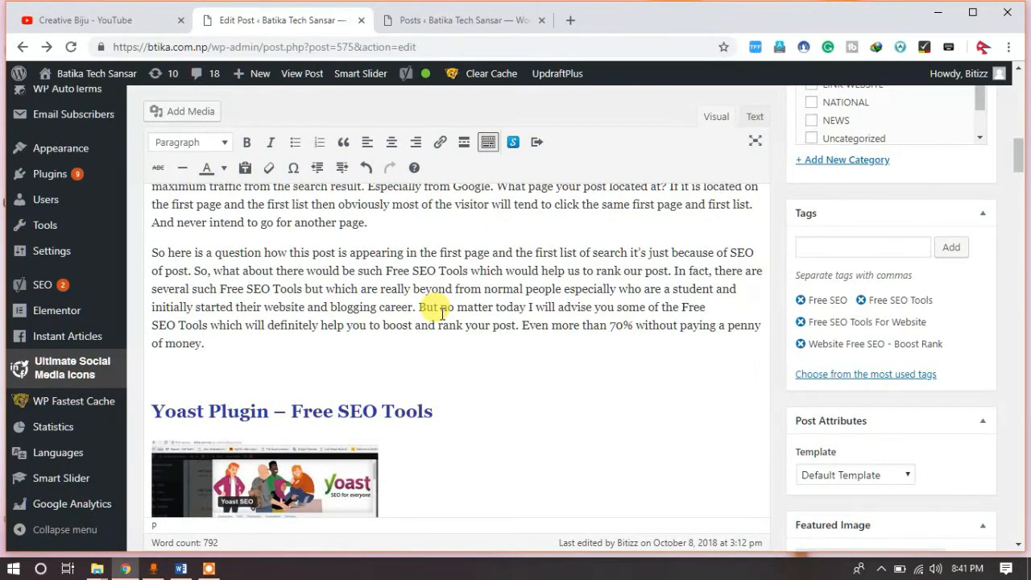
scroll(441, 314, "down", 2)
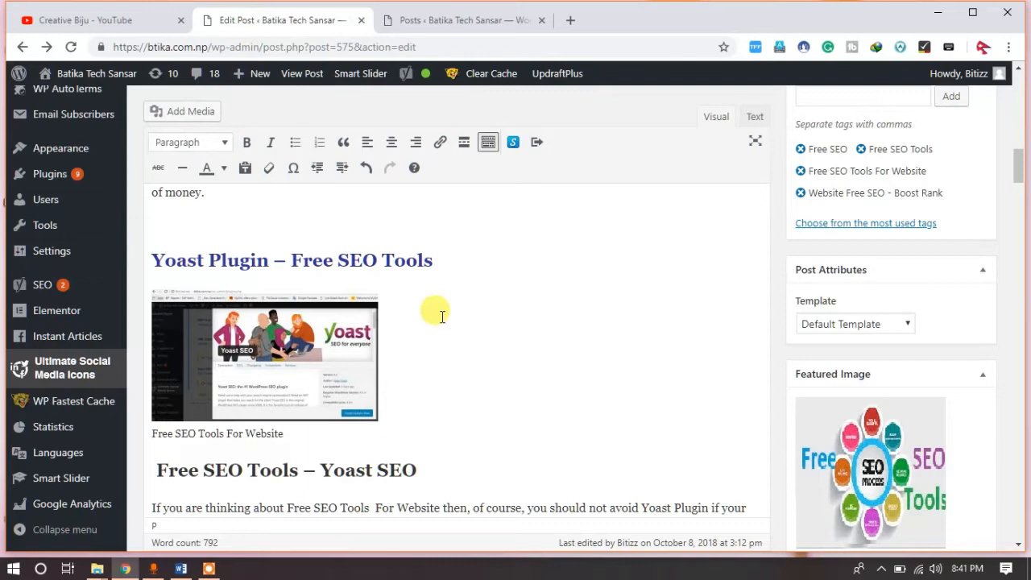
left_click_drag(433, 260, 145, 244)
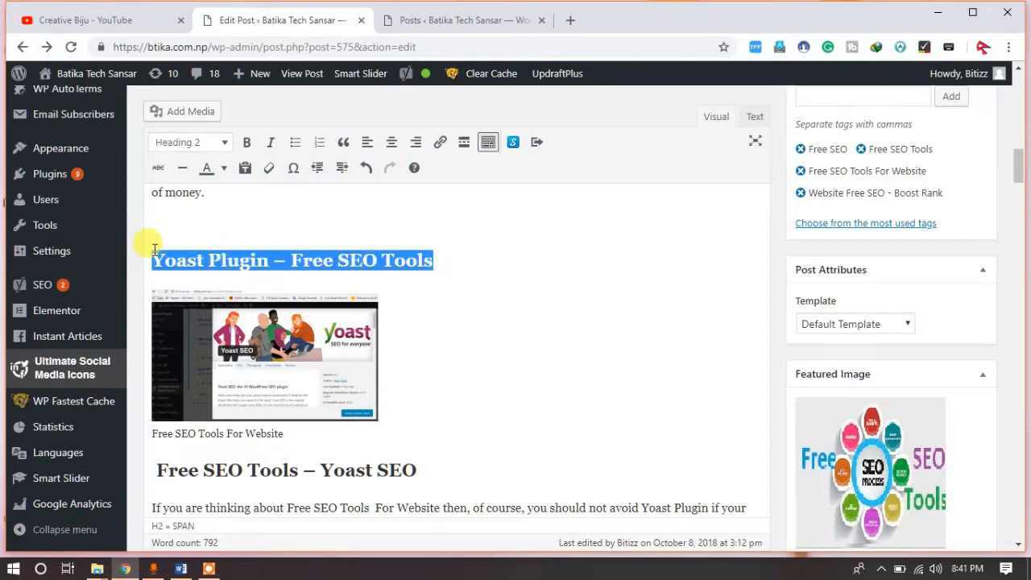
scroll(467, 415, "down", 2)
left_click(364, 322)
scroll(357, 386, "down", 1)
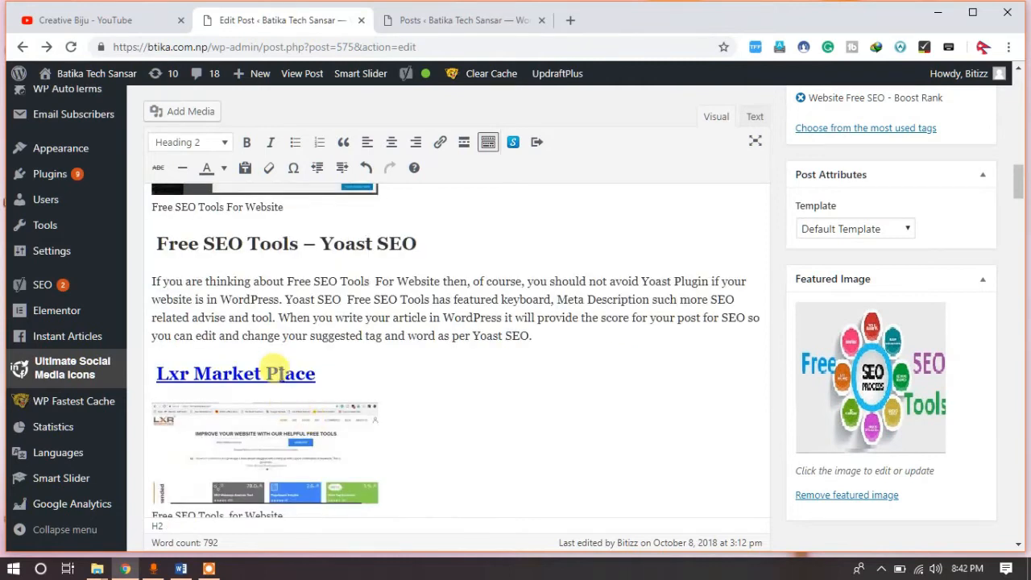
triple_click(279, 373)
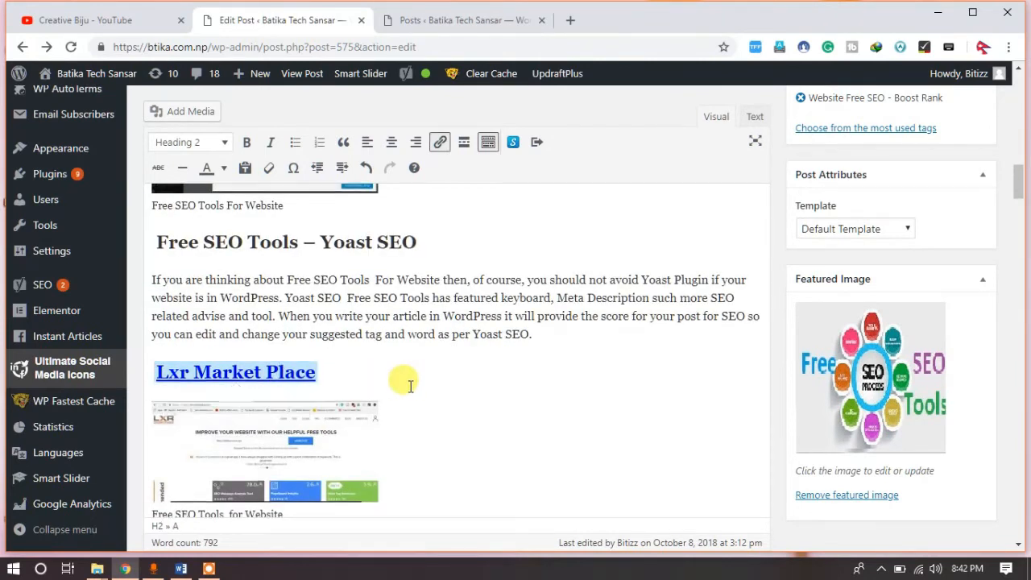
scroll(399, 385, "down", 1)
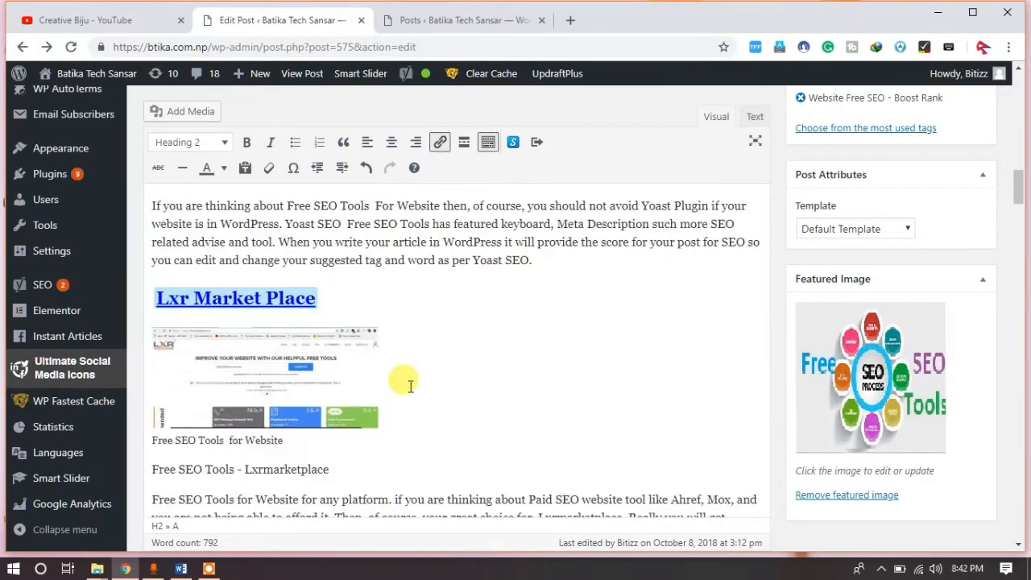
Step: Open the image details of the screenshot below "Lxr Market Place", check its alternative text, and close the details
left_click(298, 469)
scroll(408, 463, "down", 2)
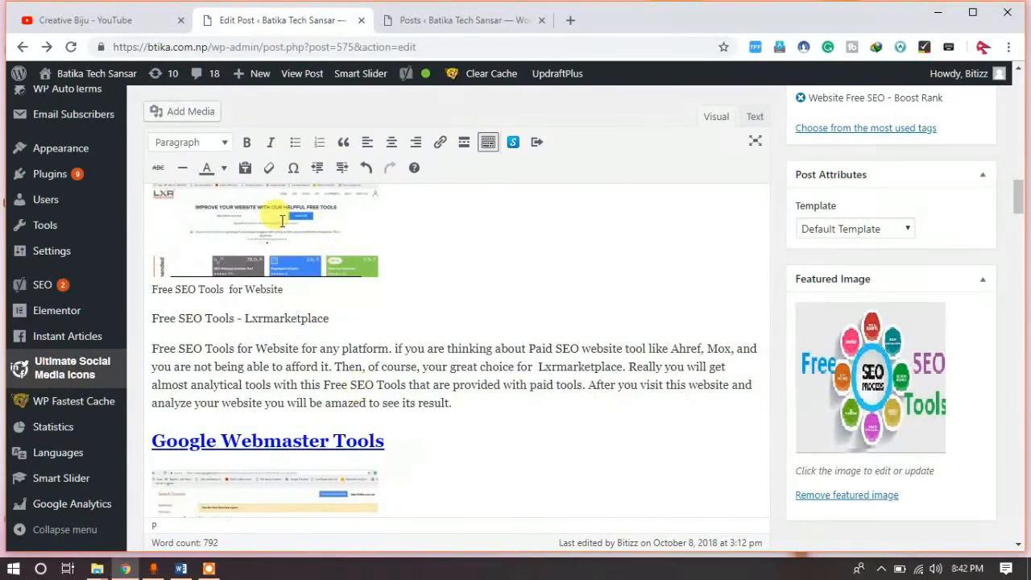
left_click(313, 231)
scroll(314, 234, "up", 2)
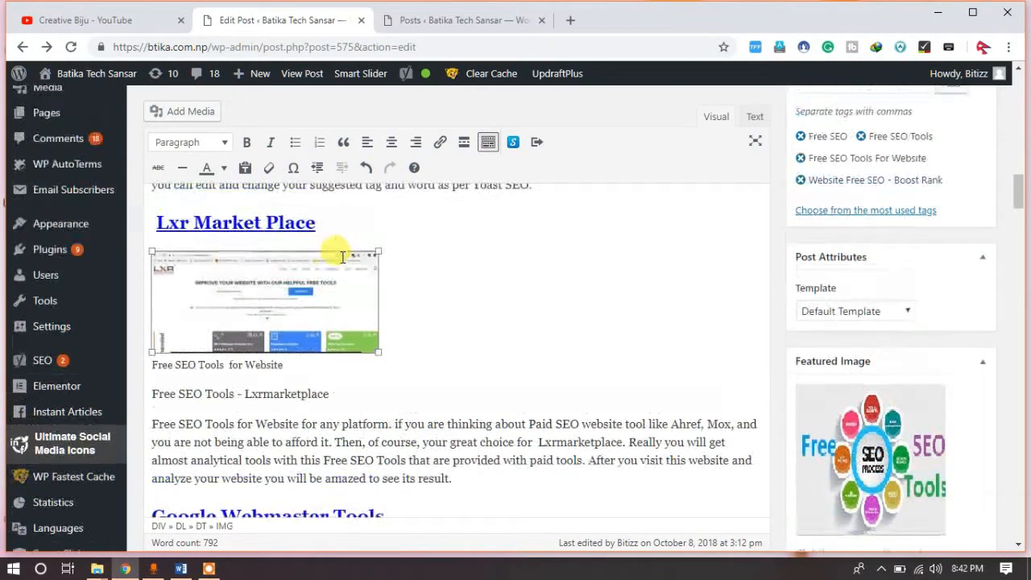
left_click(300, 304)
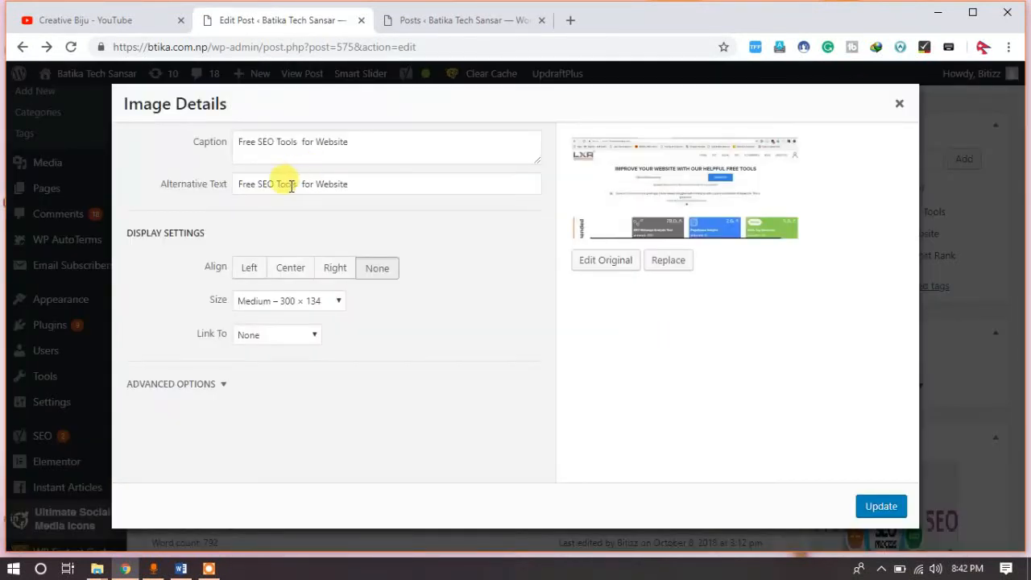
left_click(344, 185)
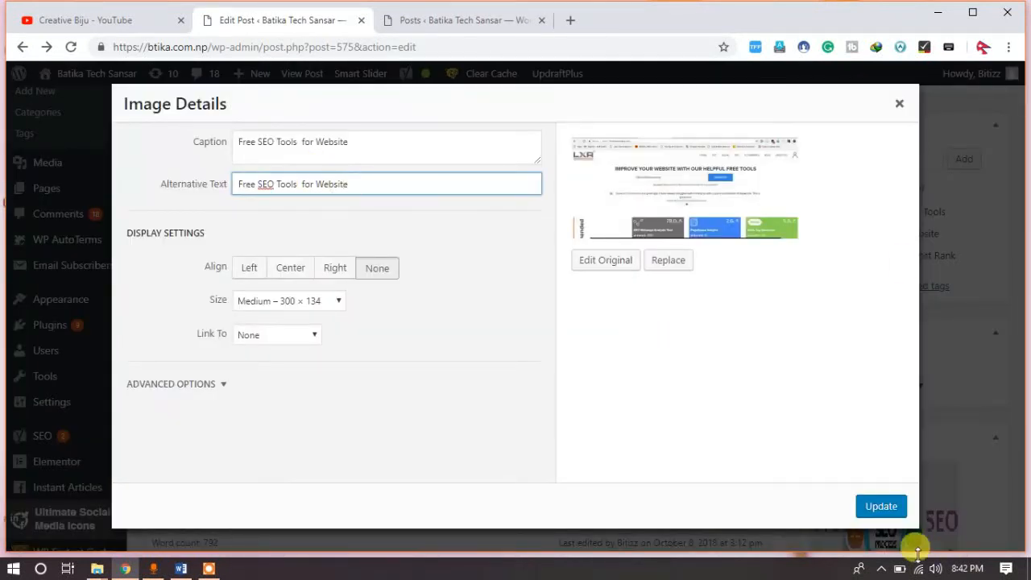
left_click(898, 104)
Step: Inspect the link targets of "How to Delete Sitemap from Google Search Console" and "How To Create Menus On WordPress" under More Post
scroll(439, 435, "down", 2)
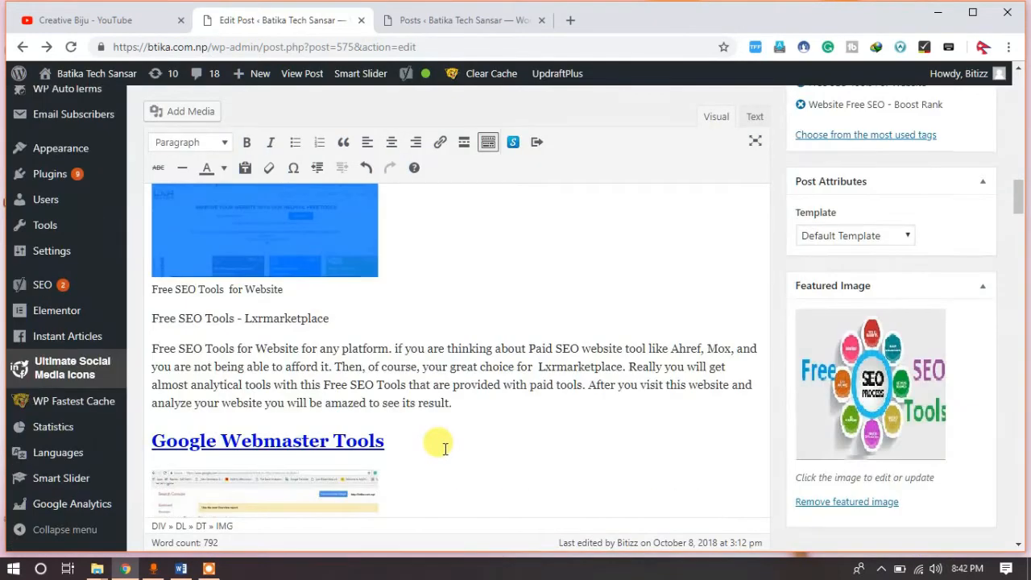
scroll(443, 443, "down", 7)
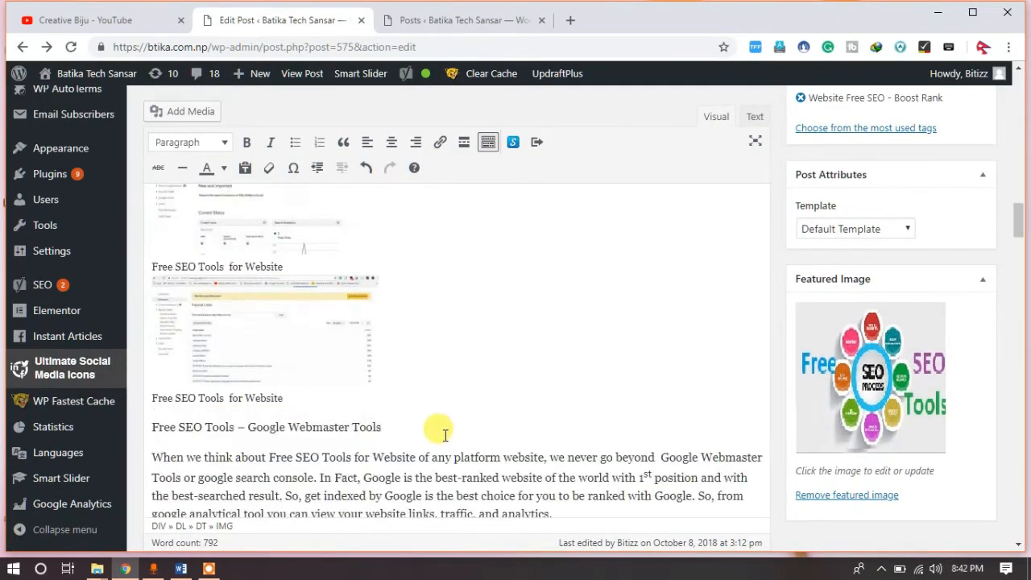
scroll(426, 422, "down", 6)
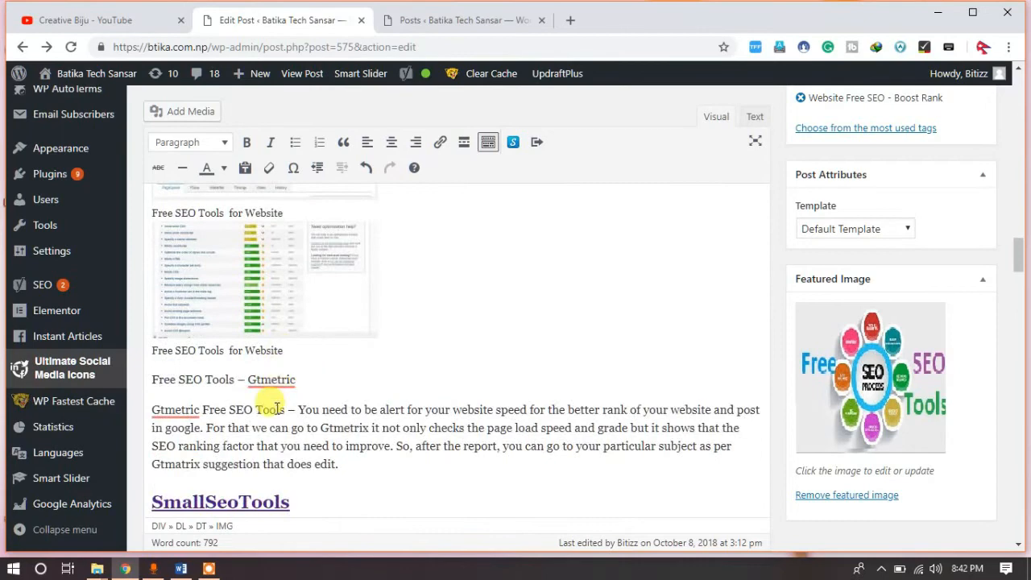
scroll(274, 407, "down", 1)
scroll(291, 408, "down", 8)
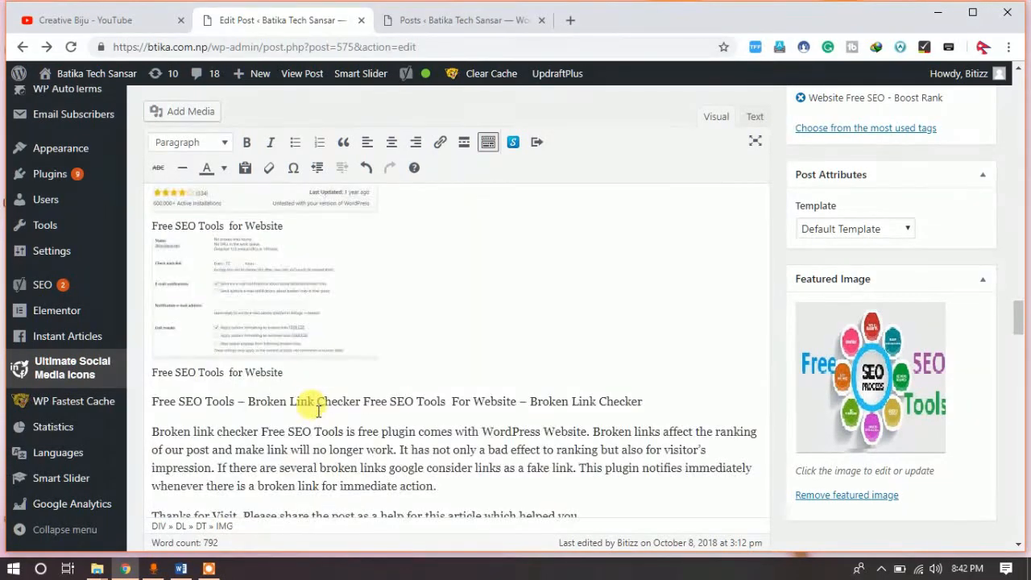
scroll(326, 410, "down", 6)
scroll(338, 411, "up", 5)
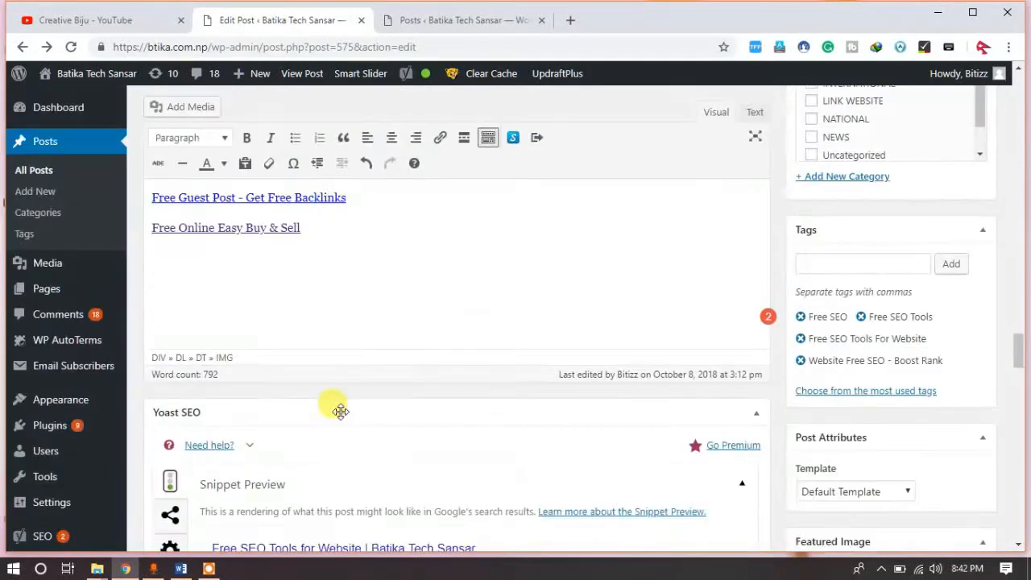
scroll(338, 346, "up", 3)
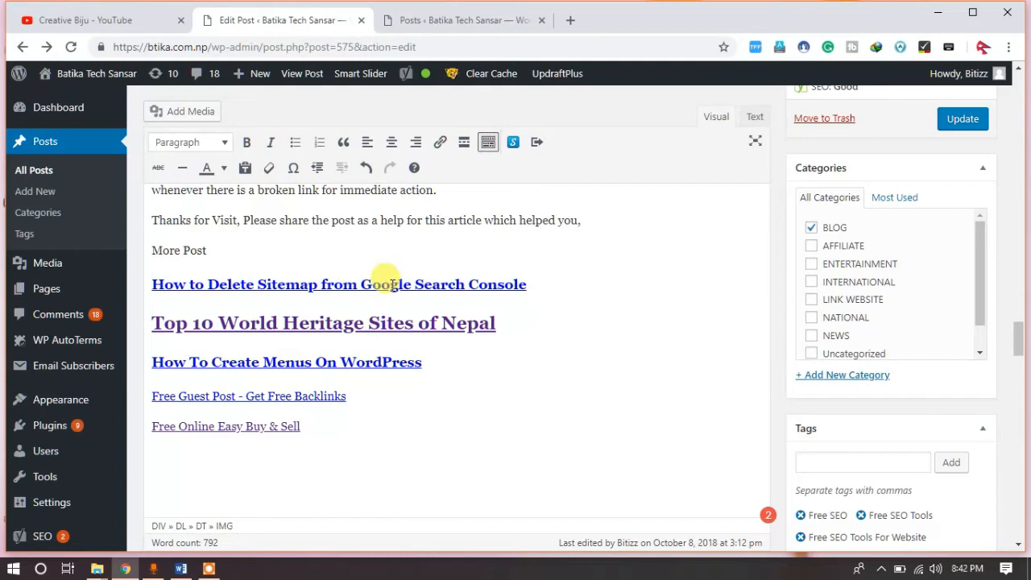
triple_click(392, 284)
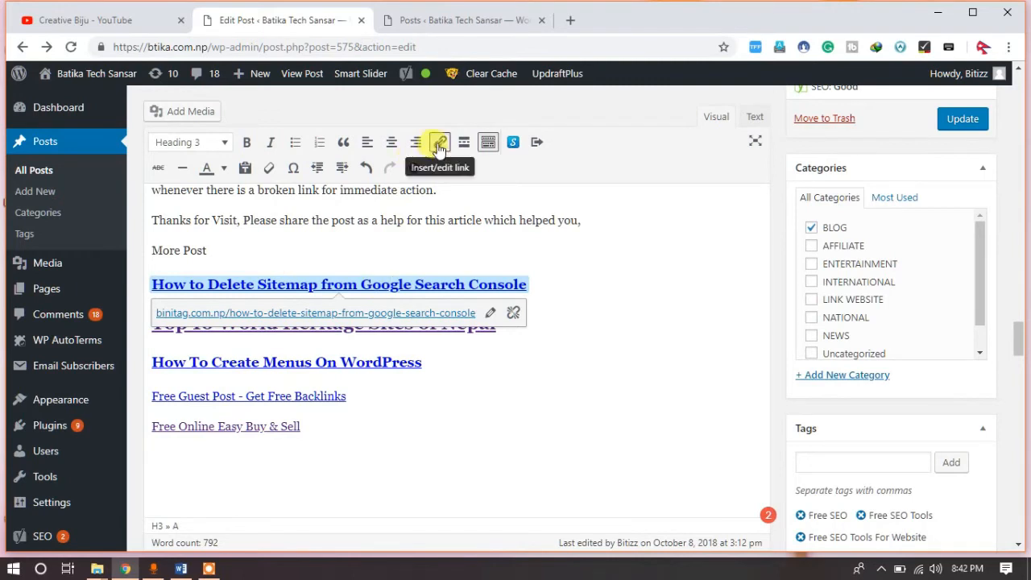
left_click(295, 362)
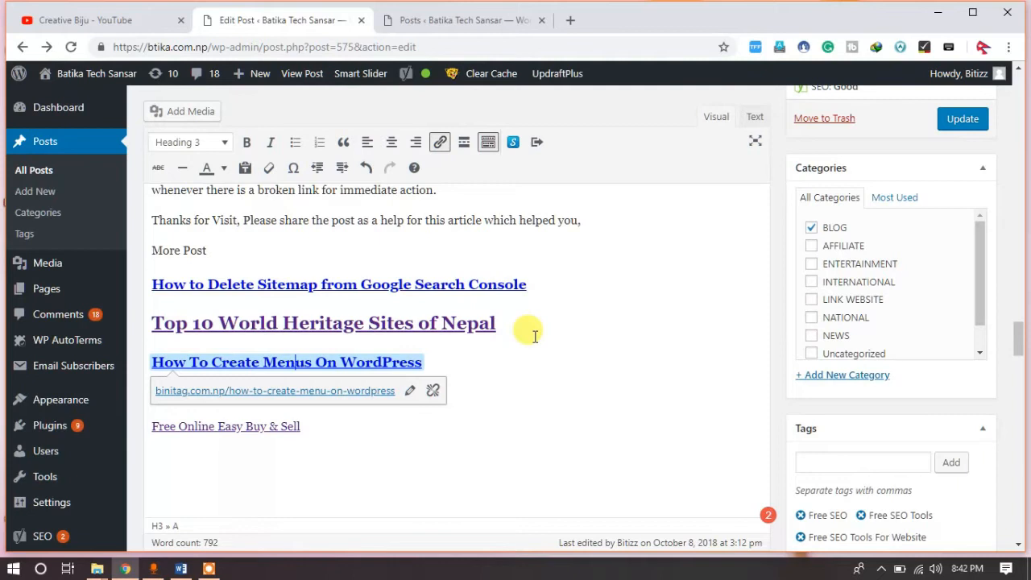
Step: Examine the Yoast SEO section below the post, including its snippet preview, readability analysis and focus keyword
scroll(500, 378, "up", 1)
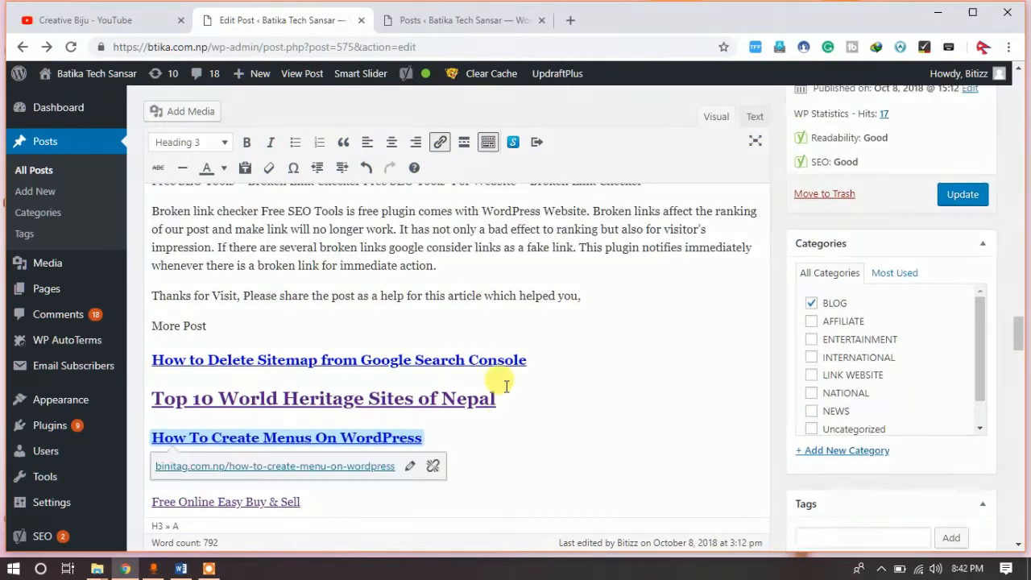
scroll(500, 382, "down", 5)
scroll(506, 392, "down", 1)
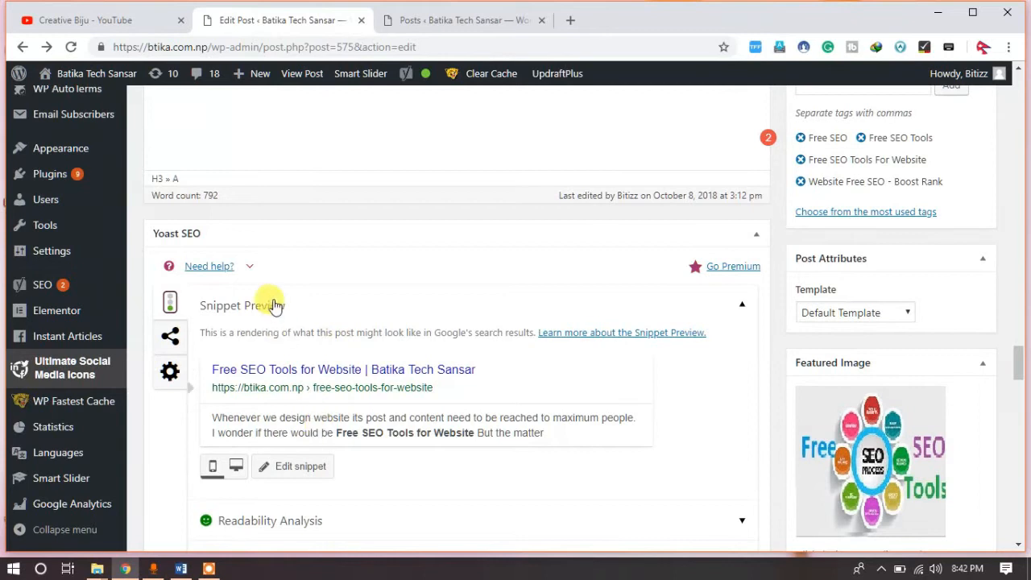
scroll(337, 334, "down", 1)
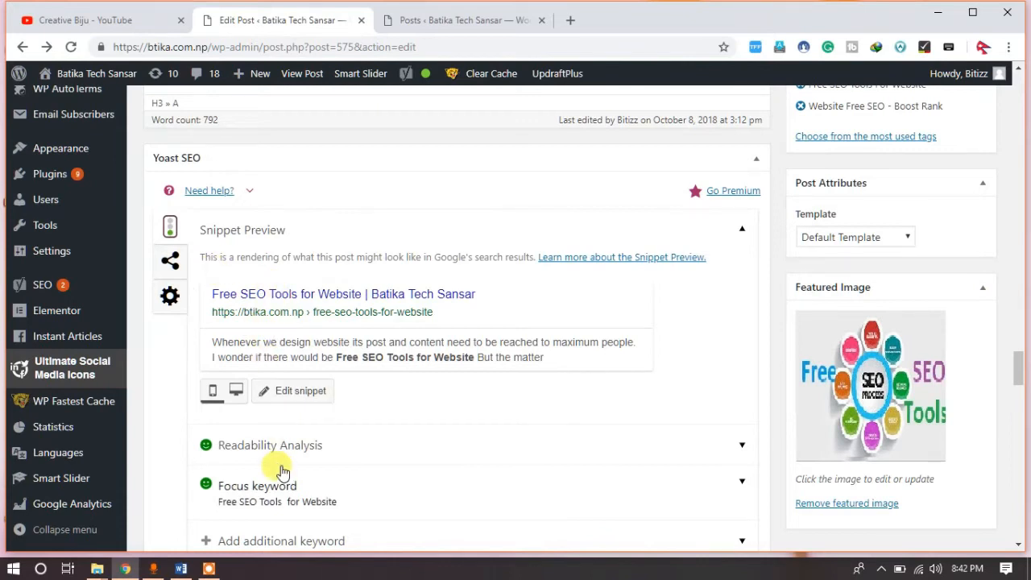
scroll(272, 467, "down", 1)
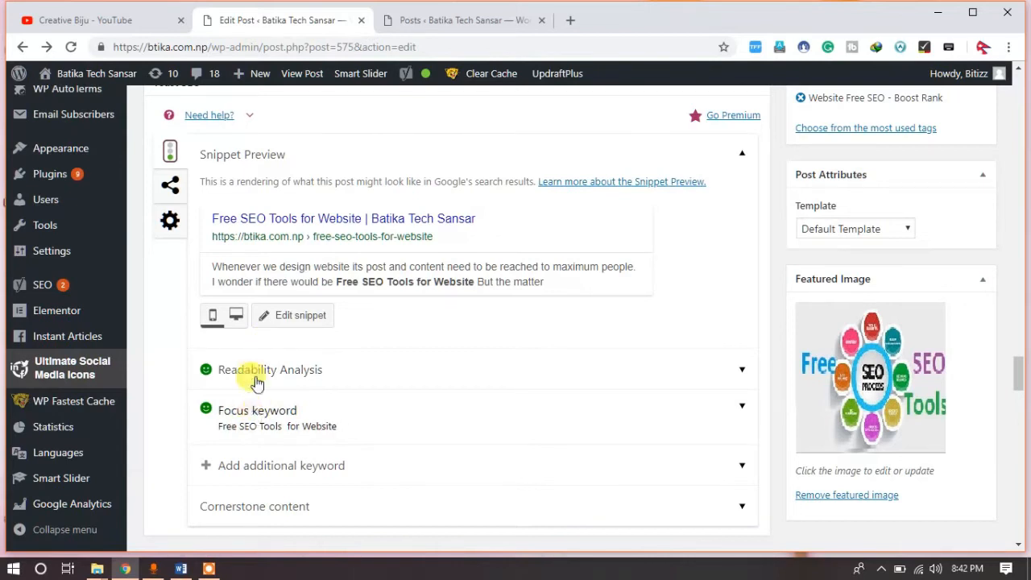
Step: Expand the Focus keyword section and highlight the keyword "Free SEO Tools for Website" in its field
left_click(280, 431)
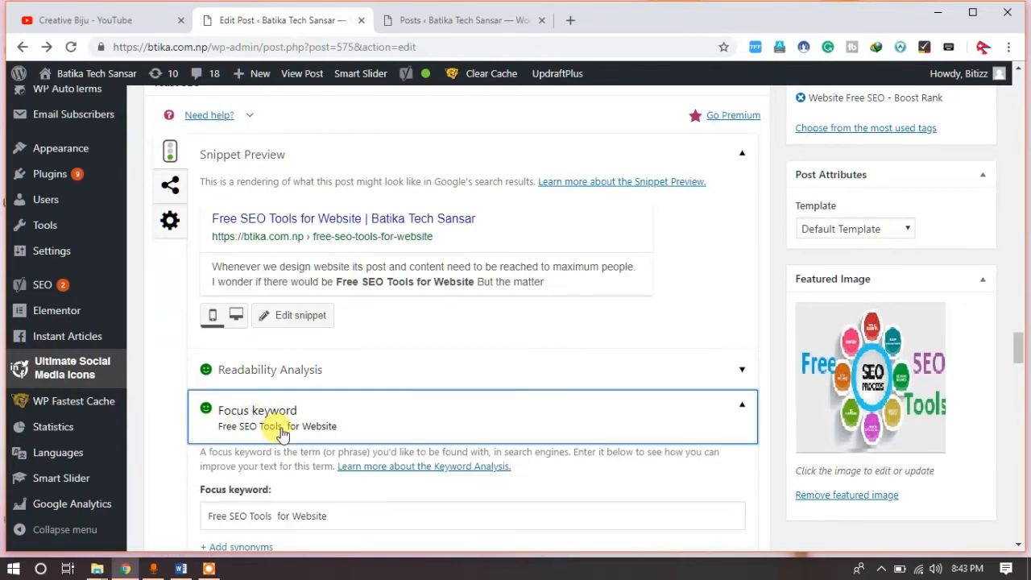
scroll(283, 433, "down", 2)
left_click_drag(332, 365, 203, 365)
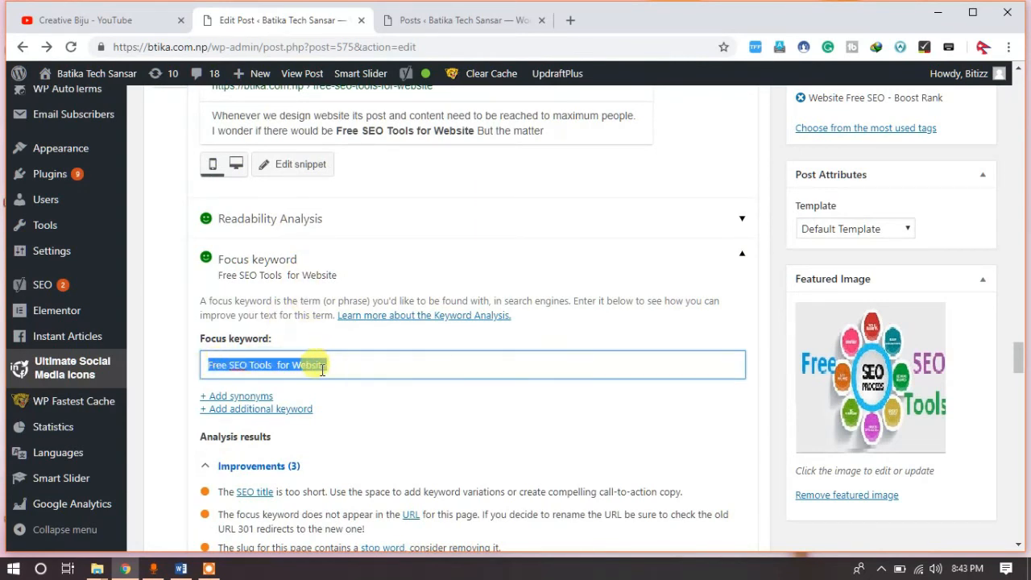
Step: Examine the focus keyword analysis results under Improvements, Considerations and Good results
scroll(322, 372, "down", 1)
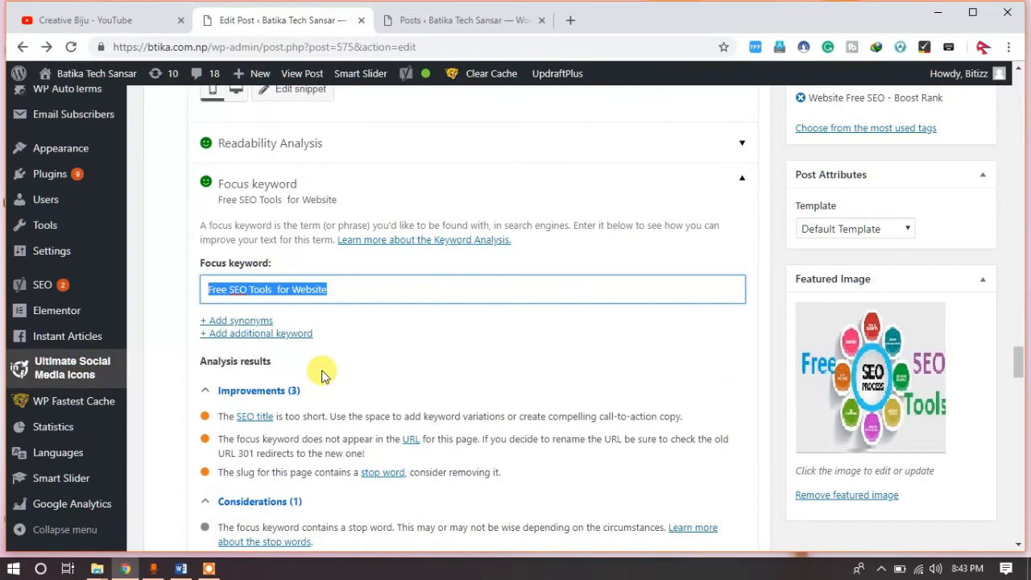
scroll(322, 374, "down", 2)
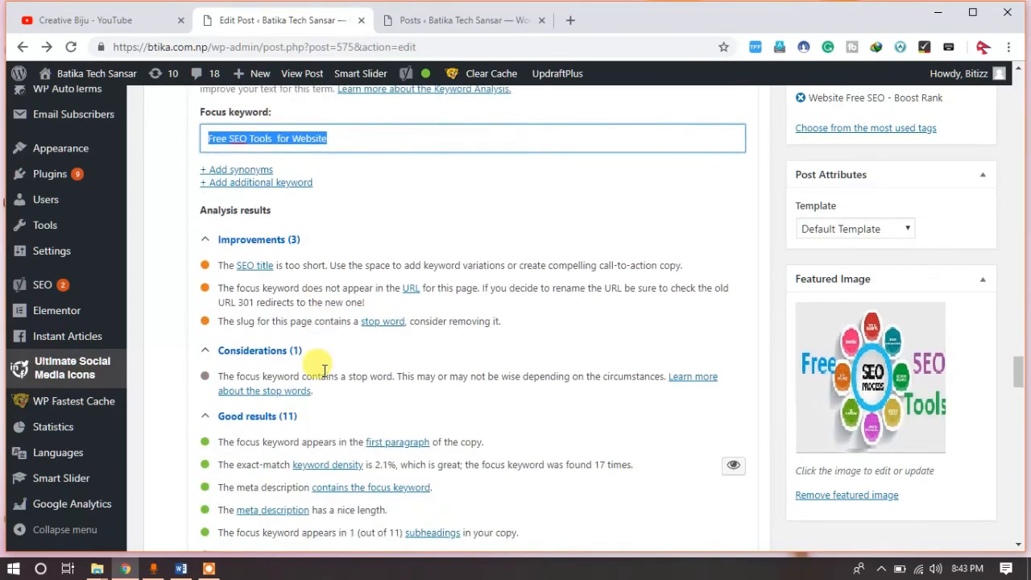
scroll(278, 423, "down", 1)
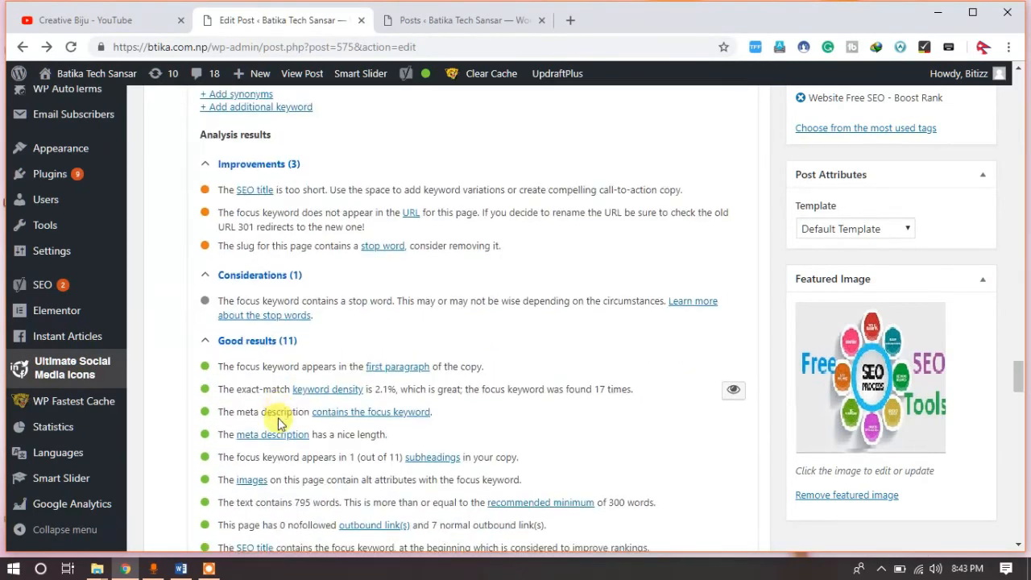
scroll(209, 482, "down", 2)
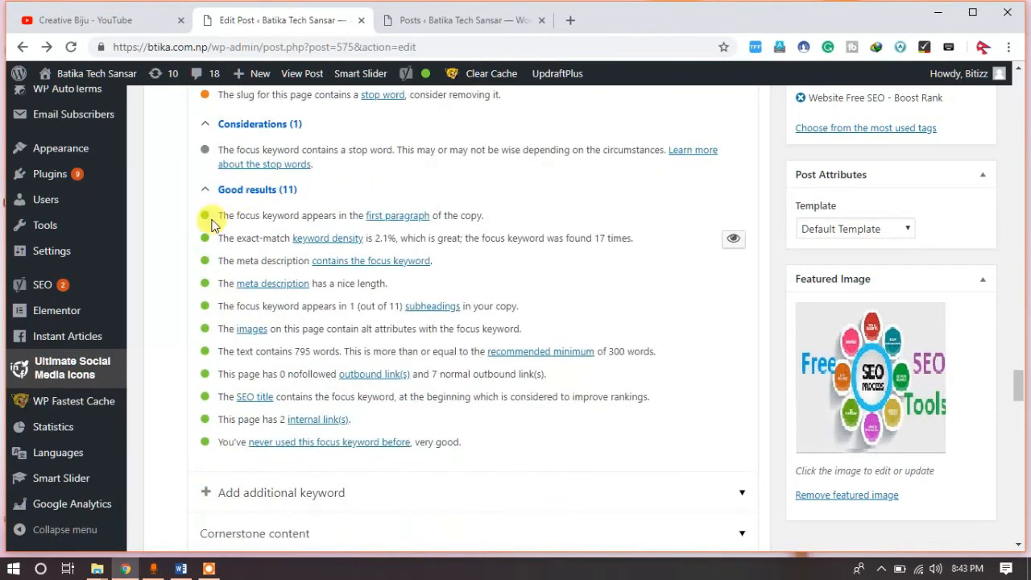
scroll(205, 400, "up", 1)
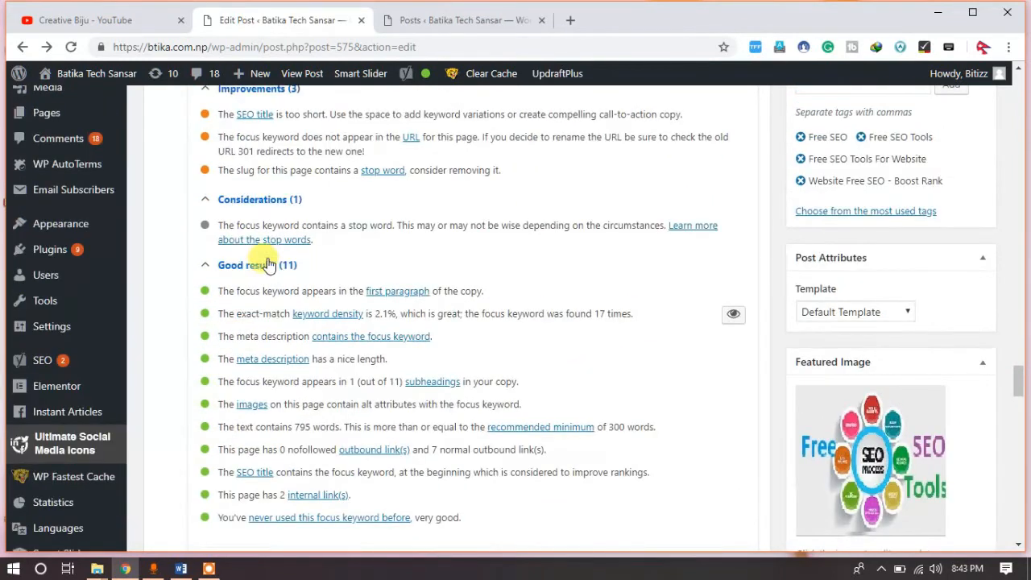
scroll(344, 280, "up", 1)
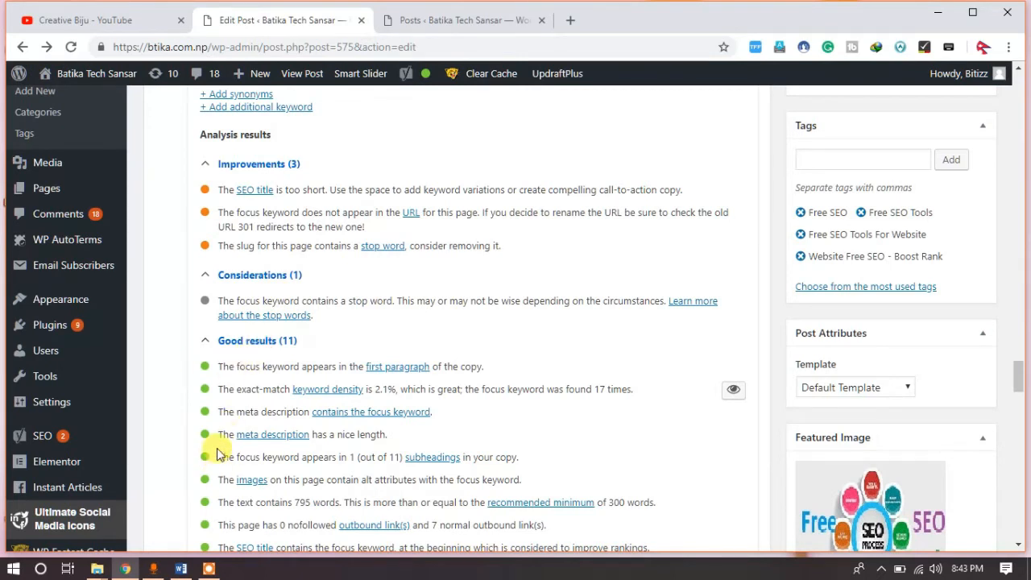
scroll(222, 442, "up", 1)
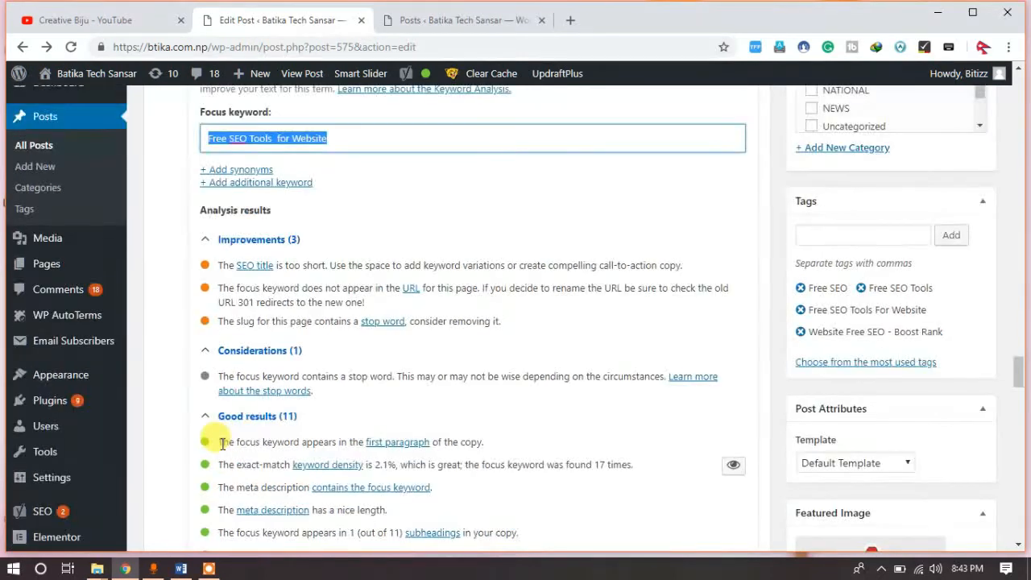
Step: Highlight the focus keyword text again while reviewing the suggested improvements, and clear the selection
mouse_move(405, 73)
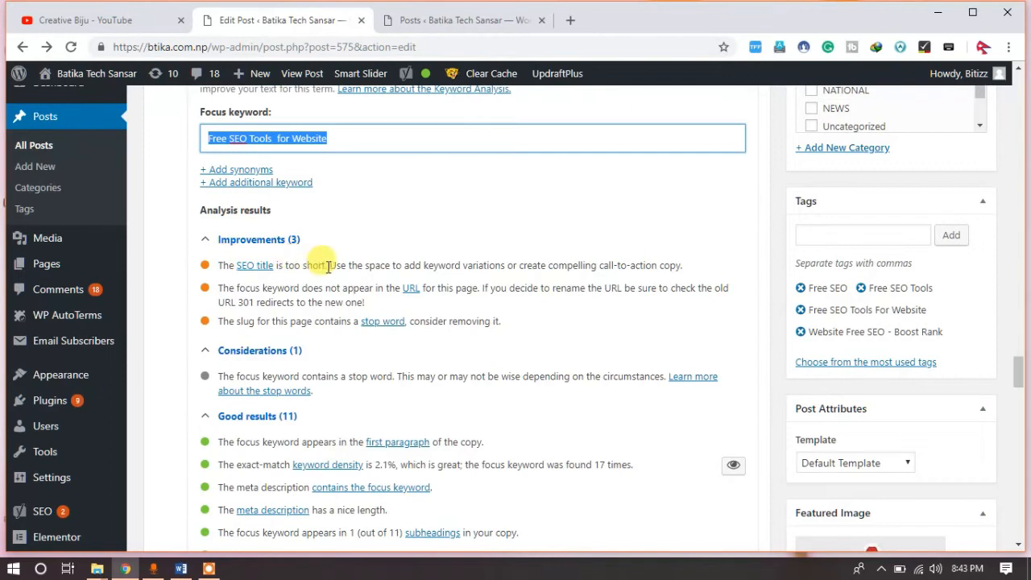
left_click(327, 139)
left_click(374, 133)
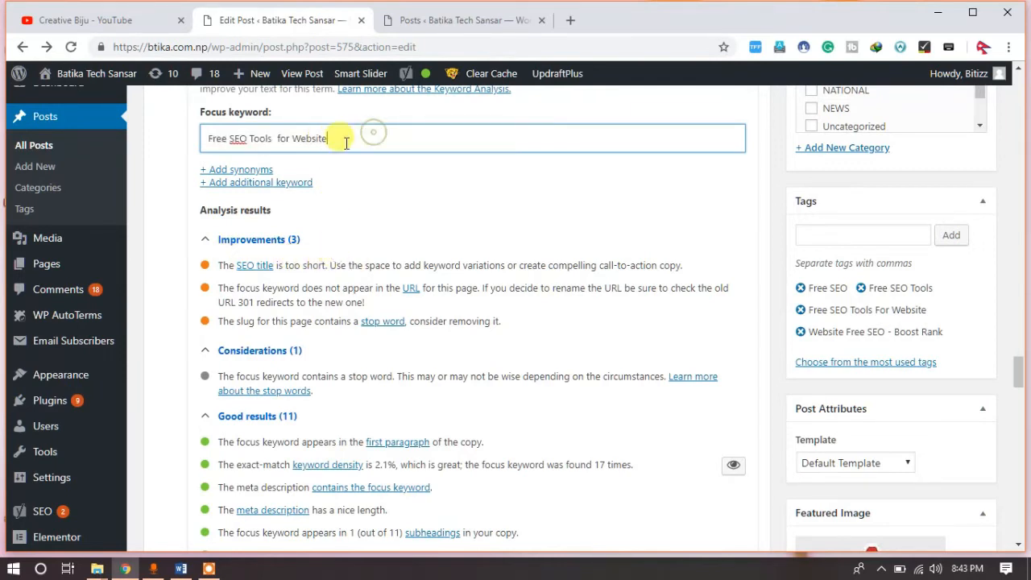
left_click_drag(318, 143, 209, 143)
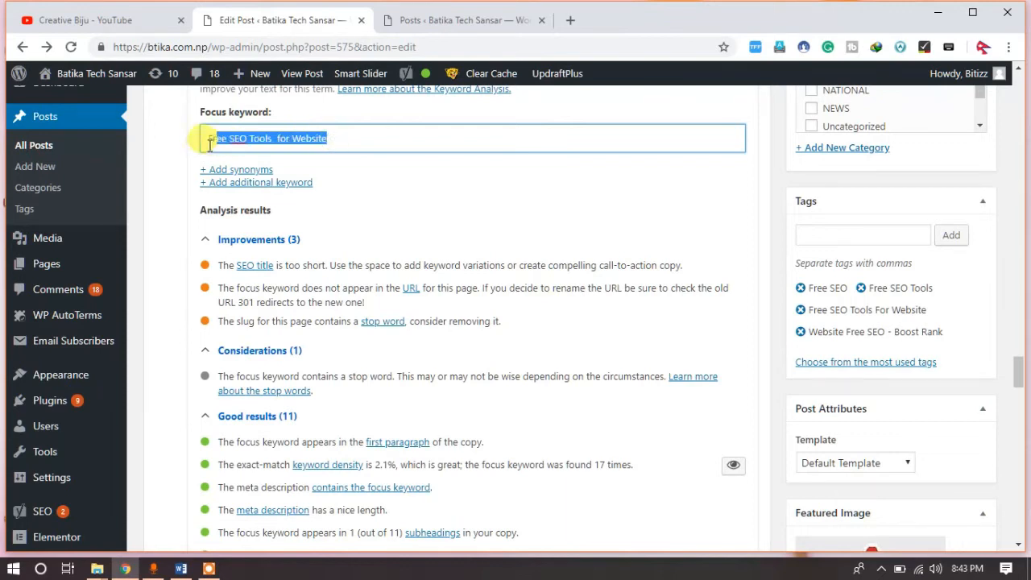
left_click(333, 138)
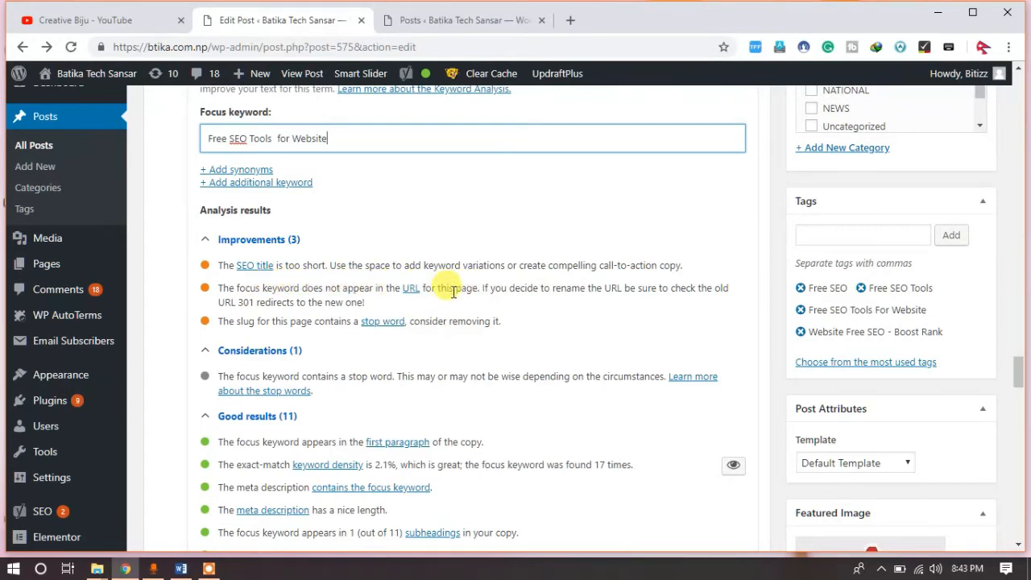
Step: Look back through the post content for uses of the focus keyword and return to the keyword analysis results
scroll(367, 292, "up", 1)
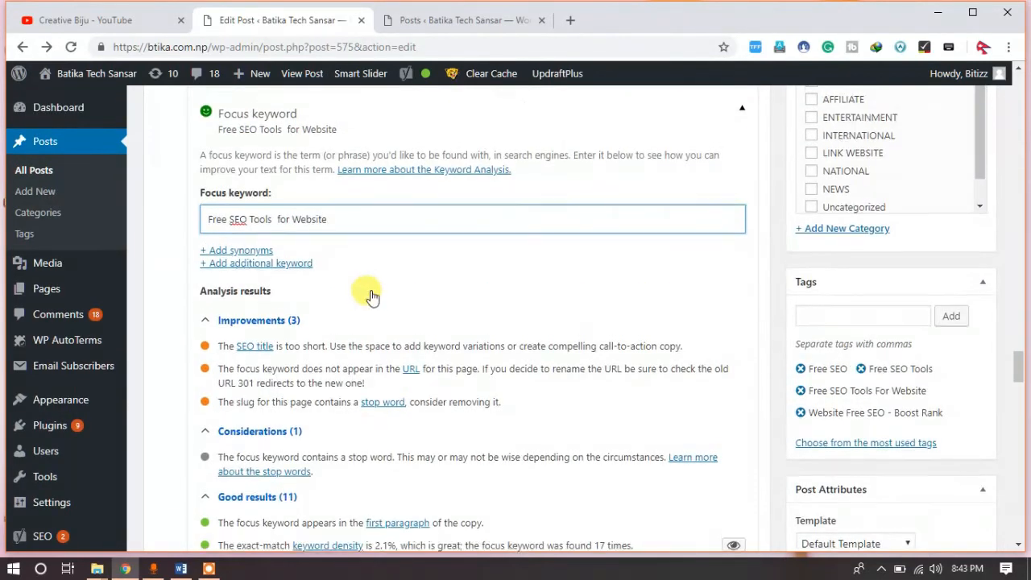
scroll(371, 294, "up", 3)
scroll(372, 292, "up", 4)
scroll(373, 291, "up", 10)
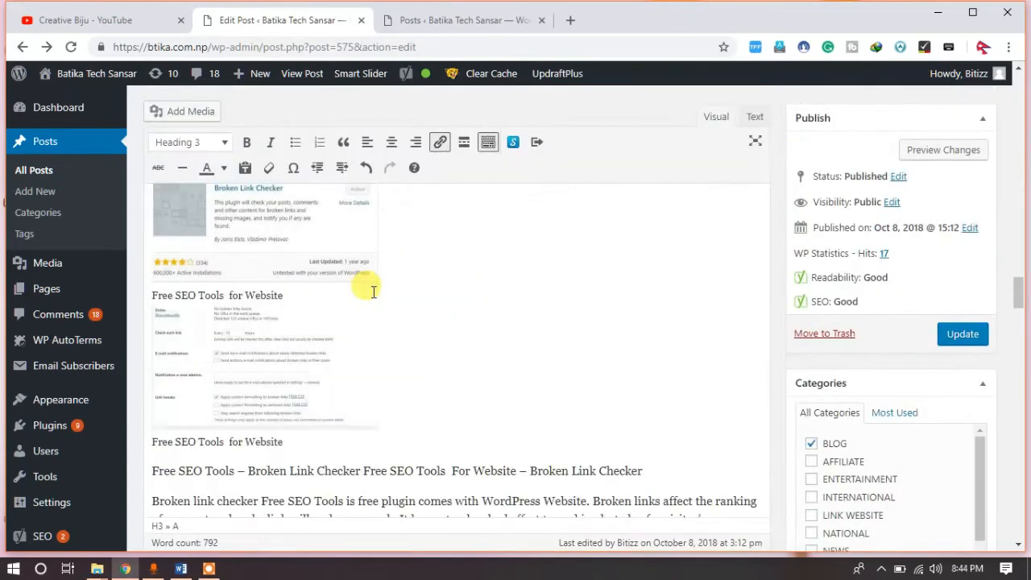
scroll(421, 391, "down", 10)
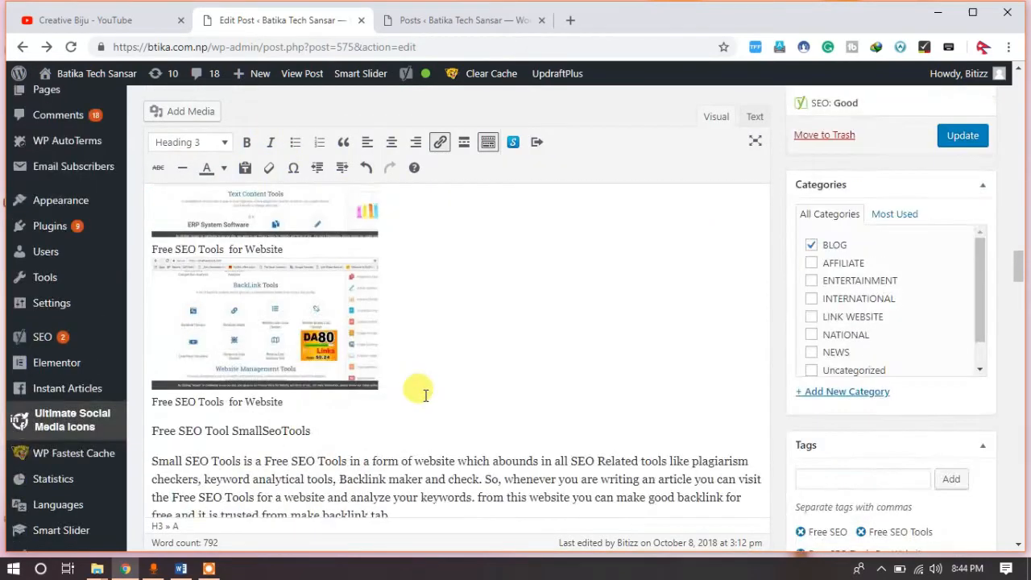
scroll(427, 401, "down", 3)
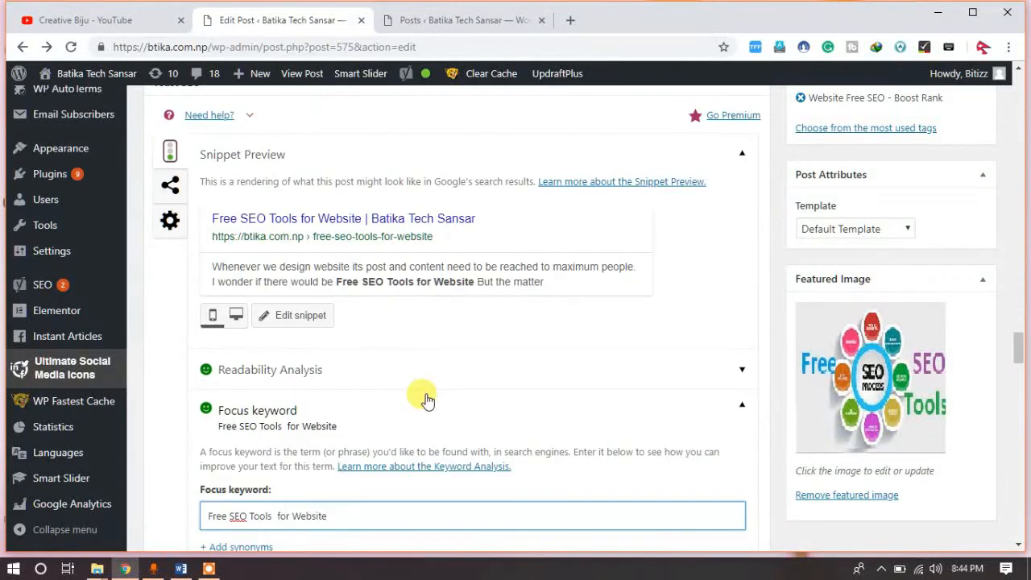
scroll(427, 401, "down", 5)
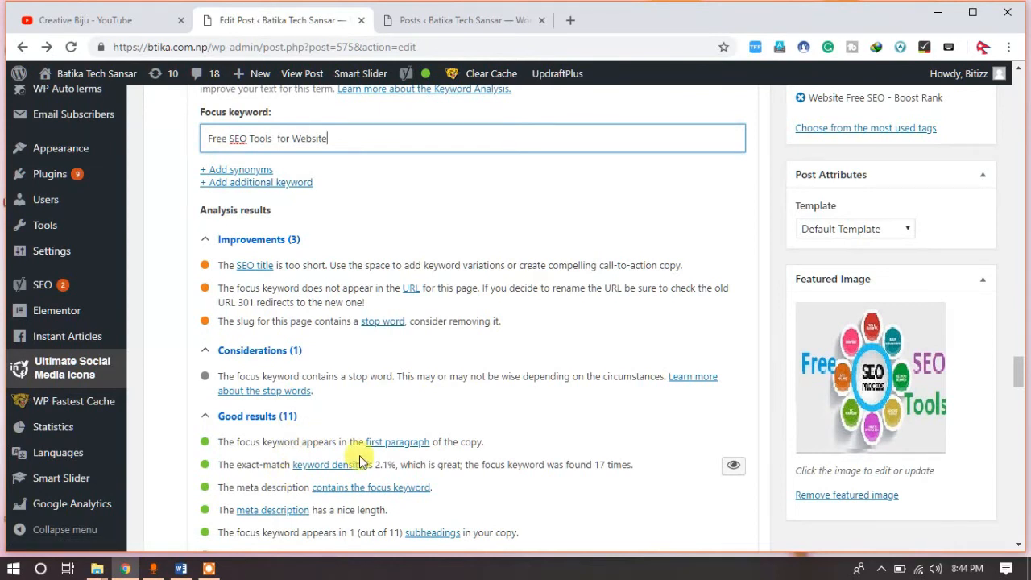
Step: Expand the Readability Analysis section and review its problems and good results
scroll(288, 403, "up", 3)
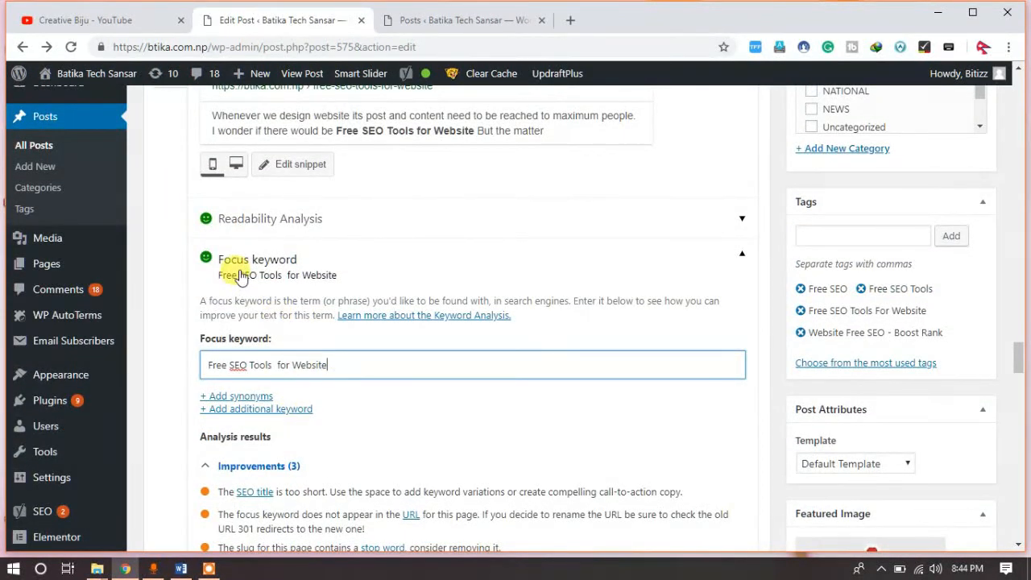
left_click(262, 226)
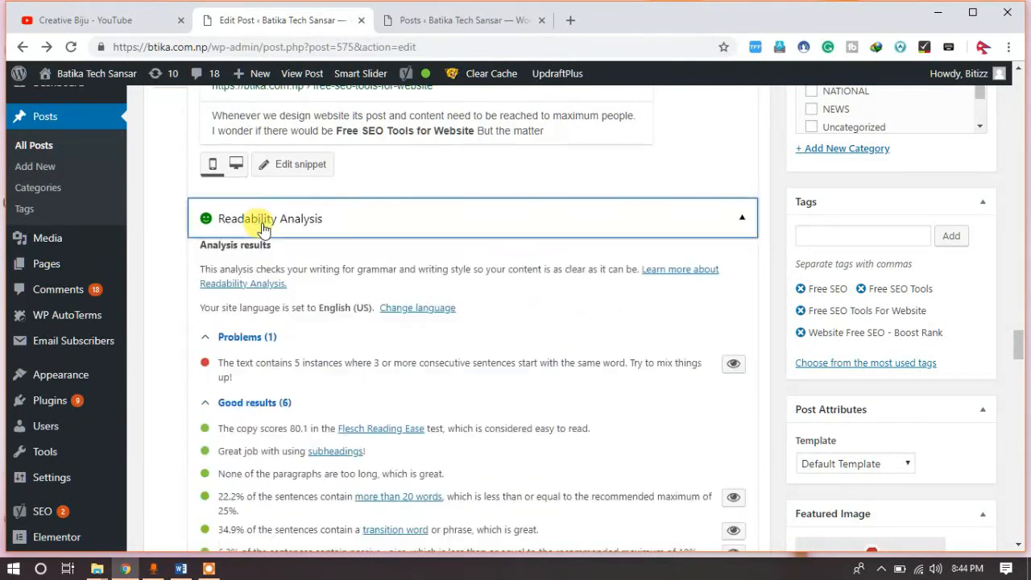
scroll(282, 354, "down", 1)
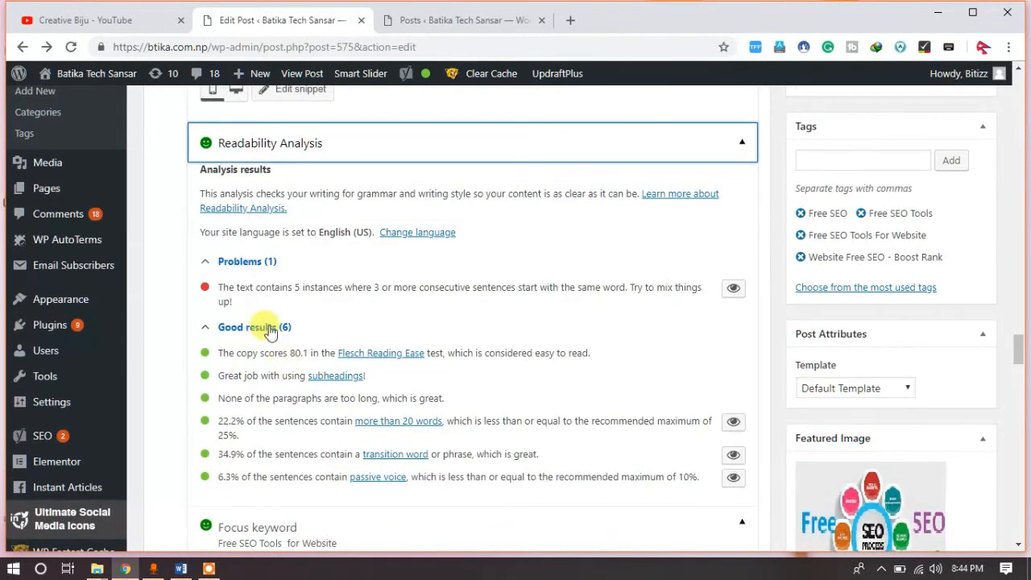
scroll(278, 435, "down", 2)
scroll(284, 435, "up", 2)
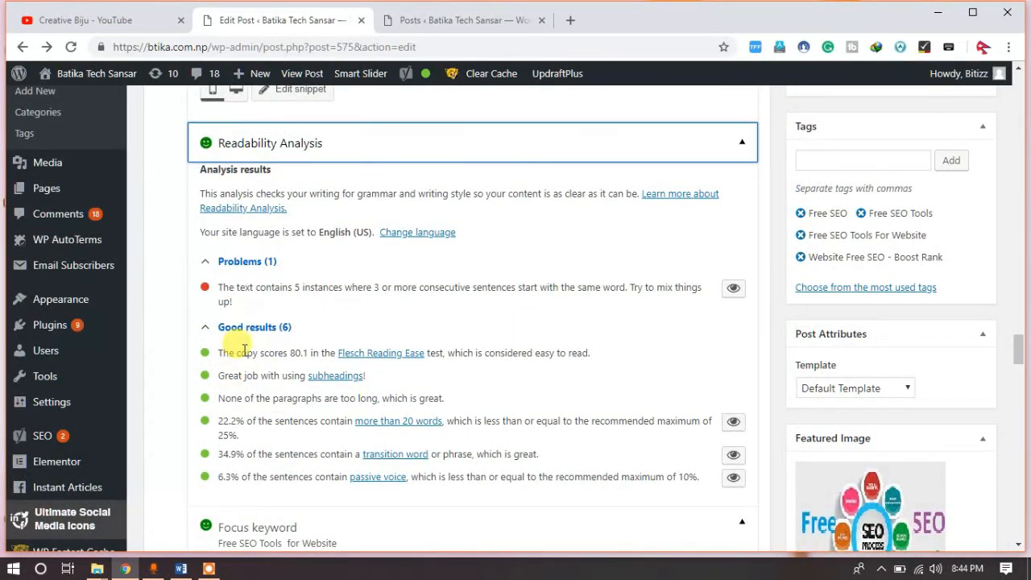
scroll(243, 352, "up", 1)
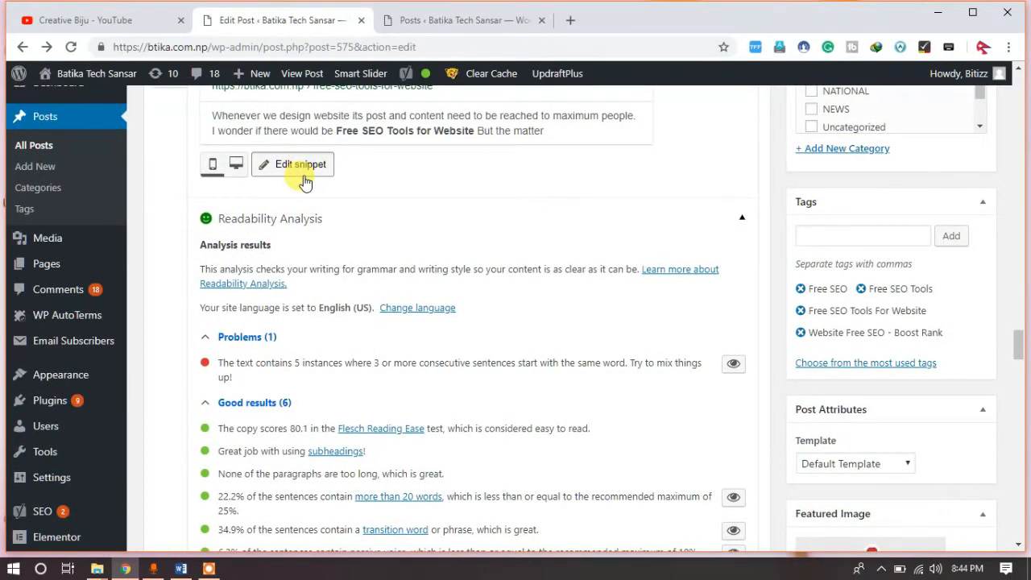
Step: Open the snippet editor and inspect the slug and the meta description
left_click(305, 182)
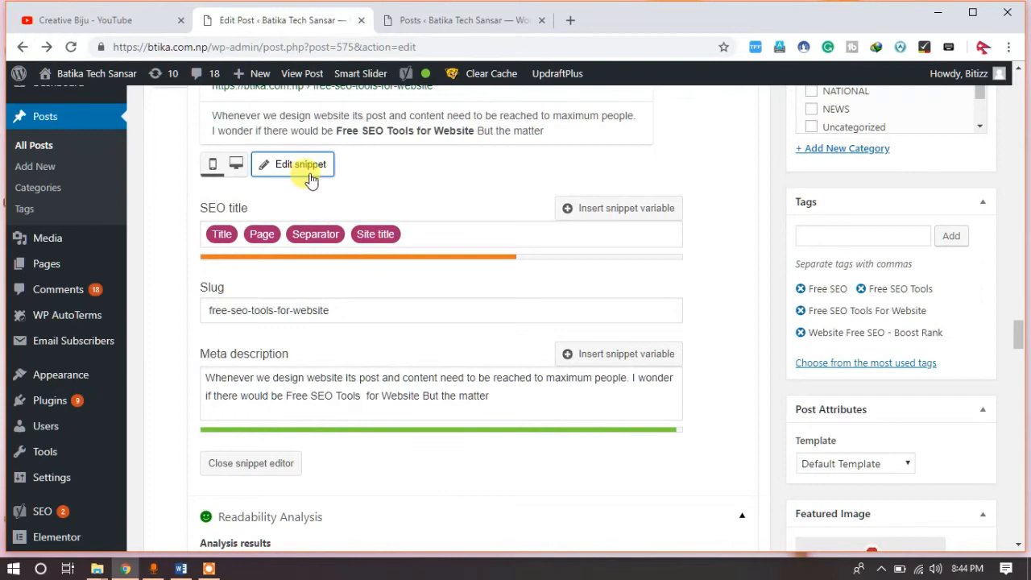
triple_click(207, 310)
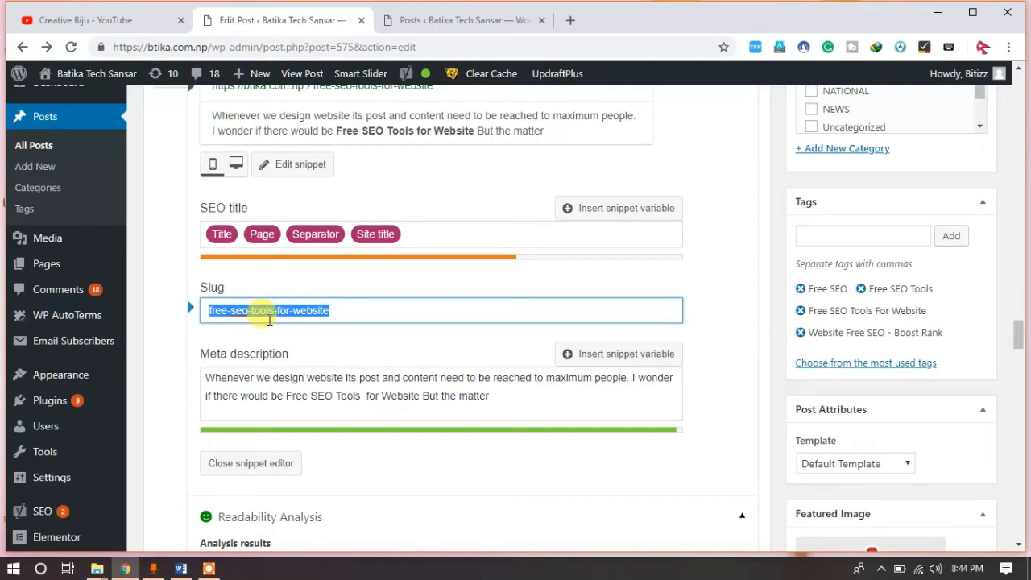
left_click(202, 375)
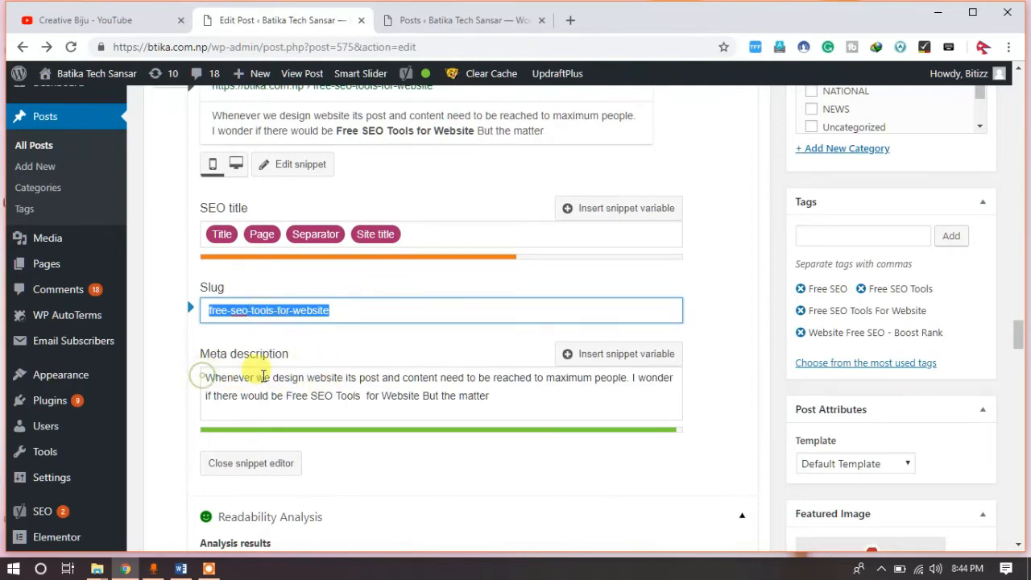
left_click(500, 395)
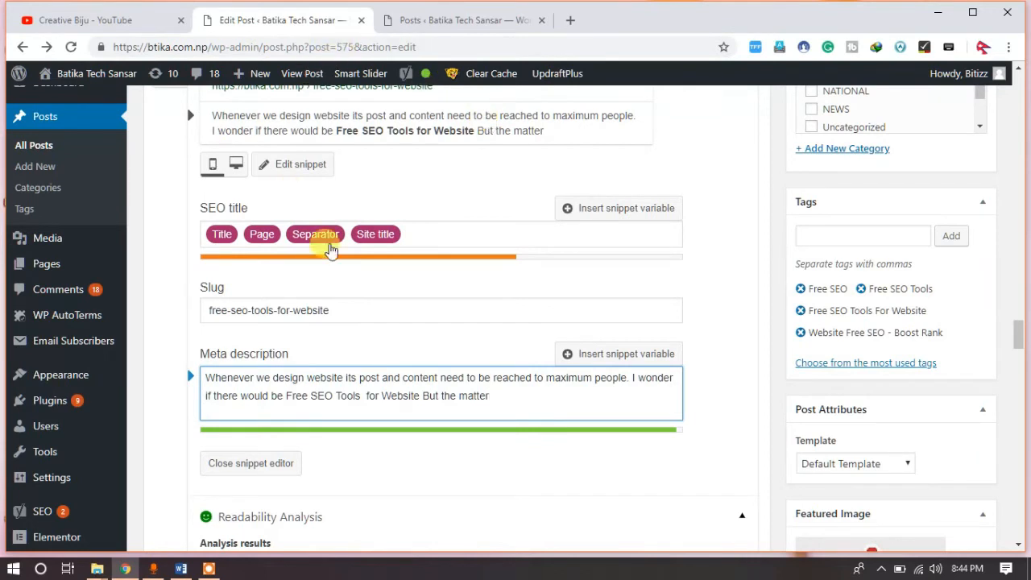
Step: Copy the slug "free-seo-tools-for-website" from the snippet editor and open Google in a new browser tab
scroll(337, 362, "up", 2)
left_click_drag(338, 463, 178, 481)
key("ctrl+c")
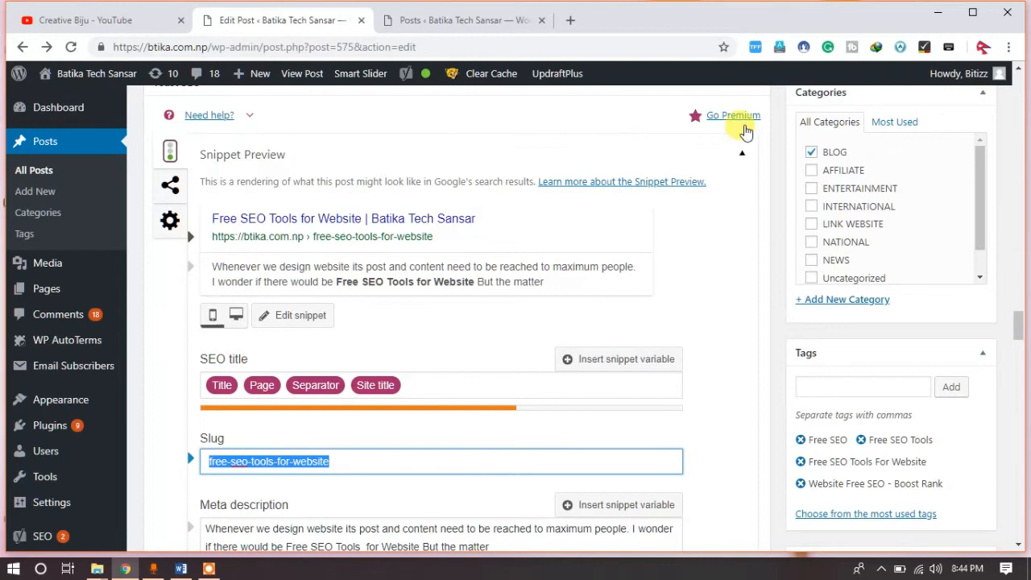
left_click(572, 21)
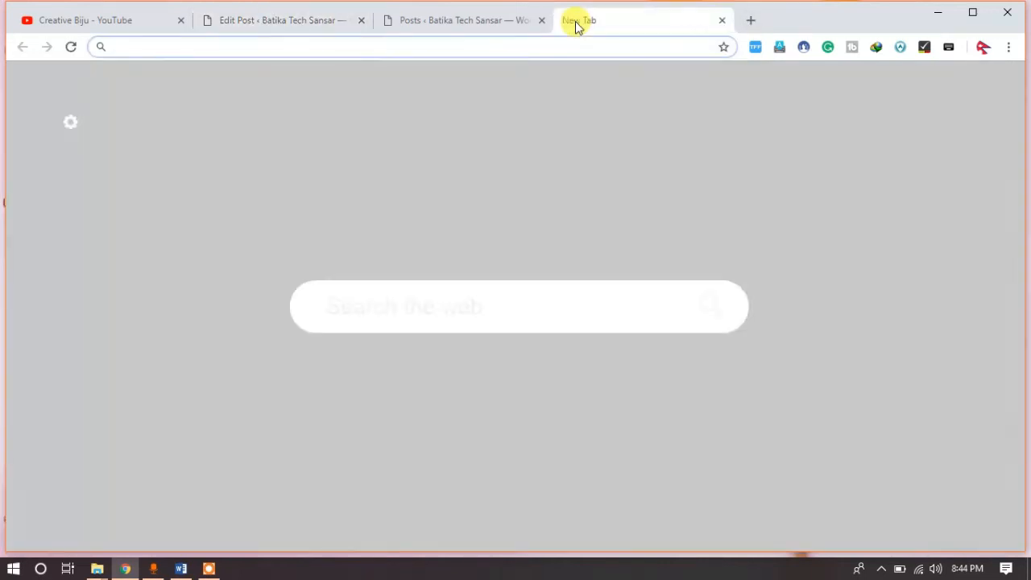
type("Goo")
key("Return")
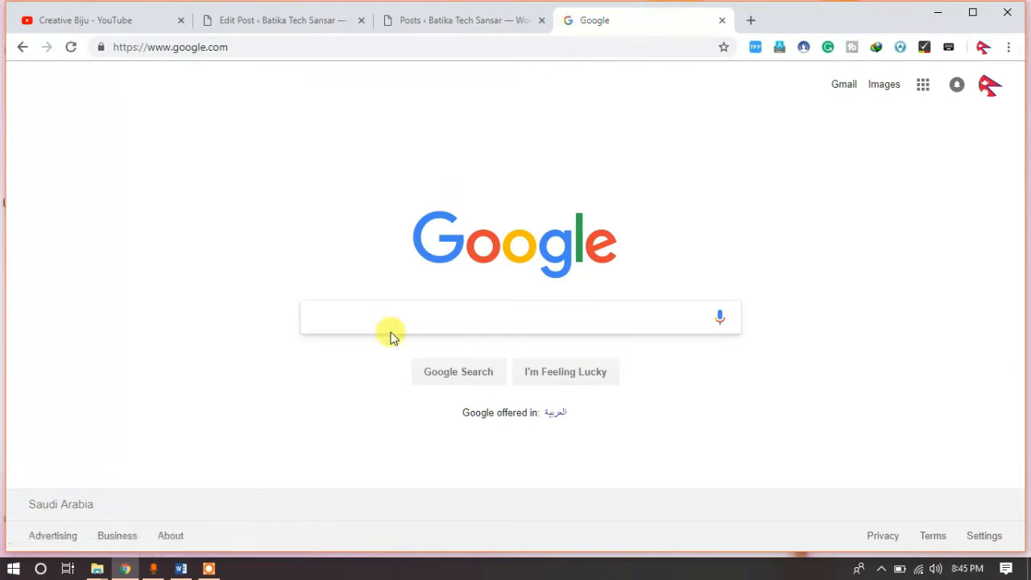
Step: Search Google for "free-seo-tools-for-website btika", using the copied slug
key("ctrl+v")
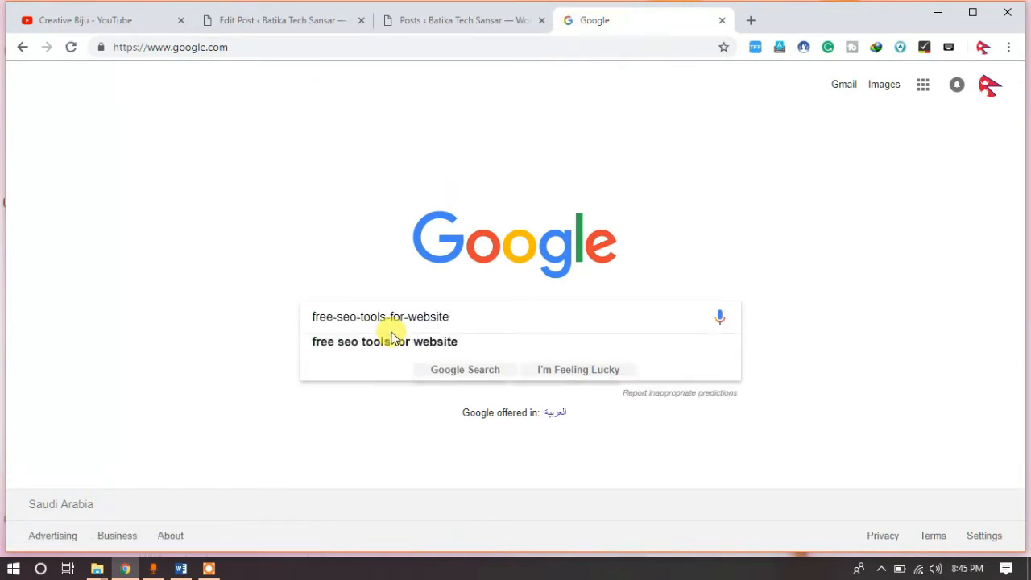
type("BTIKA")
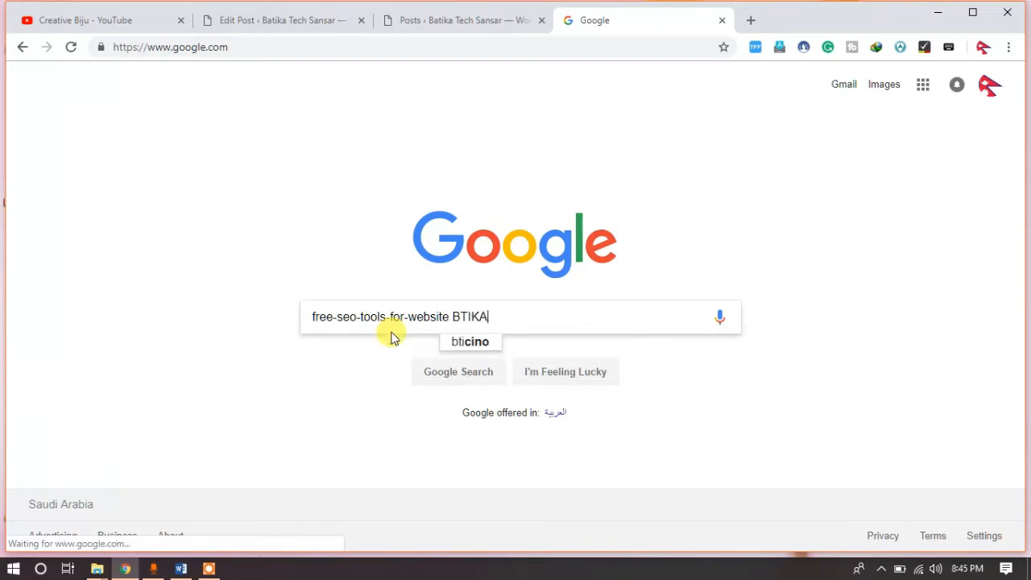
key("BackSpace")
key("BackSpace")
key("BackSpace")
type("bik")
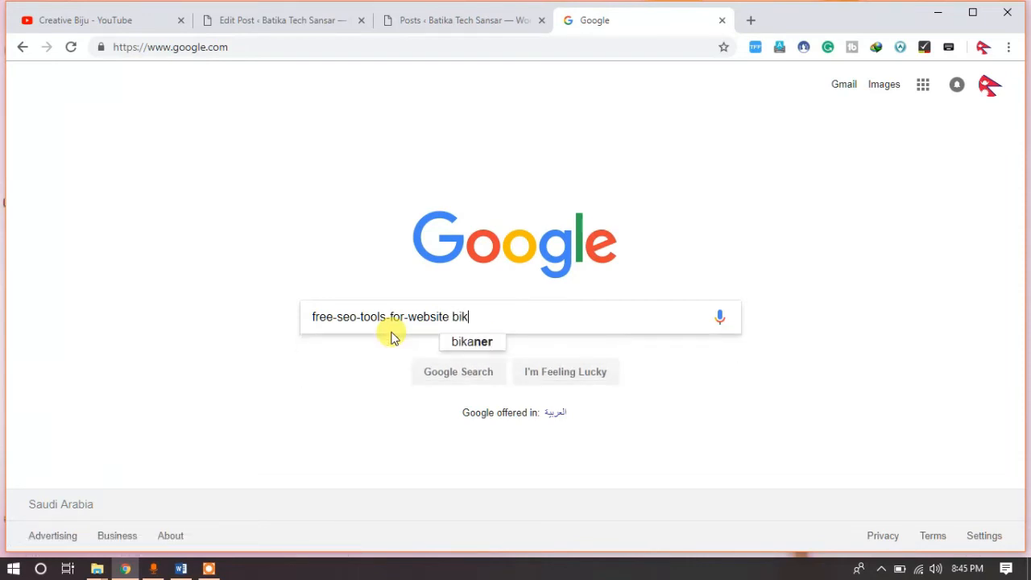
key("BackSpace")
key("BackSpace")
type("tika")
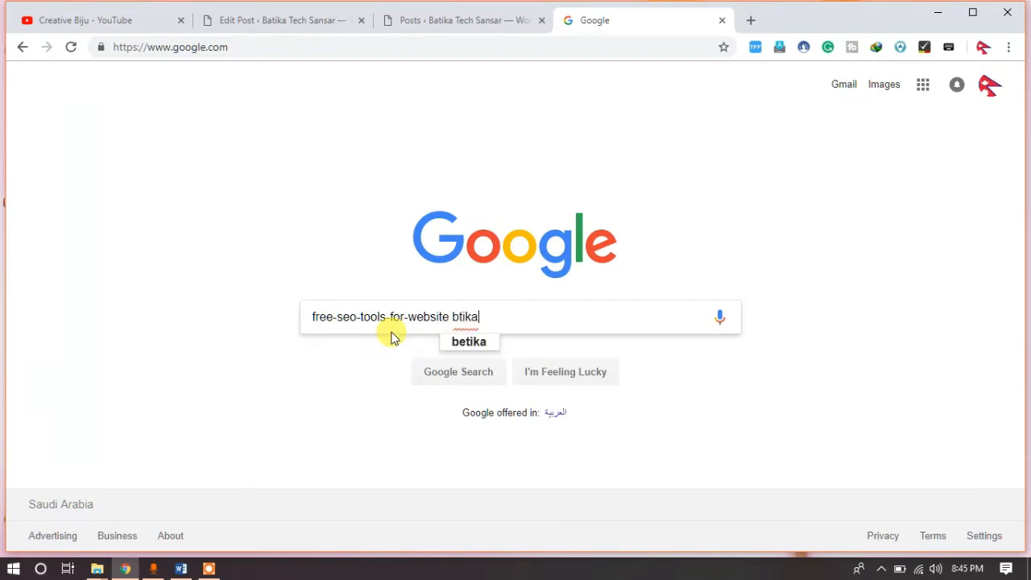
key("Return")
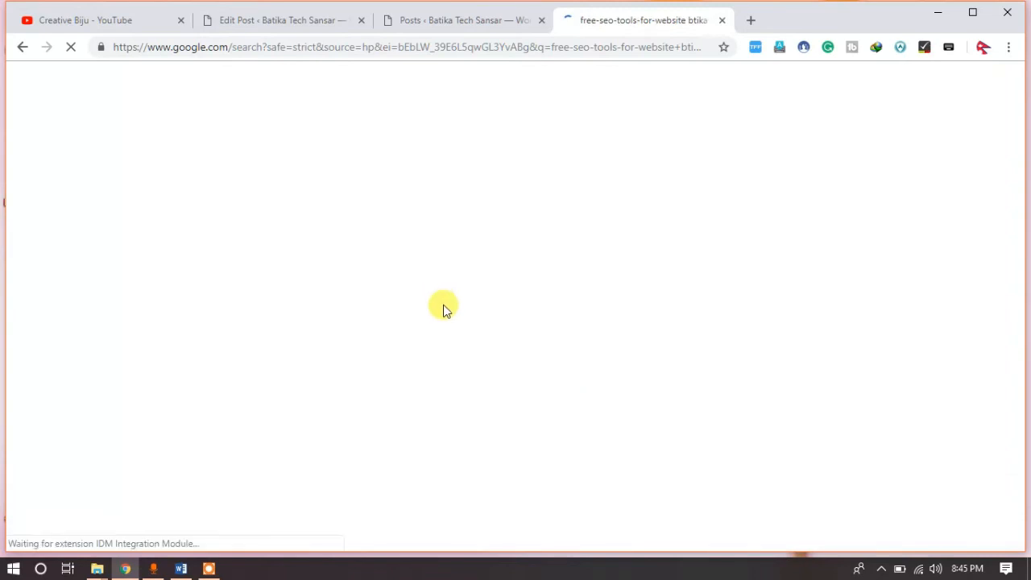
Step: Find the btika.com.np listing for "Free SEO Tools for Website" in the Google results and examine its description text
scroll(247, 301, "down", 4)
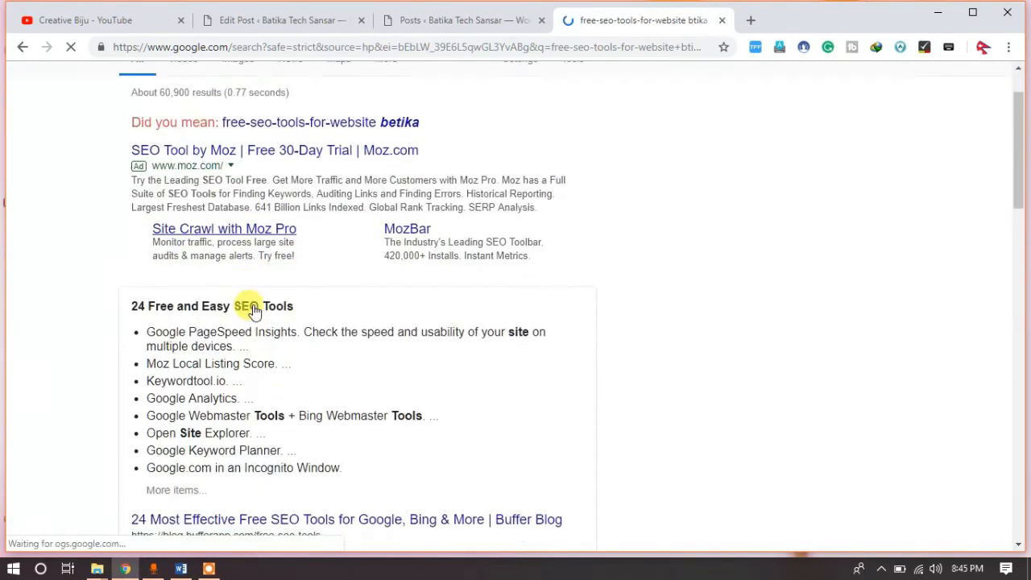
scroll(254, 312, "down", 2)
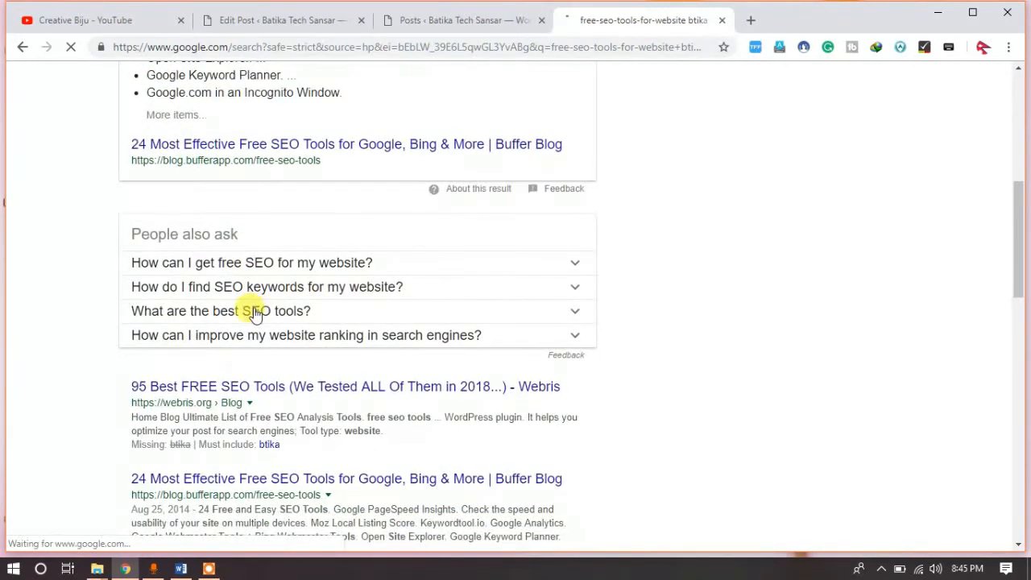
scroll(216, 408, "down", 2)
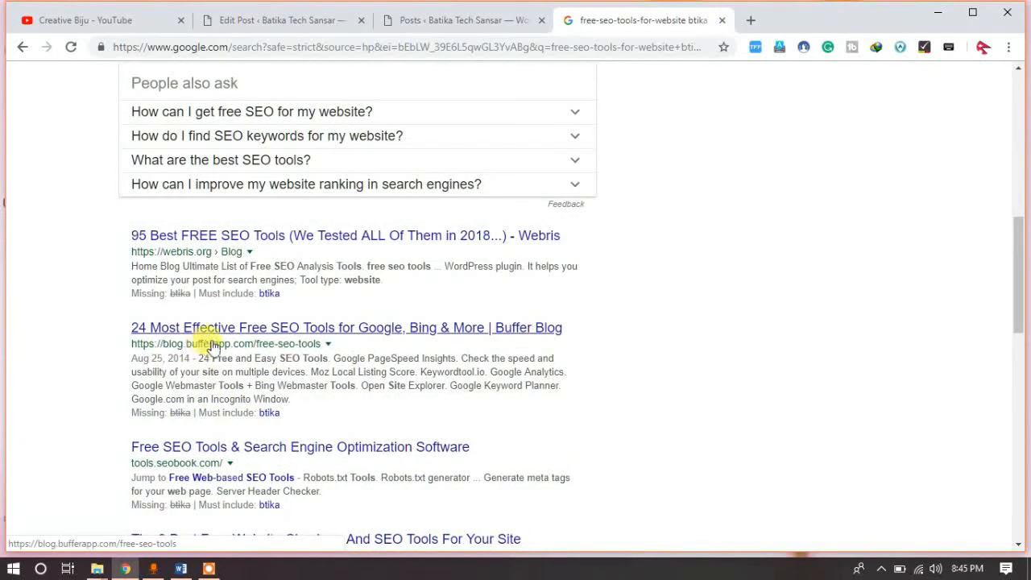
scroll(213, 347, "down", 1)
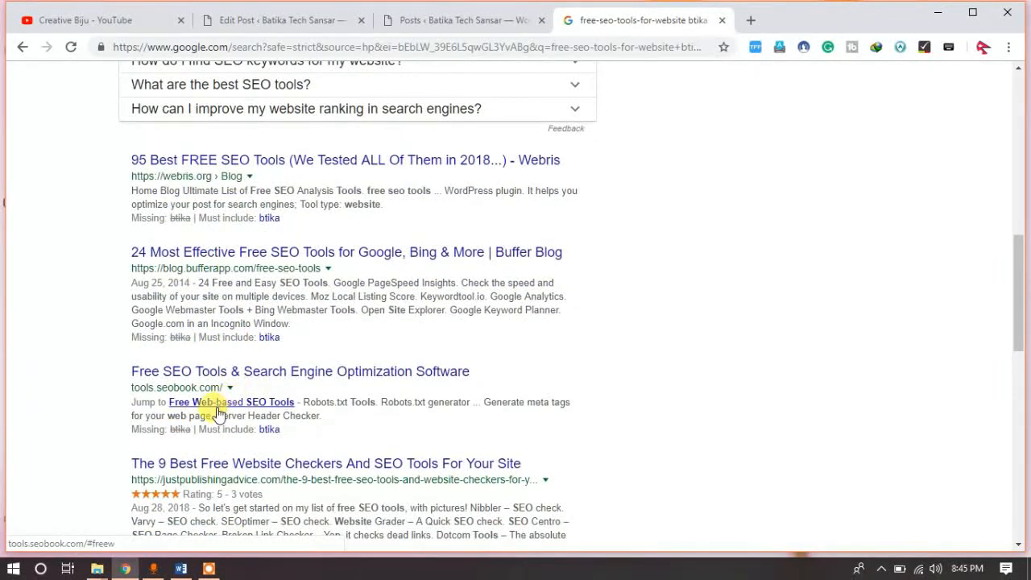
scroll(322, 406, "down", 2)
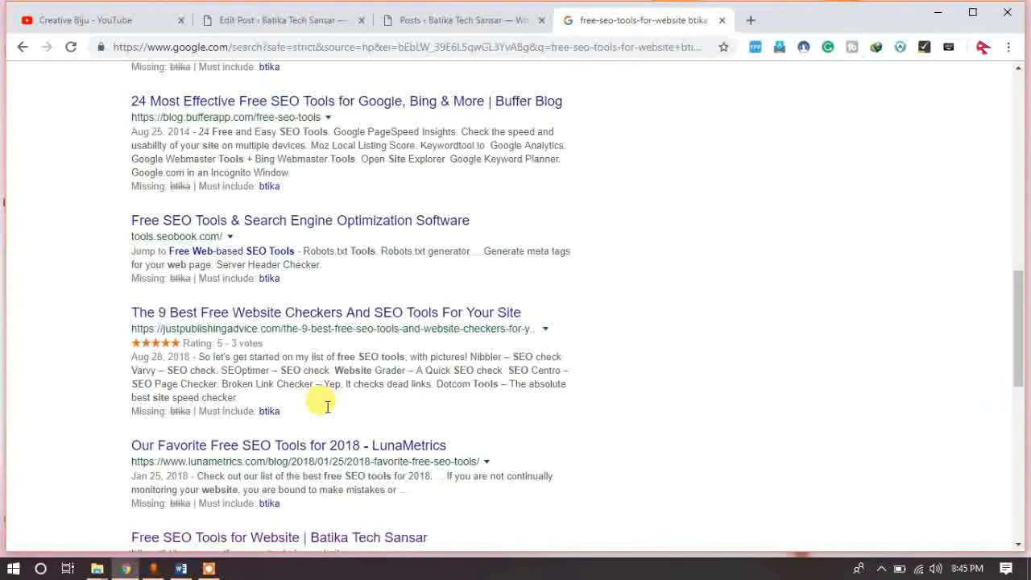
scroll(322, 407, "down", 1)
scroll(212, 455, "down", 2)
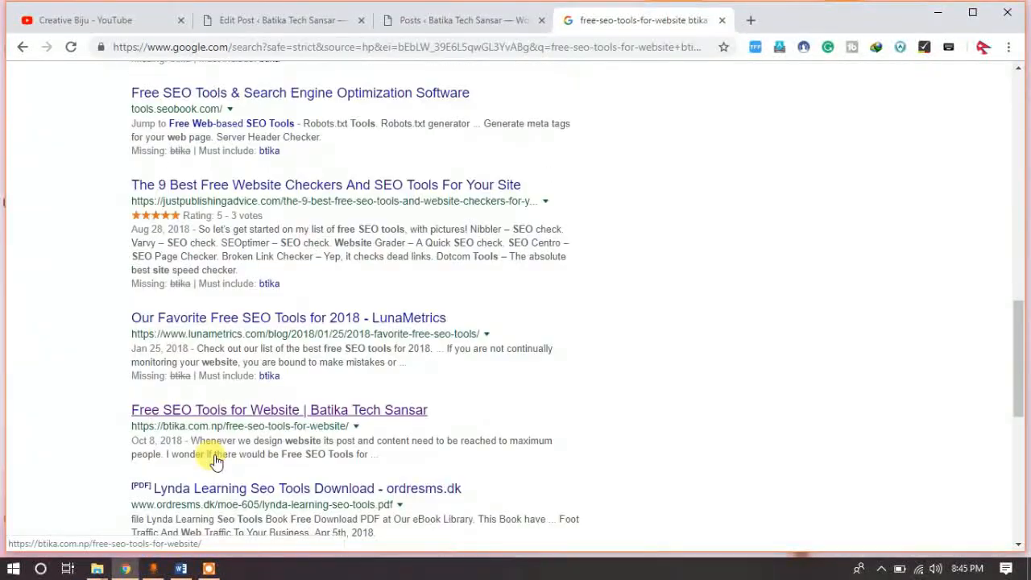
left_click_drag(197, 341, 379, 357)
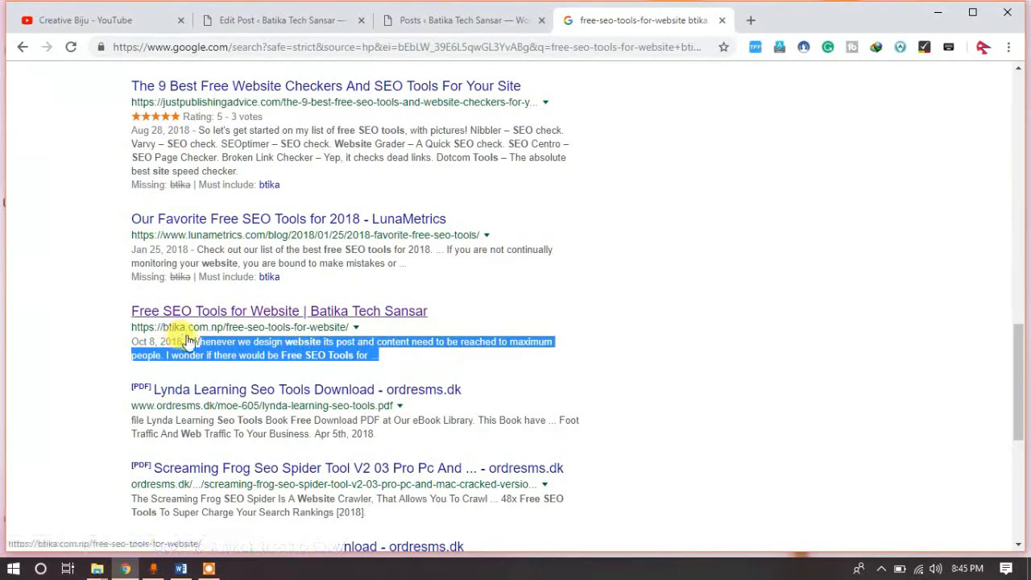
left_click_drag(190, 341, 384, 365)
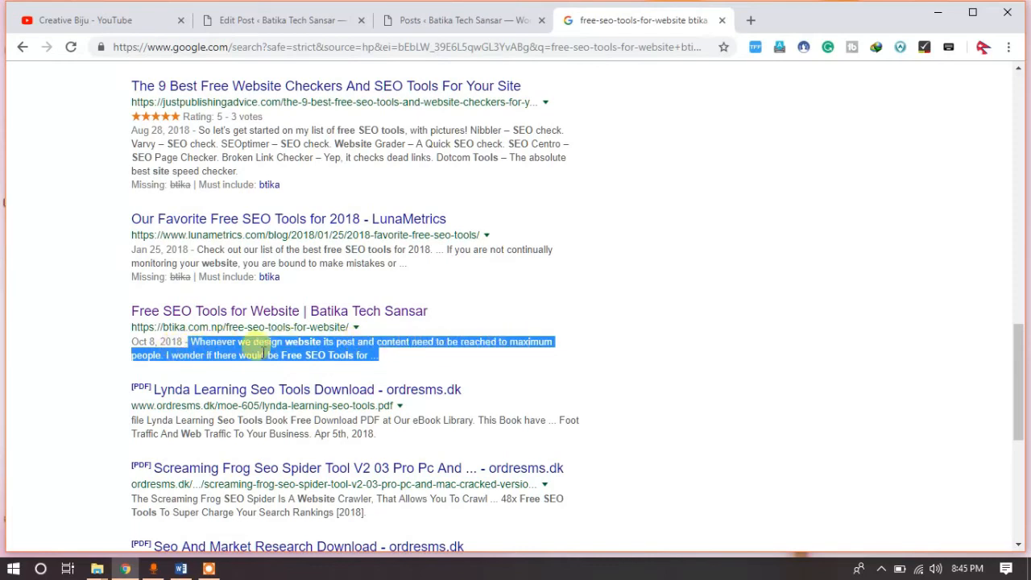
left_click(329, 352)
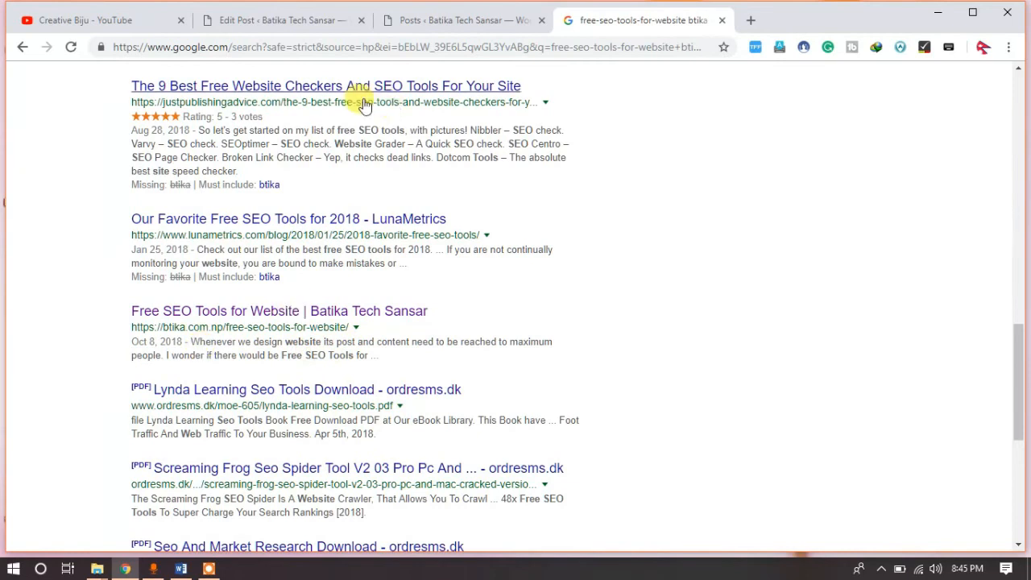
Step: Return to the post being edited and compare its meta description in the snippet editor with the Google listing
left_click(278, 25)
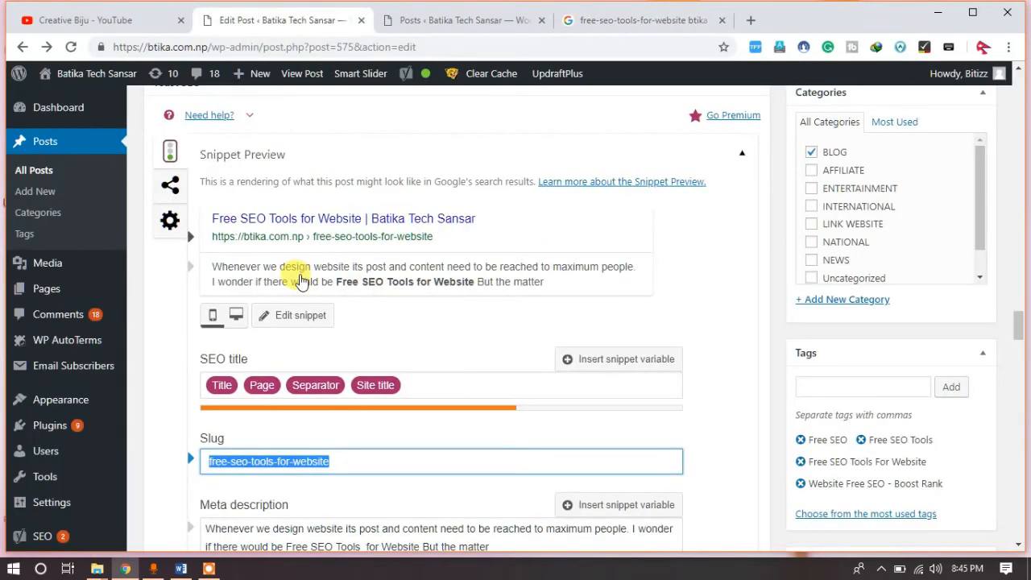
scroll(391, 430, "down", 1)
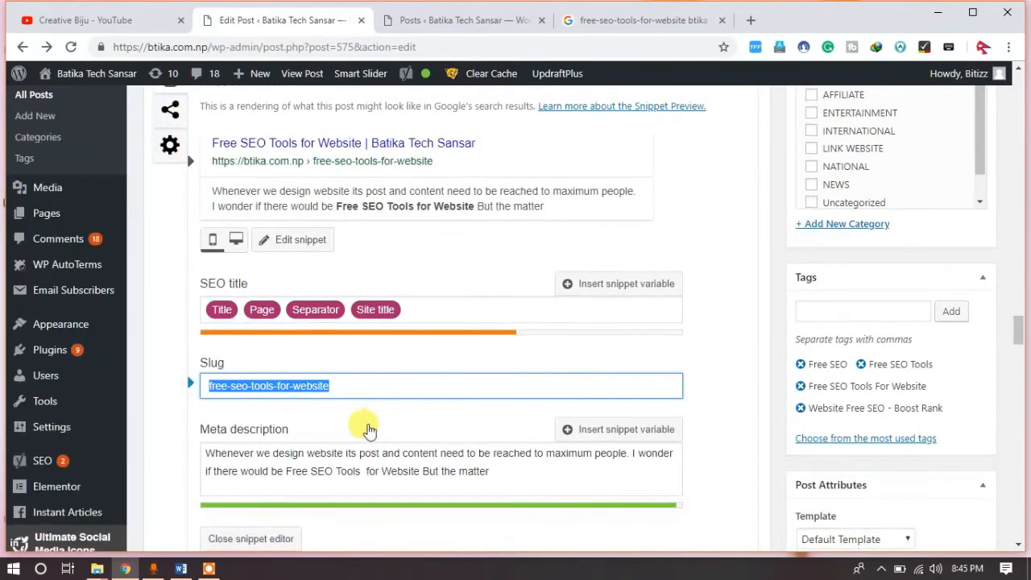
left_click(211, 449)
left_click(438, 428)
Step: Look back through the article body, including the Broken Link Checker and Website Speed Checker sections
scroll(440, 427, "up", 5)
scroll(435, 419, "up", 10)
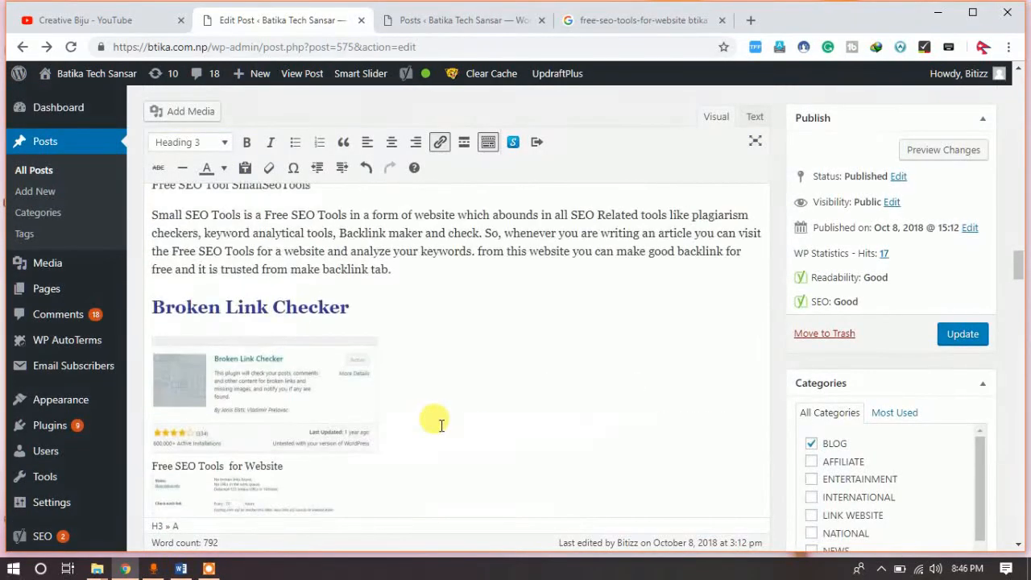
scroll(416, 403, "up", 6)
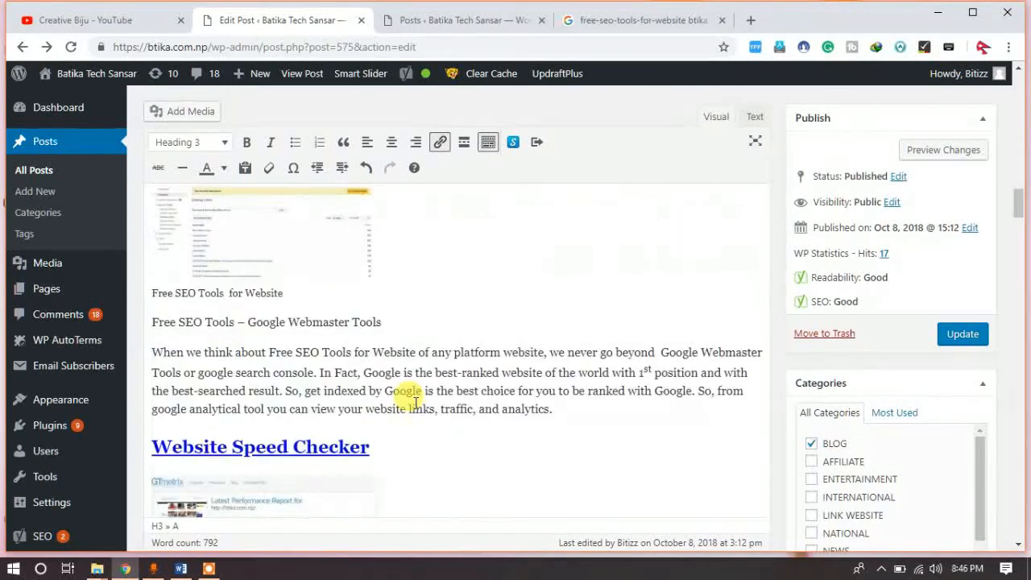
scroll(193, 451, "down", 1)
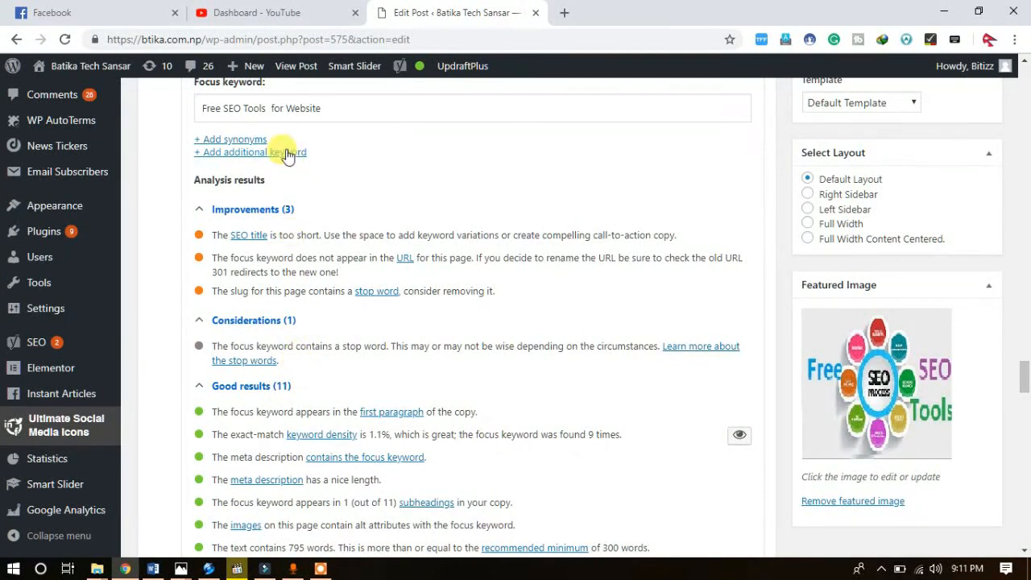
Step: Highlight the focus keyword "Free SEO Tools for Website" and review it alongside the suggested improvements
left_click_drag(324, 108, 197, 102)
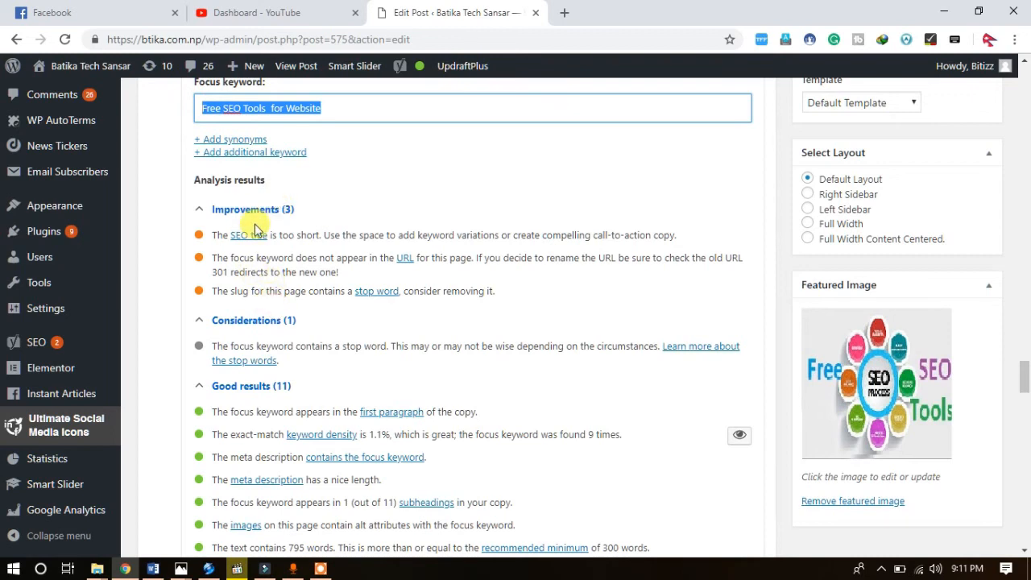
scroll(278, 324, "up", 2)
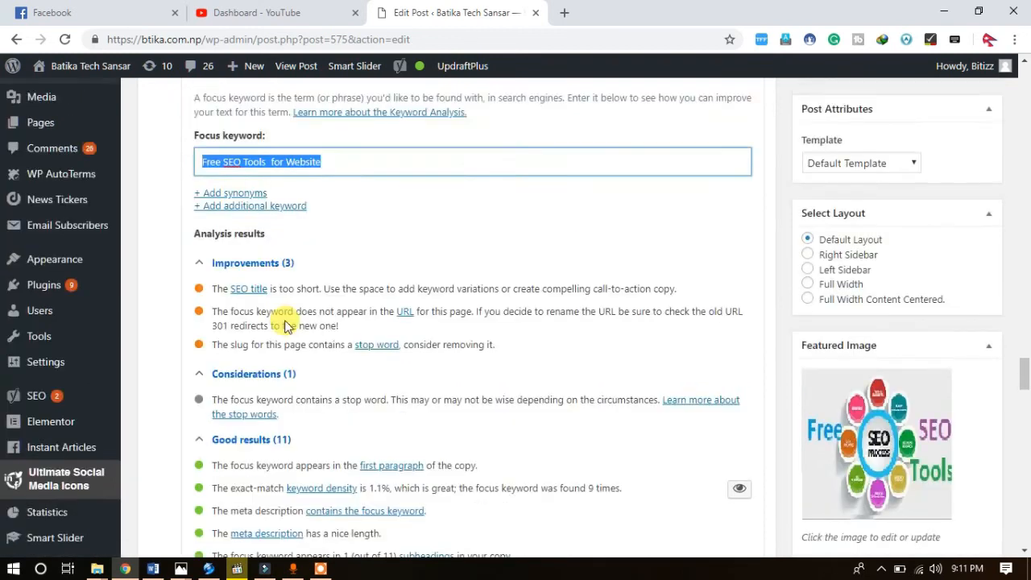
scroll(287, 325, "up", 3)
scroll(292, 318, "down", 1)
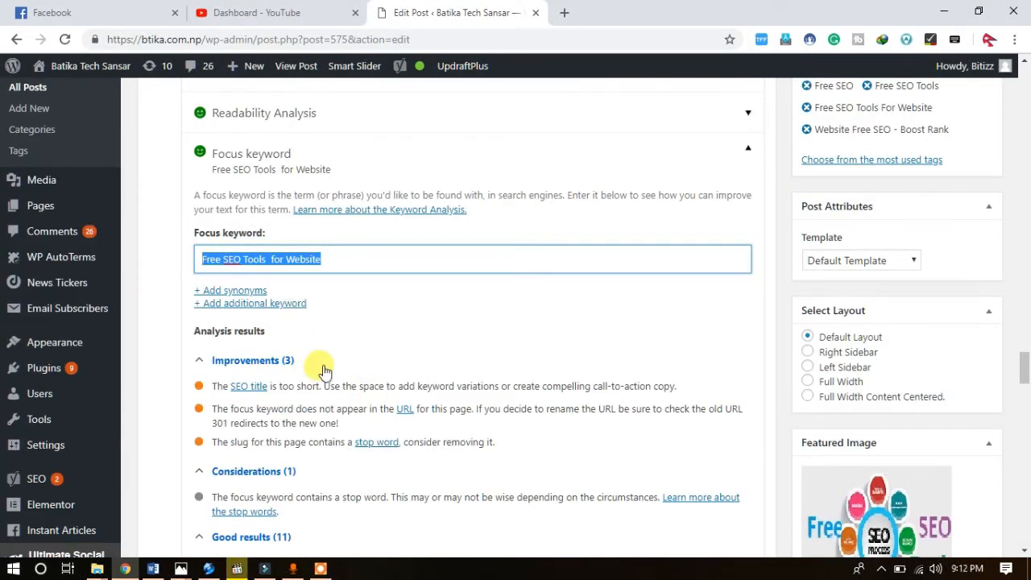
scroll(323, 369, "down", 1)
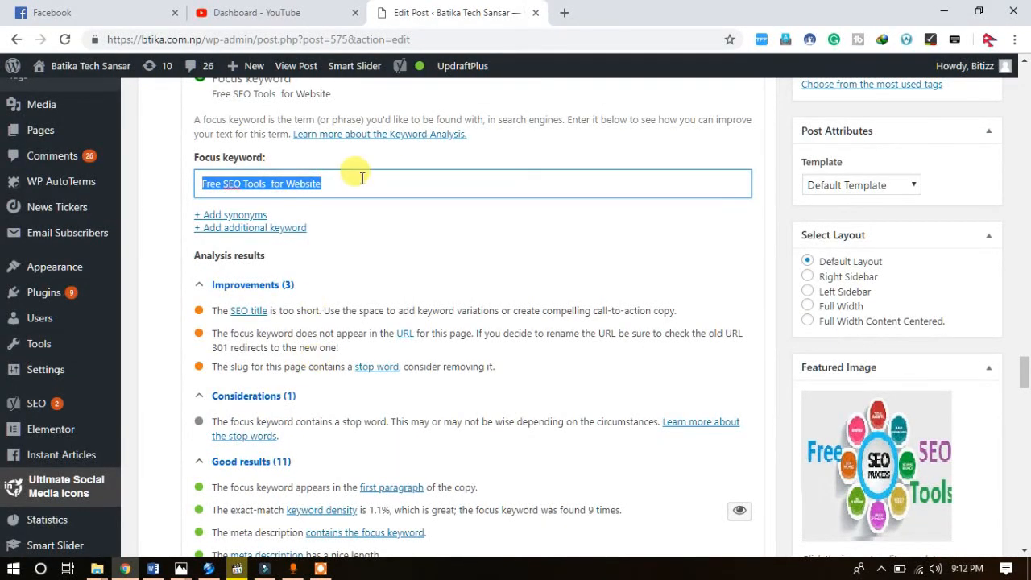
left_click(326, 186)
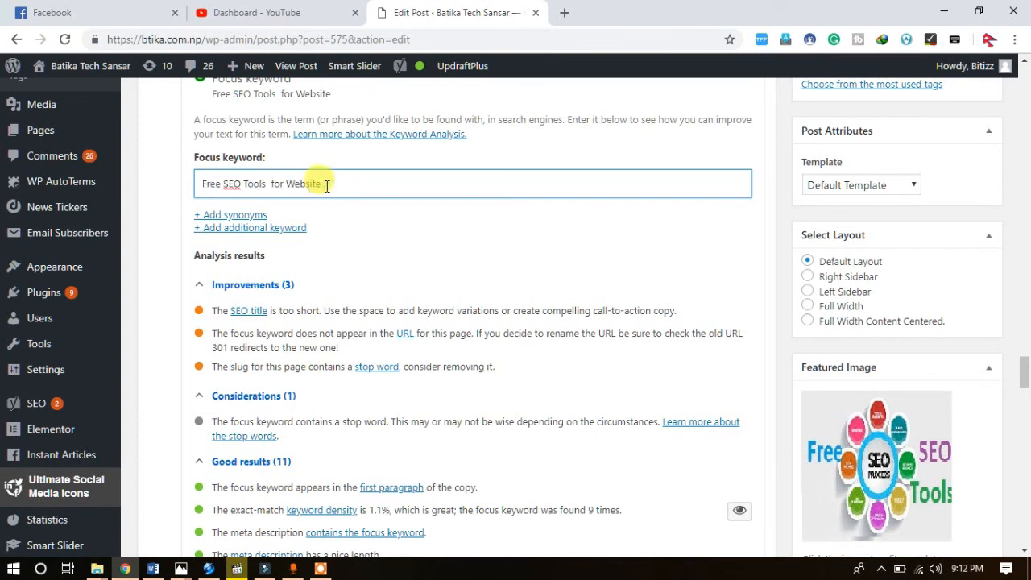
Step: Open the snippet editor and bring the slug and meta description into view for inspection
scroll(307, 196, "up", 1)
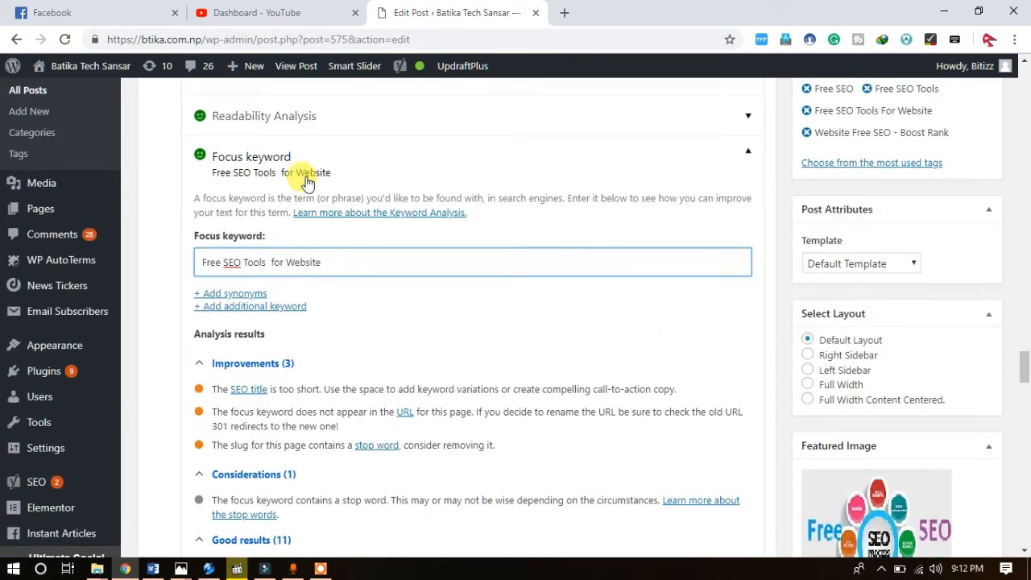
scroll(307, 183, "up", 2)
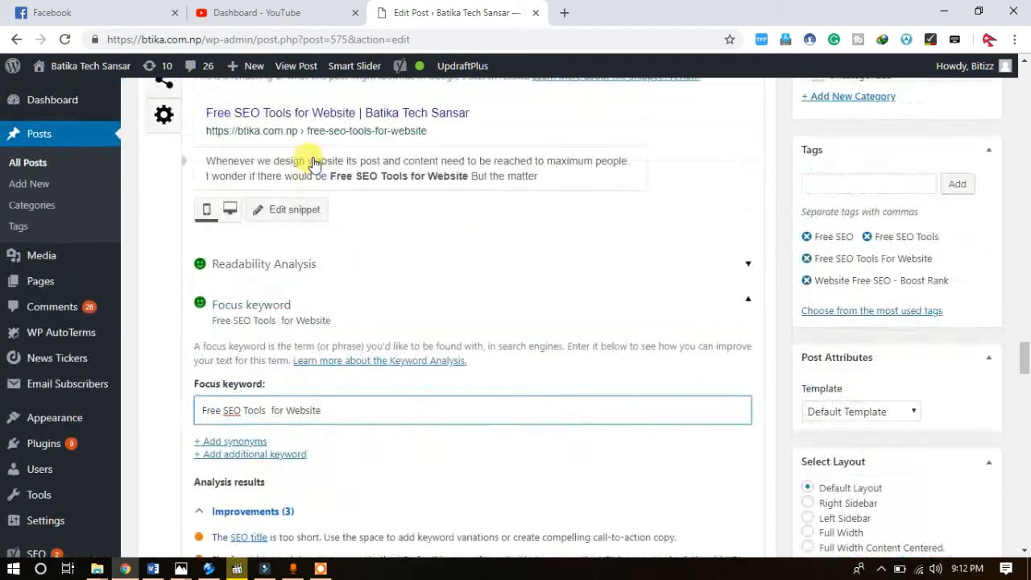
left_click(300, 211)
scroll(300, 211, "down", 3)
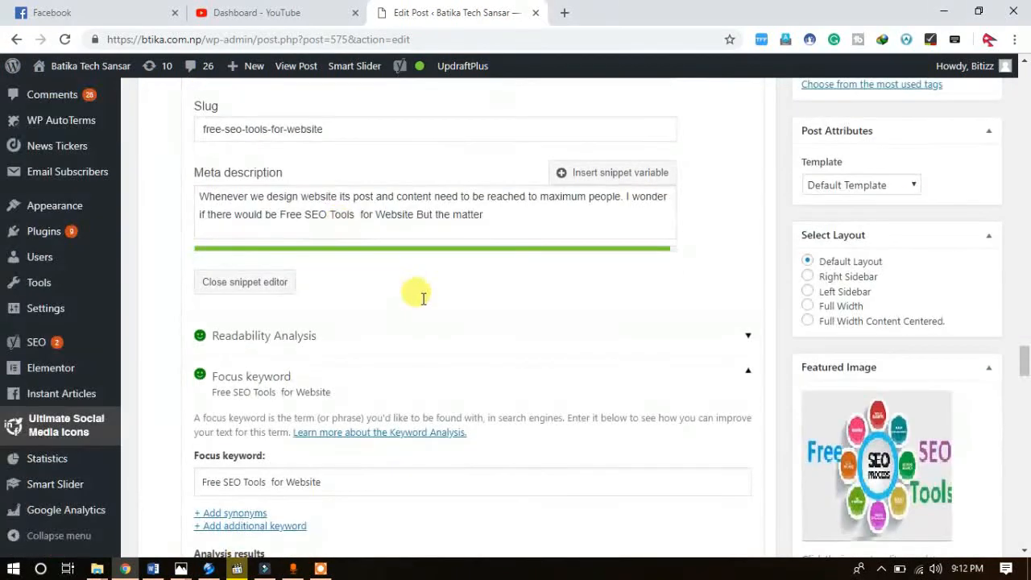
scroll(286, 216, "down", 1)
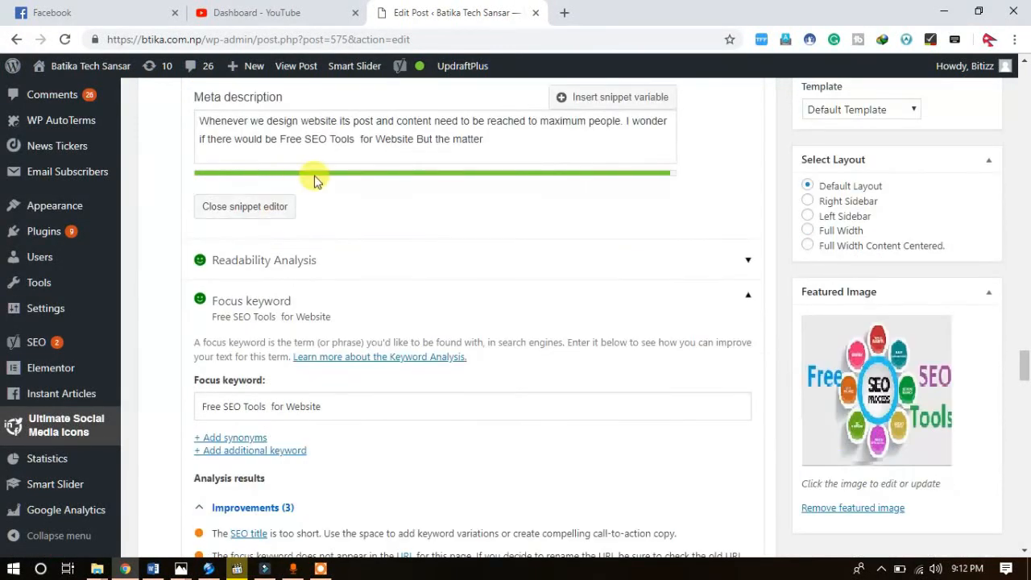
scroll(311, 178, "up", 1)
Step: Highlight "Free SEO Tools" and the text preceding it to examine the keyword's placement in the meta description
left_click_drag(280, 214, 354, 213)
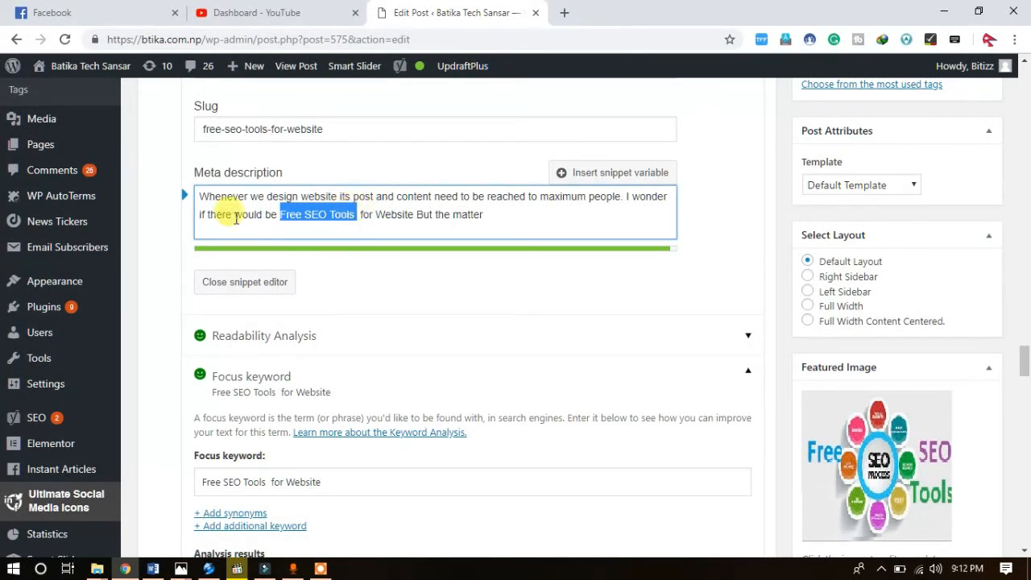
double_click(203, 196)
mouse_move(286, 193)
left_mouse_down()
mouse_move(631, 205)
mouse_move(287, 209)
left_mouse_up()
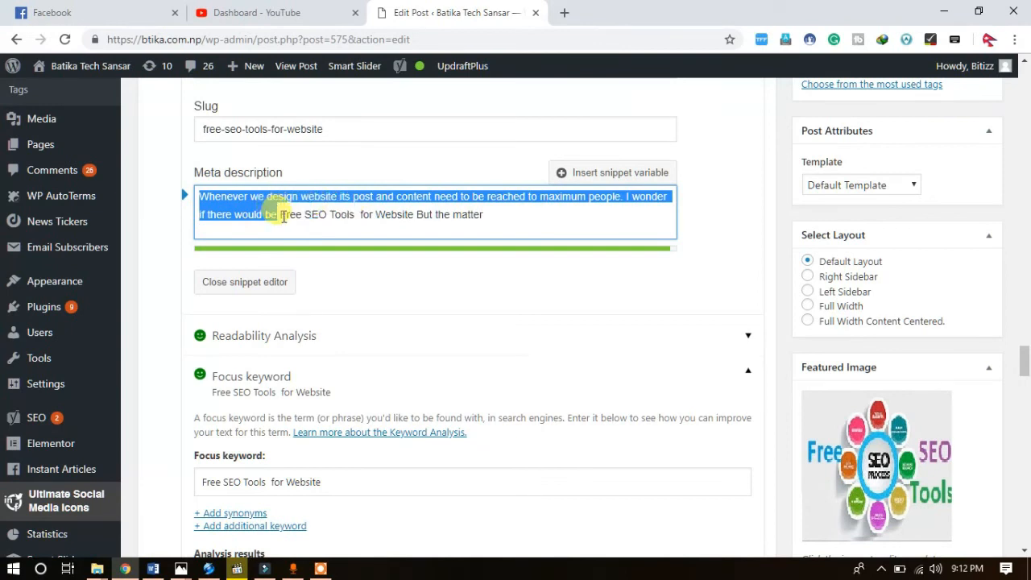
left_click_drag(280, 214, 352, 218)
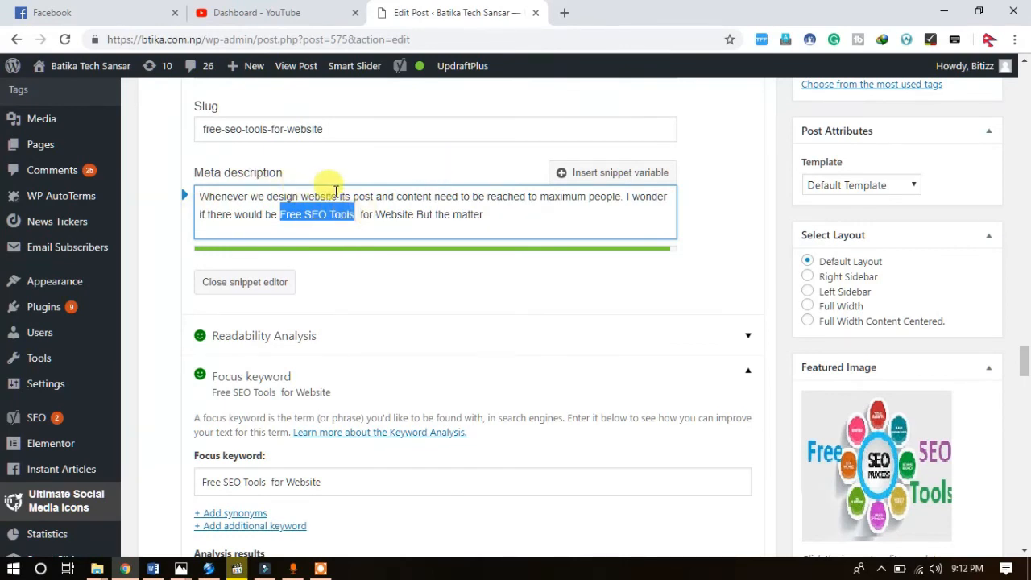
left_click(388, 199)
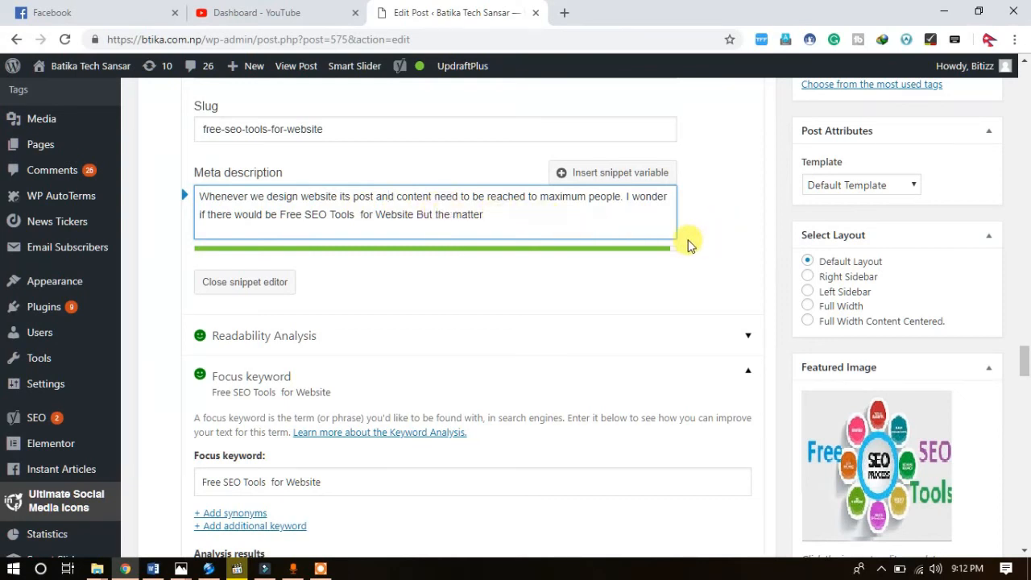
left_click_drag(355, 217, 302, 223)
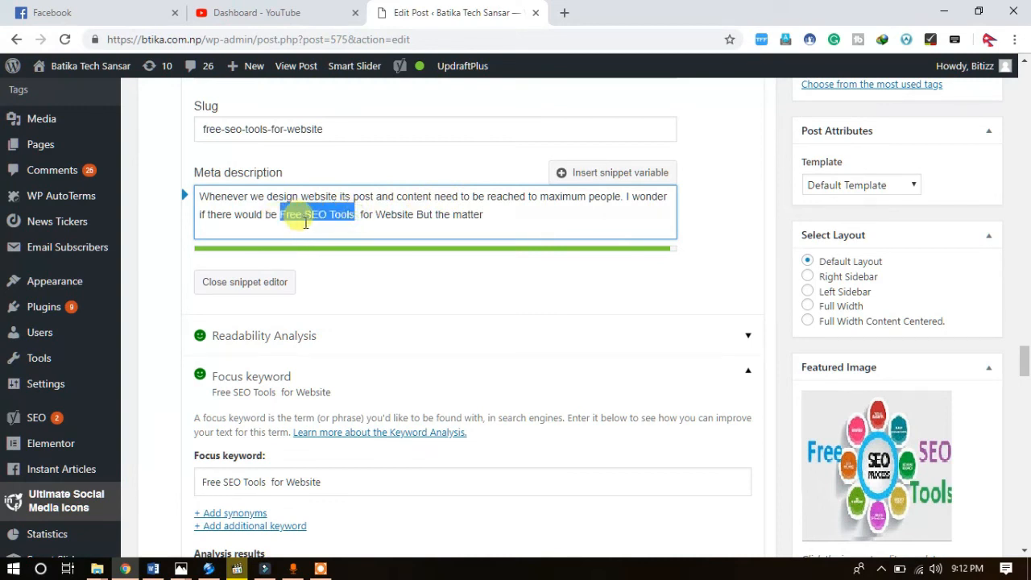
Step: Review the focus keyword's analysis results and highlight the good result about the keyword in the first paragraph
scroll(305, 225, "down", 3)
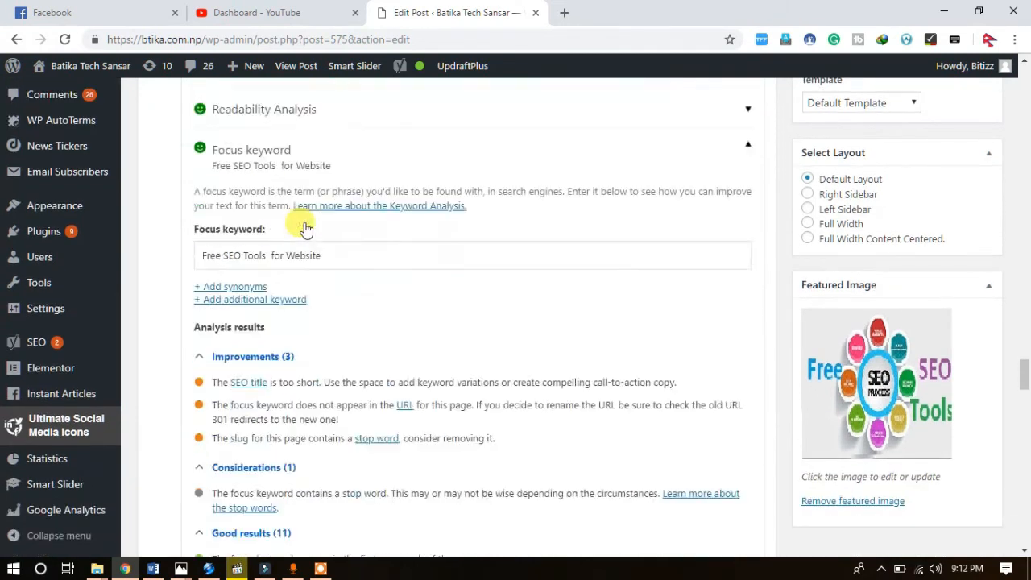
scroll(307, 229, "down", 4)
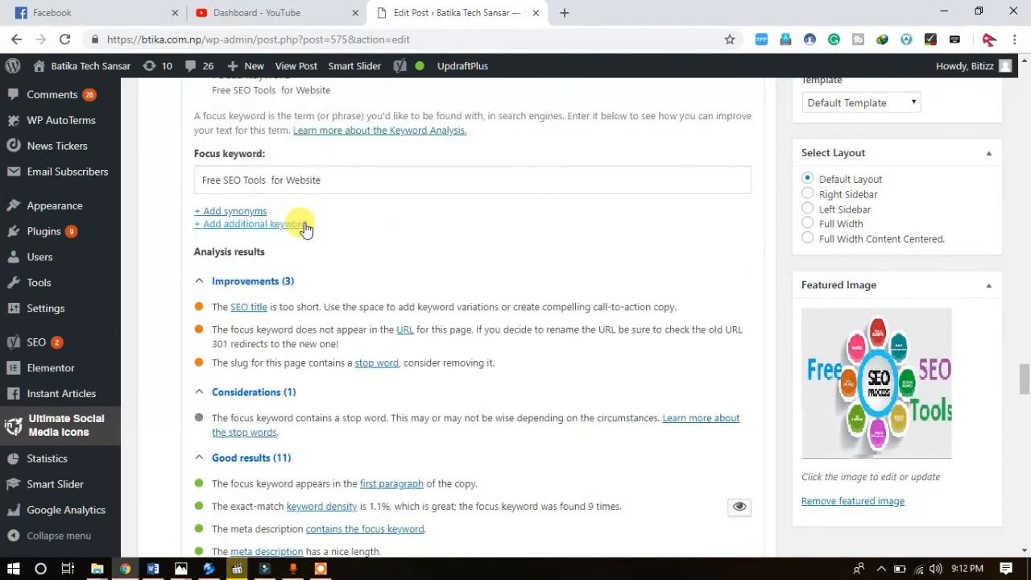
scroll(304, 225, "down", 1)
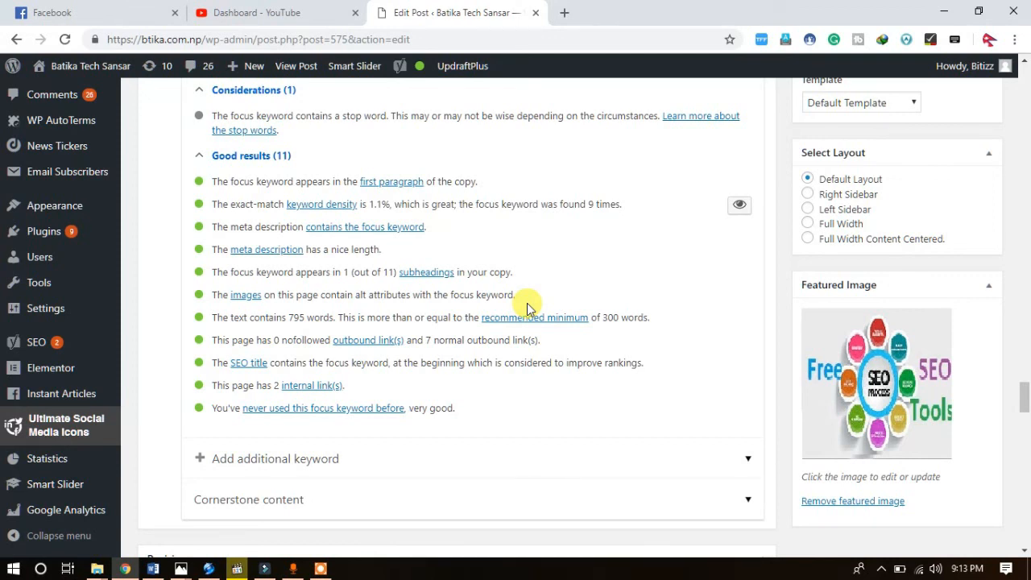
scroll(527, 310, "down", 1)
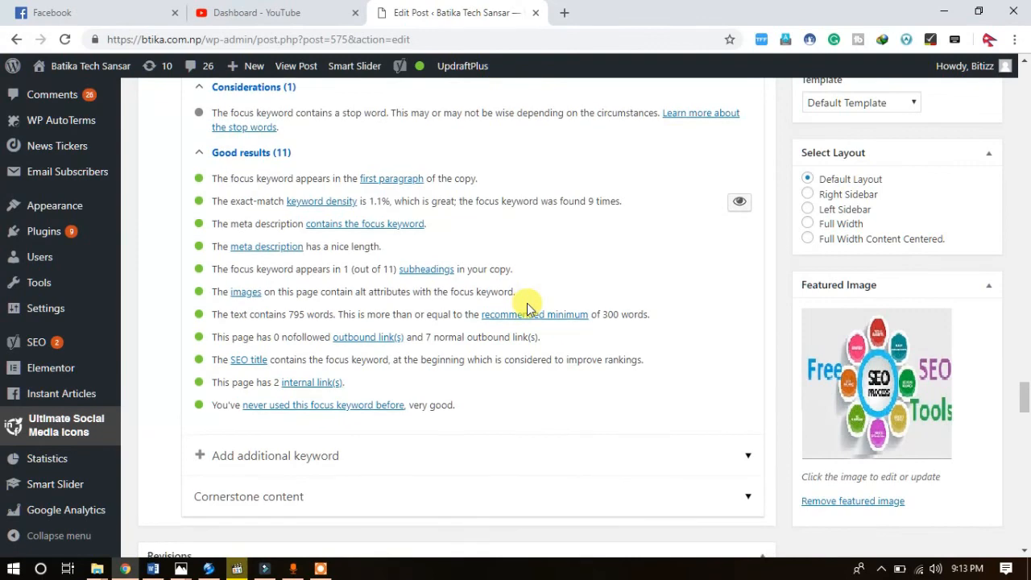
scroll(528, 309, "up", 1)
scroll(527, 310, "up", 5)
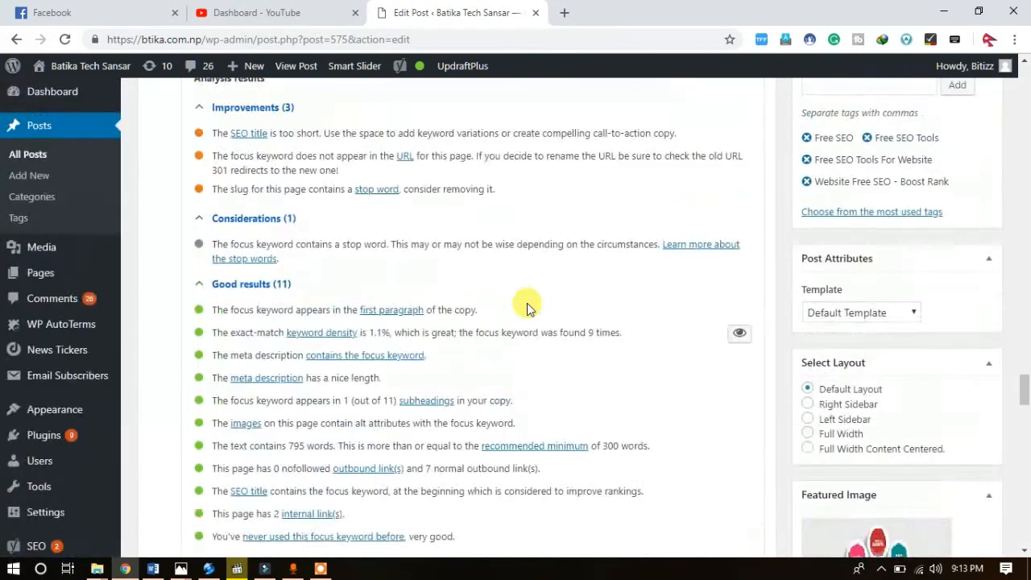
scroll(528, 310, "down", 3)
scroll(527, 310, "down", 1)
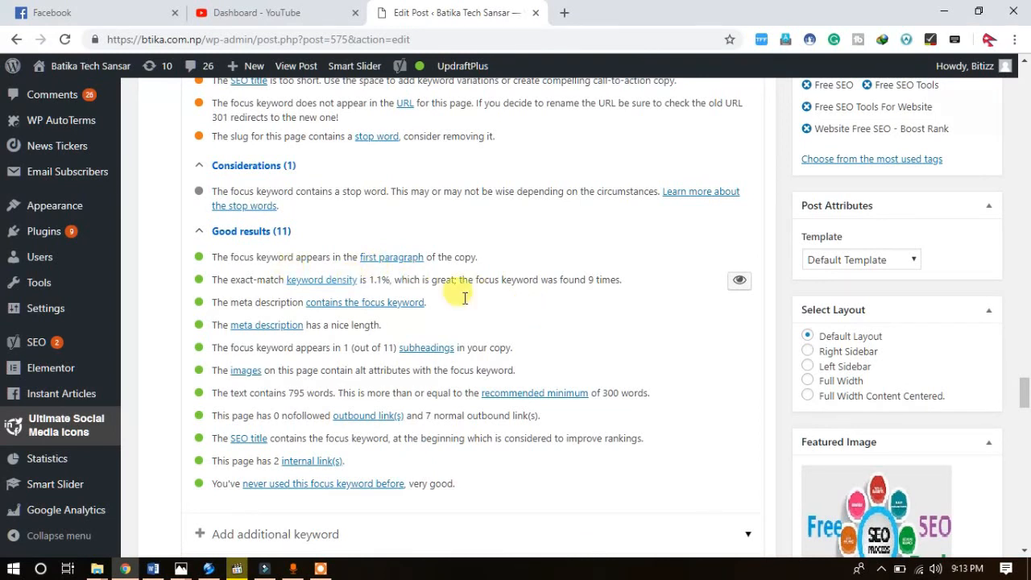
left_click_drag(480, 258, 214, 260)
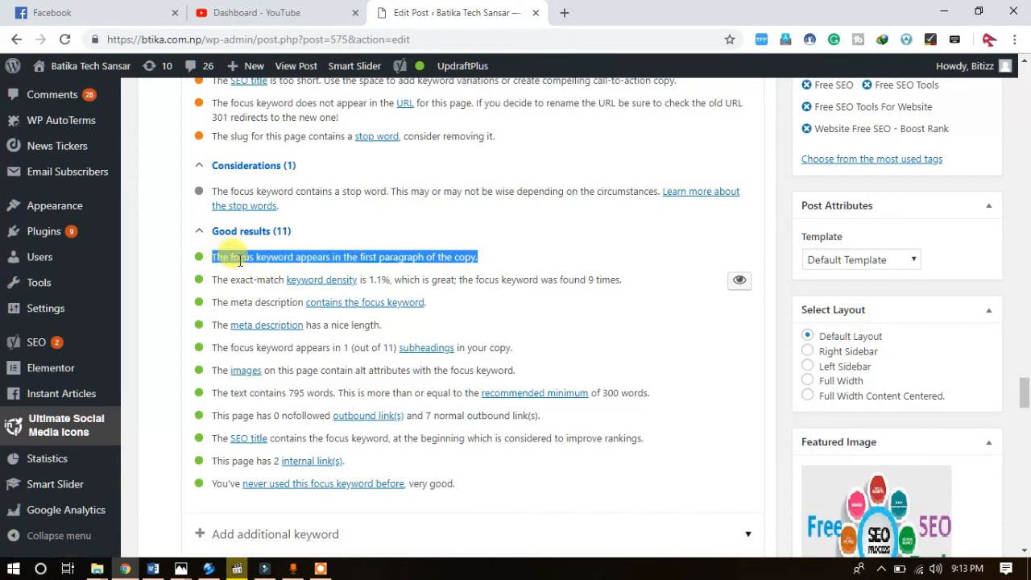
Step: Examine the keyword analysis results and go back past the snippet preview to inspect the post's body content
scroll(239, 261, "up", 1)
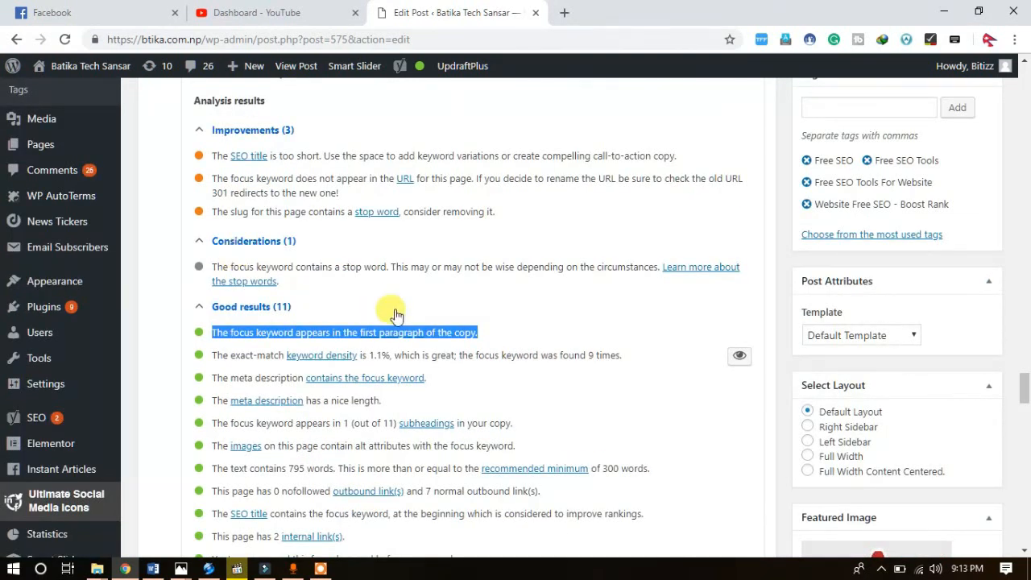
scroll(403, 370, "down", 1)
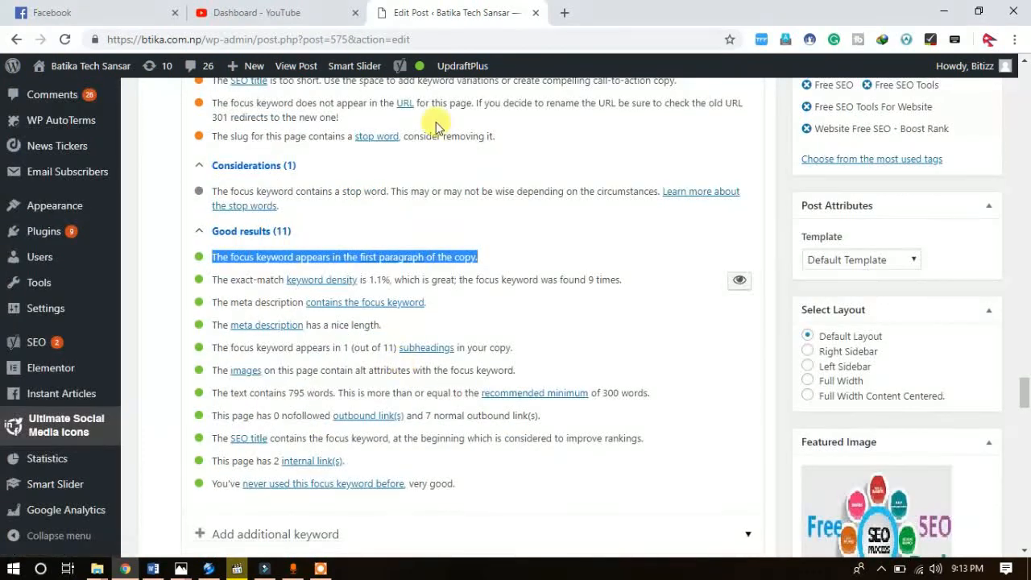
mouse_move(416, 70)
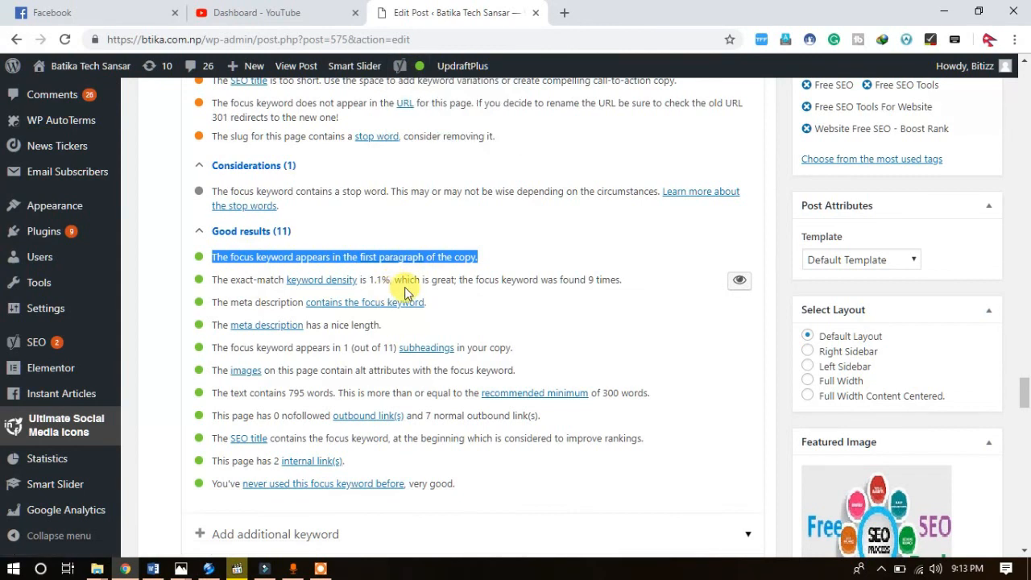
scroll(406, 292, "up", 3)
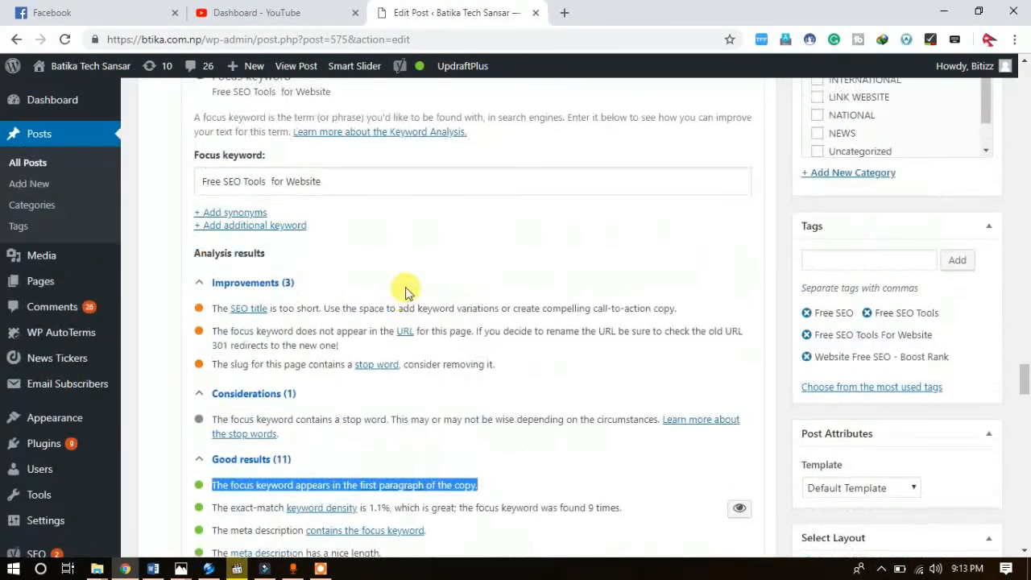
scroll(405, 291, "up", 5)
scroll(406, 288, "up", 1)
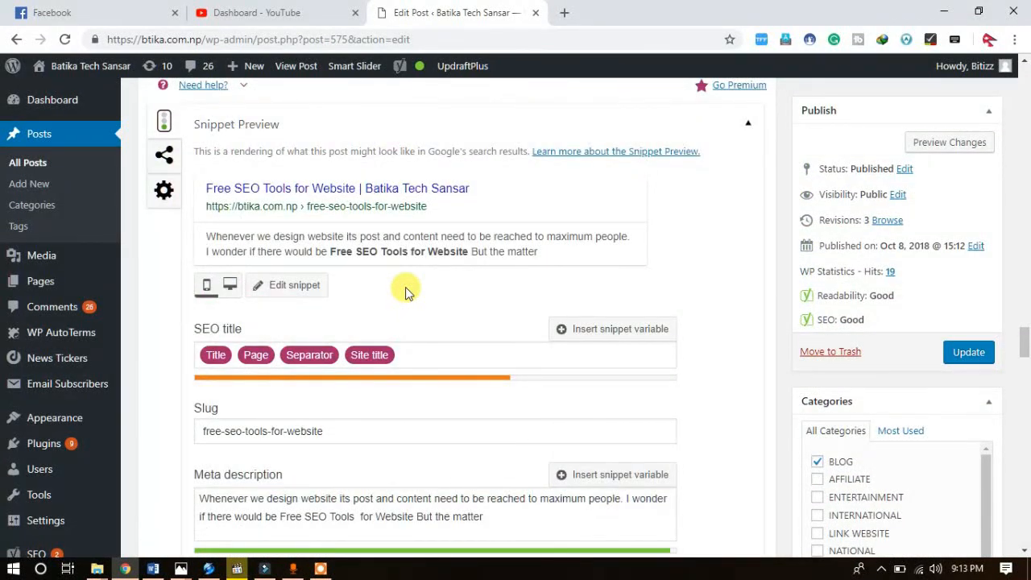
scroll(406, 292, "up", 2)
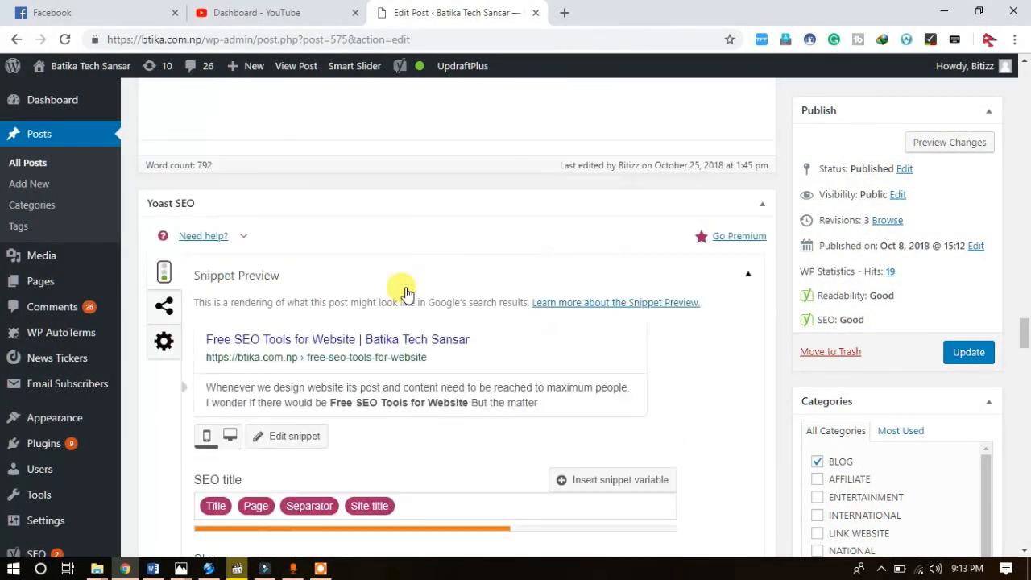
scroll(407, 292, "up", 1)
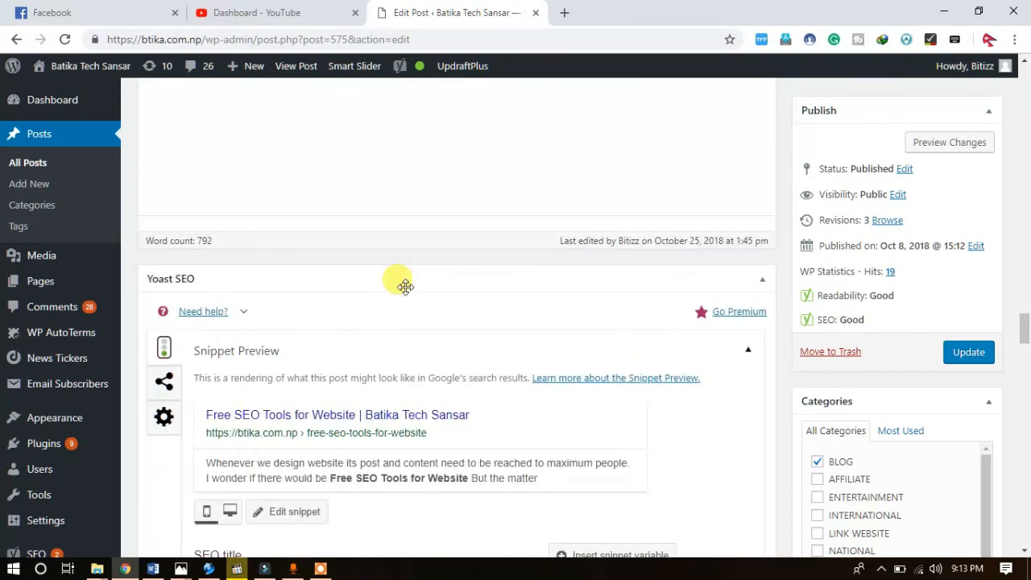
scroll(405, 288, "up", 4)
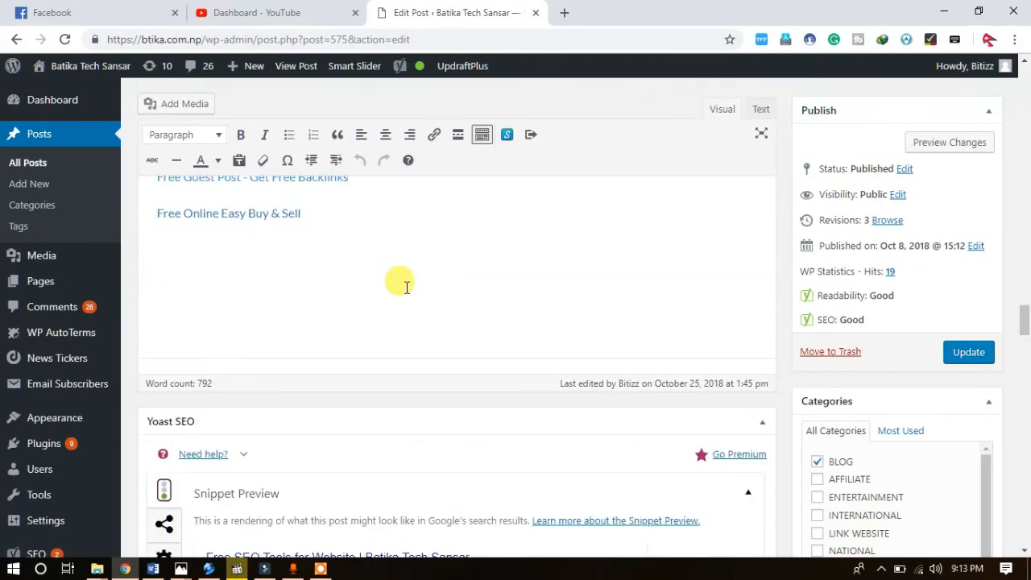
scroll(407, 288, "up", 1)
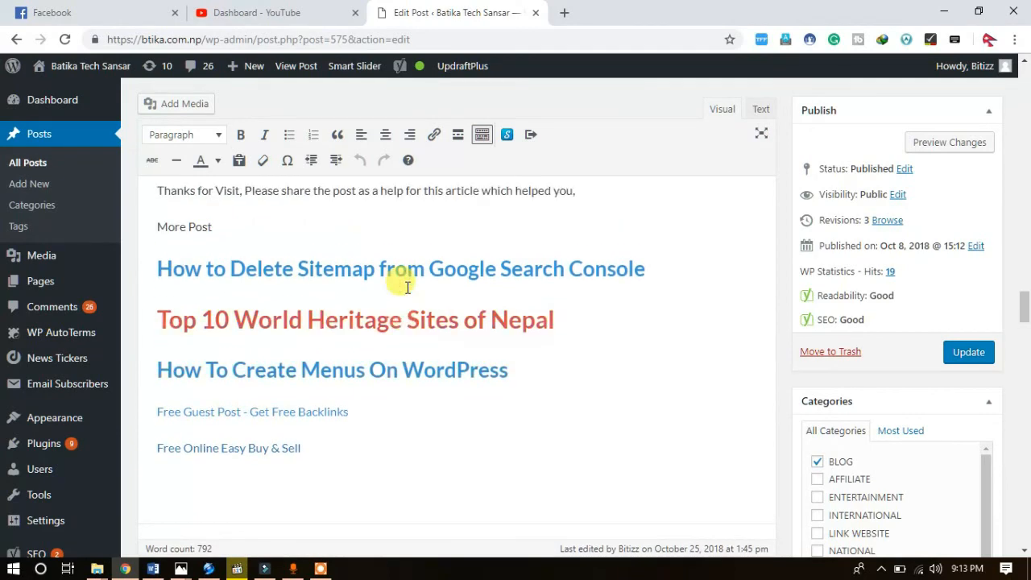